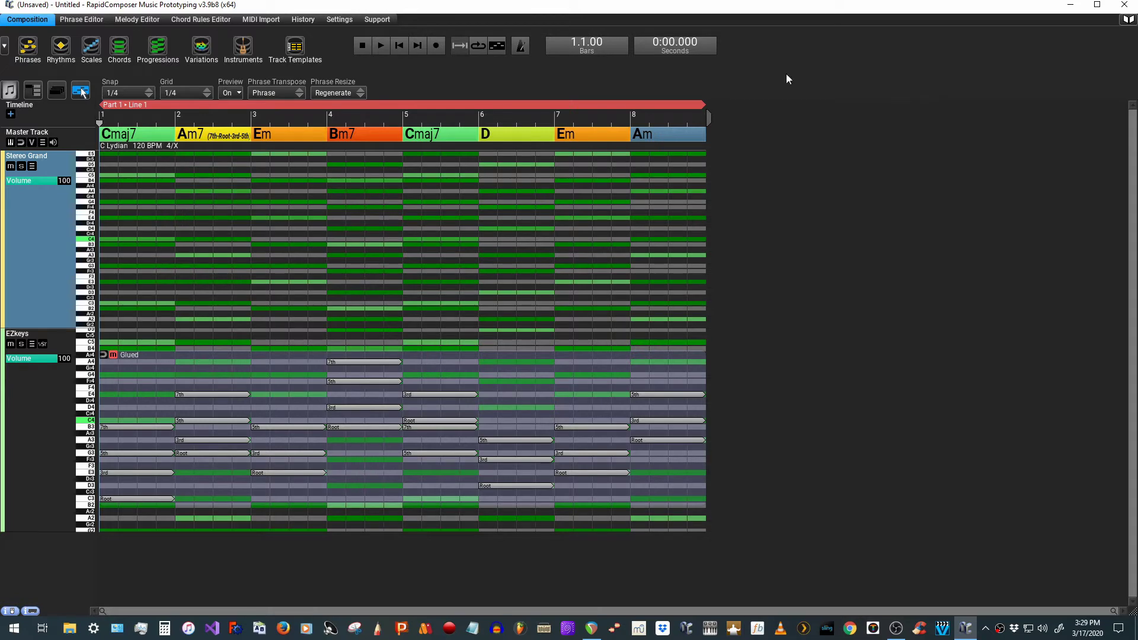
Place a four-bar Melody Editor generator phrase at bar 1 of the Stereo Grand track and return the playhead to the start.
{"action": "left_click", "coordinate": [90, 22]}
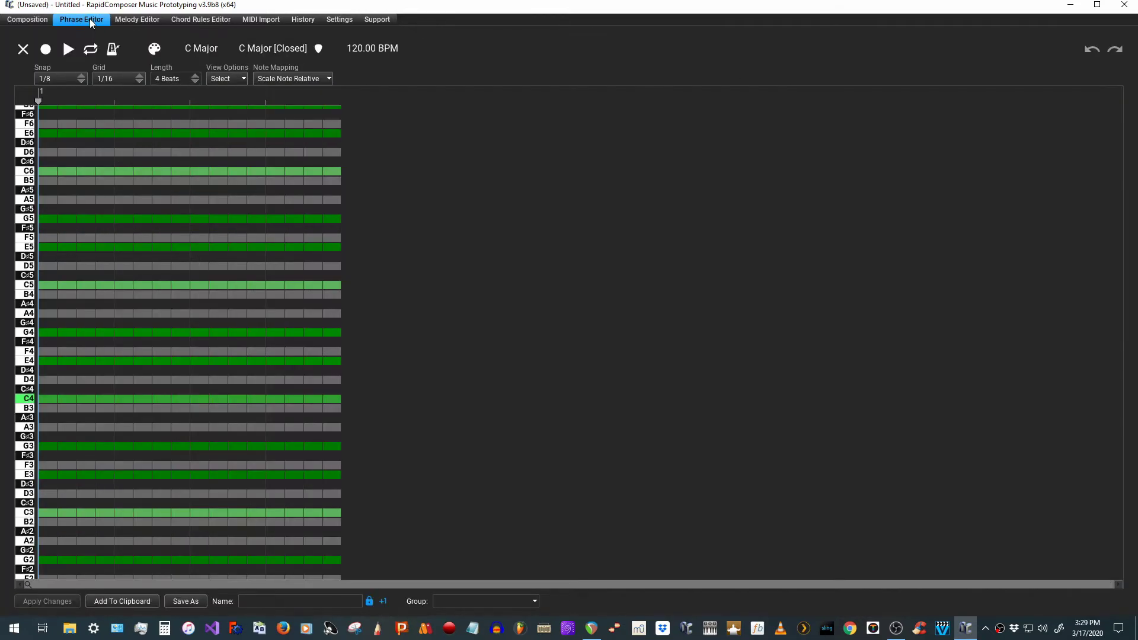
{"action": "left_click", "coordinate": [36, 21]}
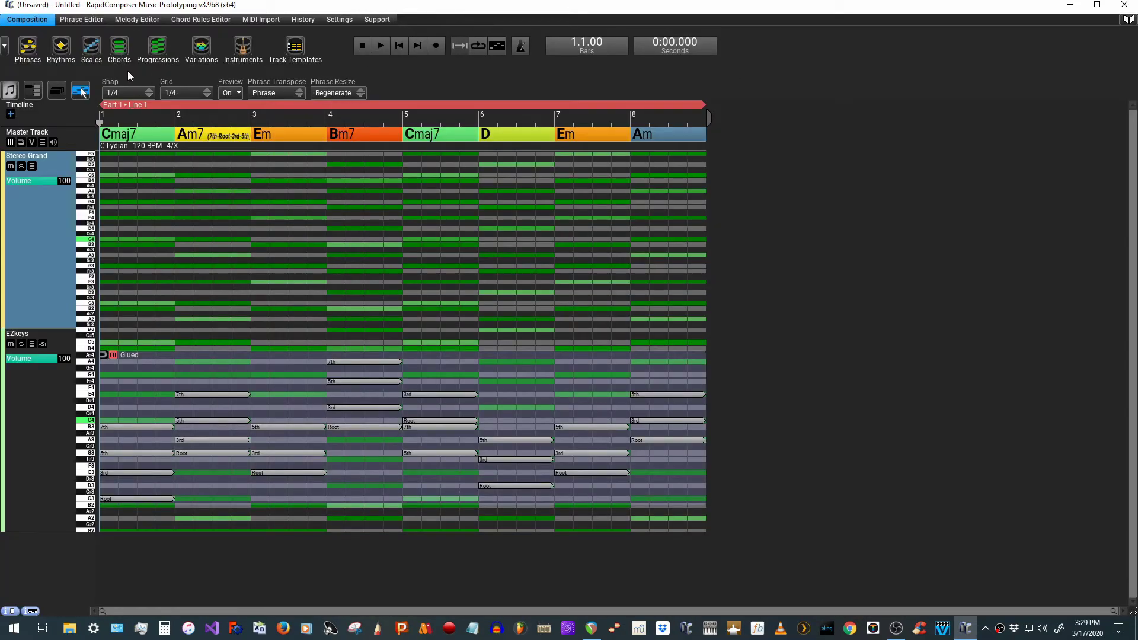
{"action": "left_click", "coordinate": [27, 47]}
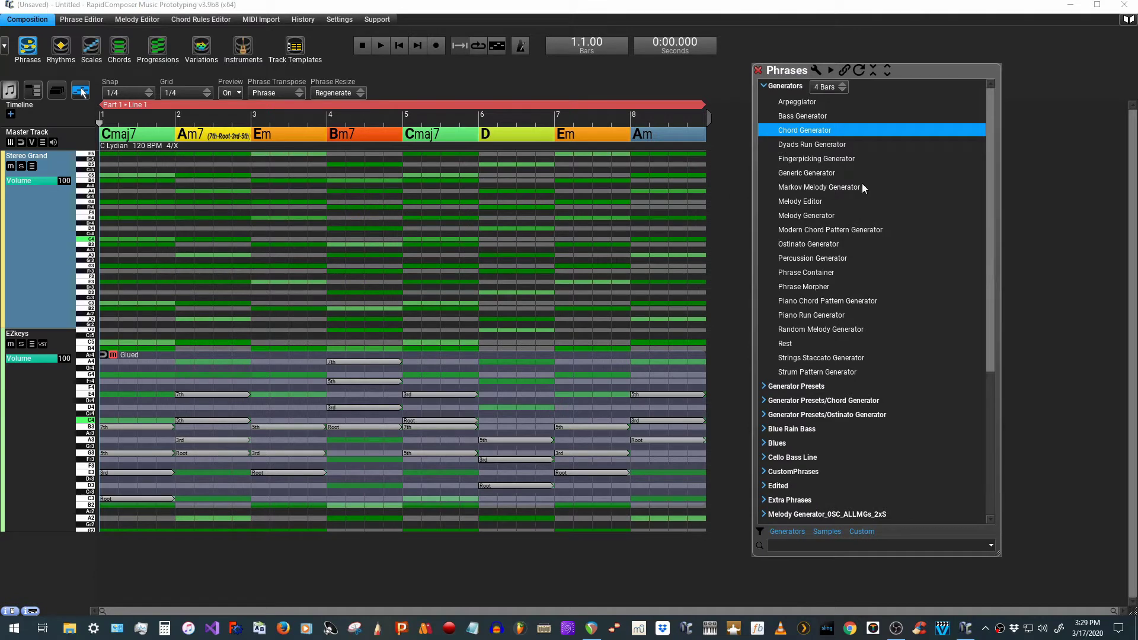
{"action": "left_click", "coordinate": [806, 202]}
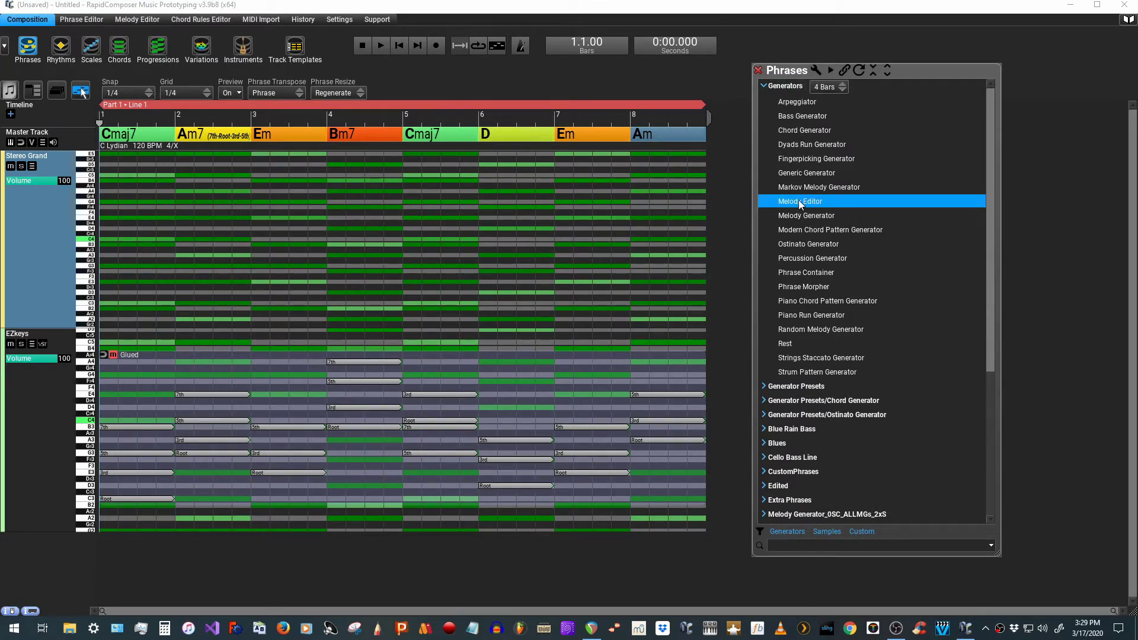
{"action": "left_click_drag", "start_coordinate": [800, 204], "coordinate": [103, 240]}
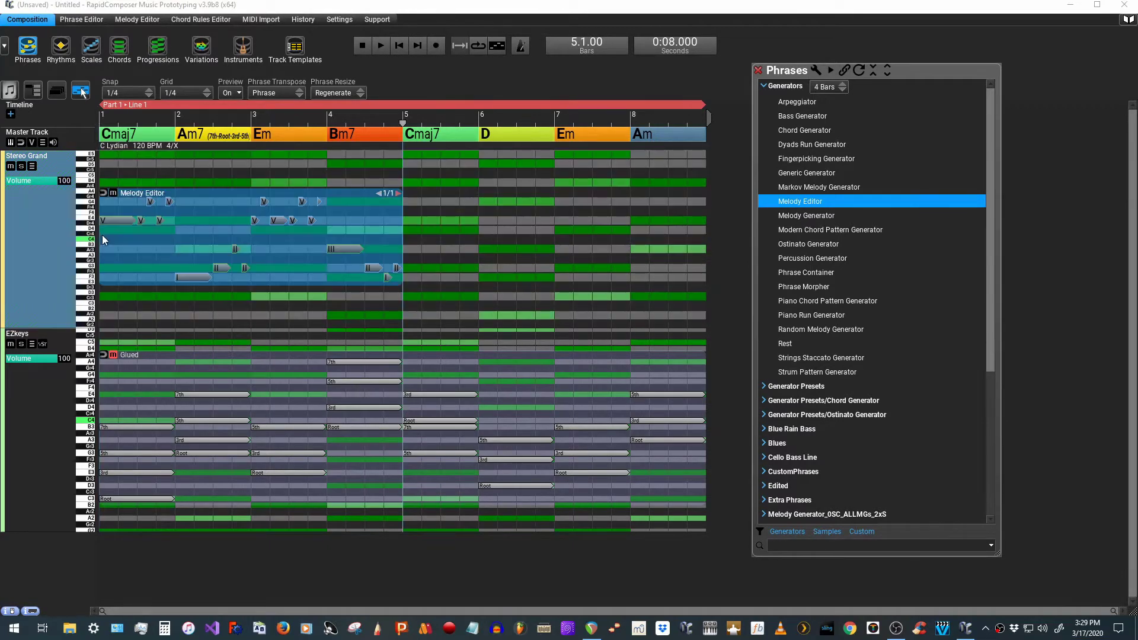
{"action": "left_click", "coordinate": [366, 50]}
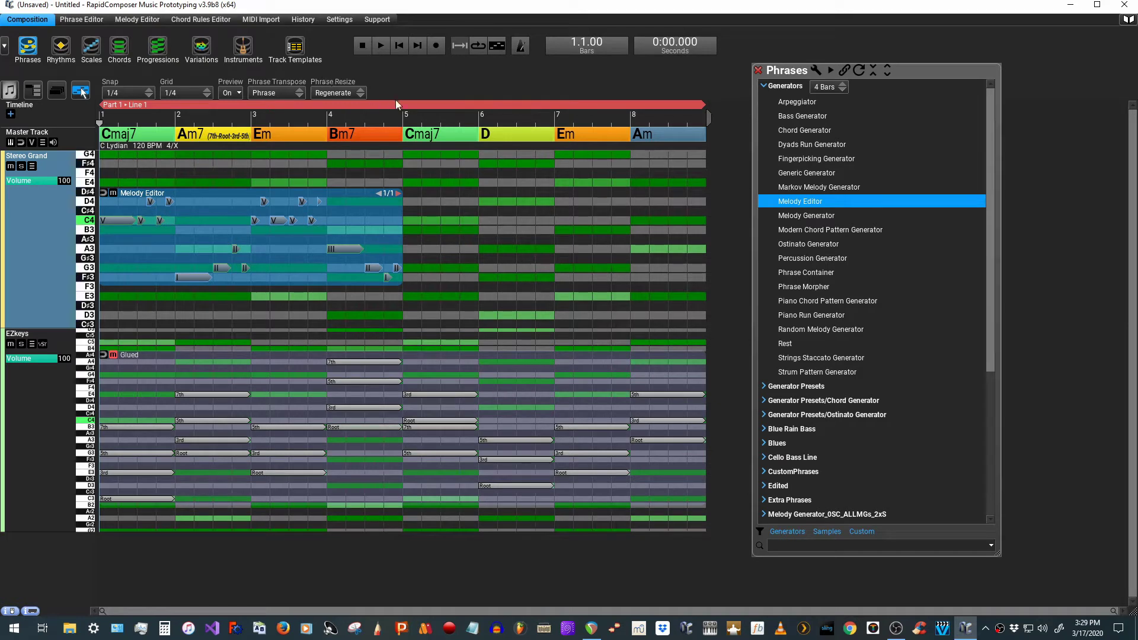
Turn off preview and place a second Melody Editor phrase at bar 5 of the Stereo Grand track.
{"action": "left_click", "coordinate": [240, 93]}
{"action": "left_click", "coordinate": [243, 95]}
{"action": "left_click", "coordinate": [364, 46]}
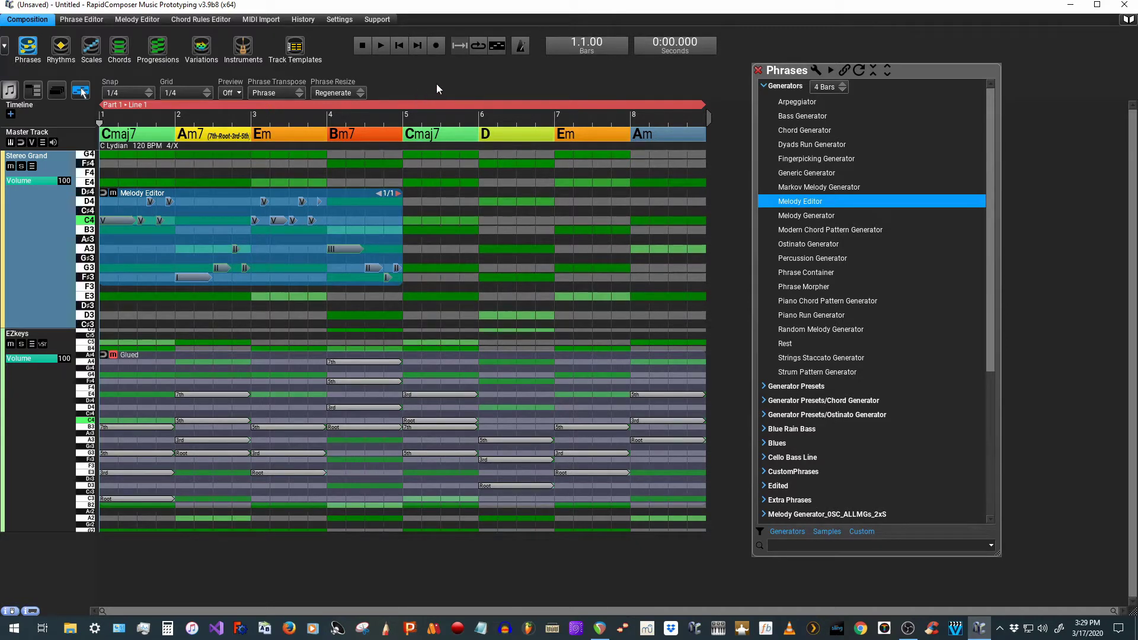
{"action": "left_click_drag", "start_coordinate": [783, 201], "coordinate": [406, 220]}
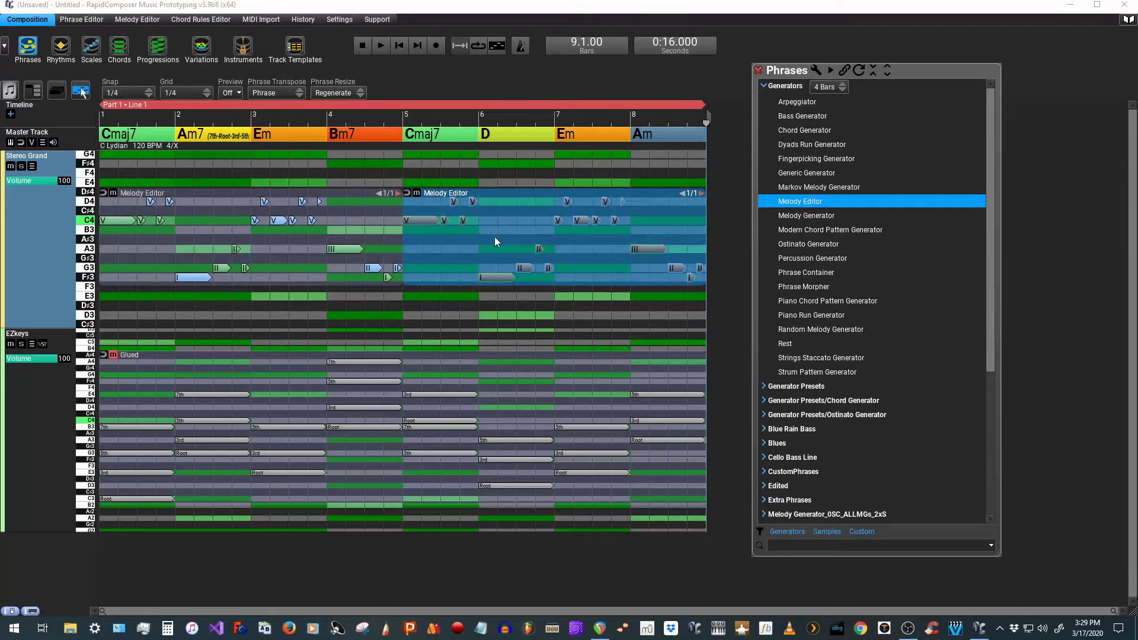
{"action": "left_click", "coordinate": [759, 70]}
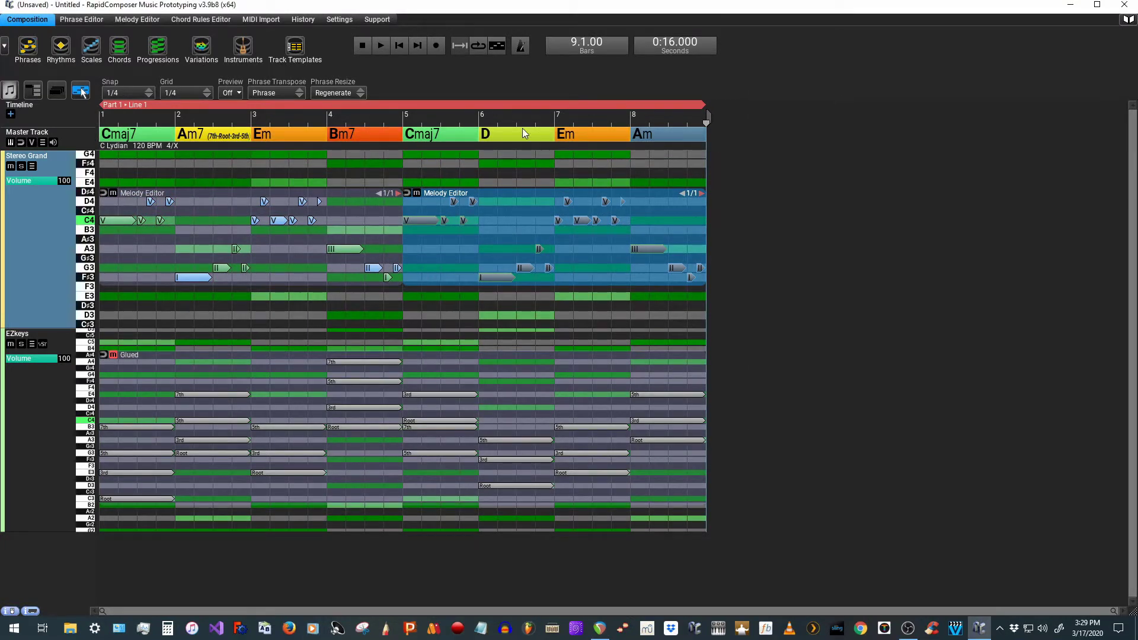
Open the first phrase in the Melody Editor and review its motive, variations, rhythm and global generation options.
{"action": "left_click", "coordinate": [201, 229]}
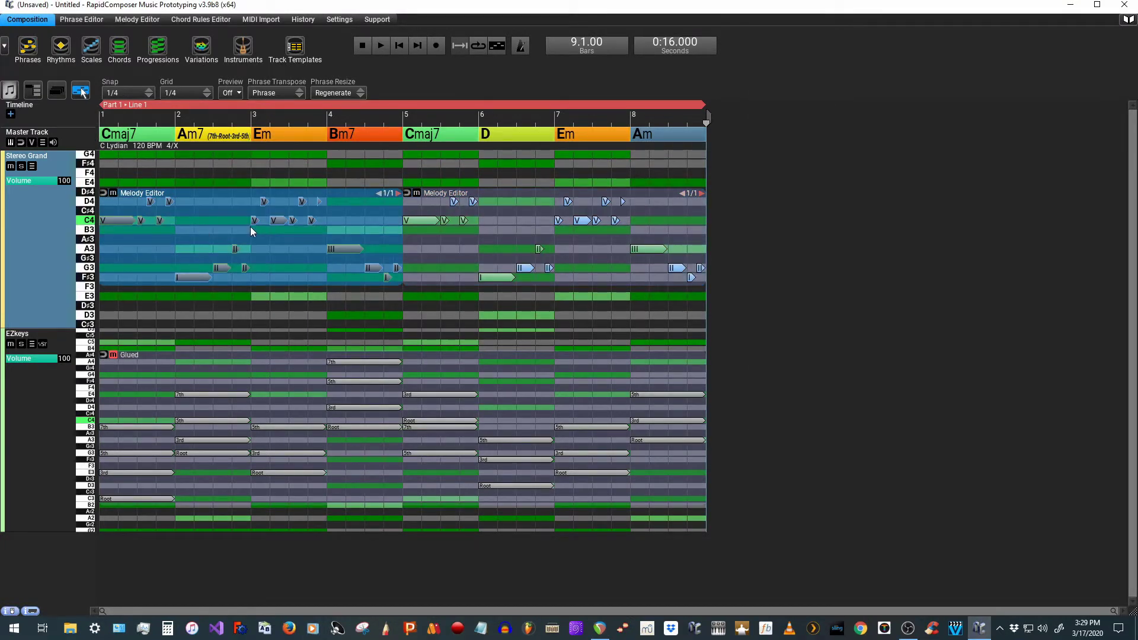
{"action": "double_click", "coordinate": [190, 237]}
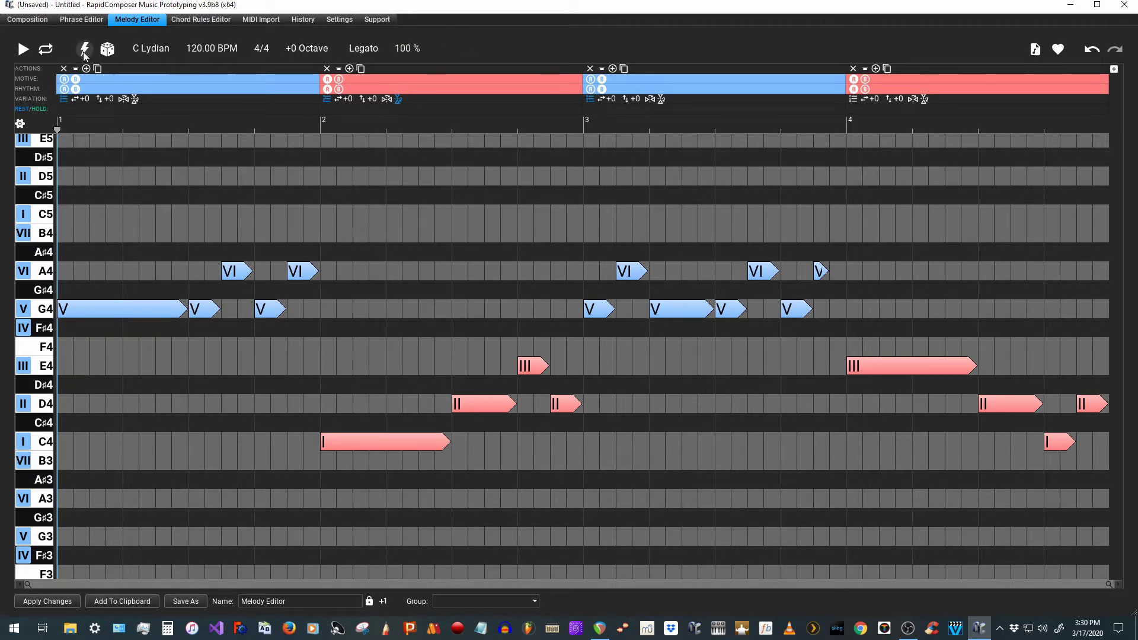
{"action": "mouse_move", "coordinate": [85, 51]}
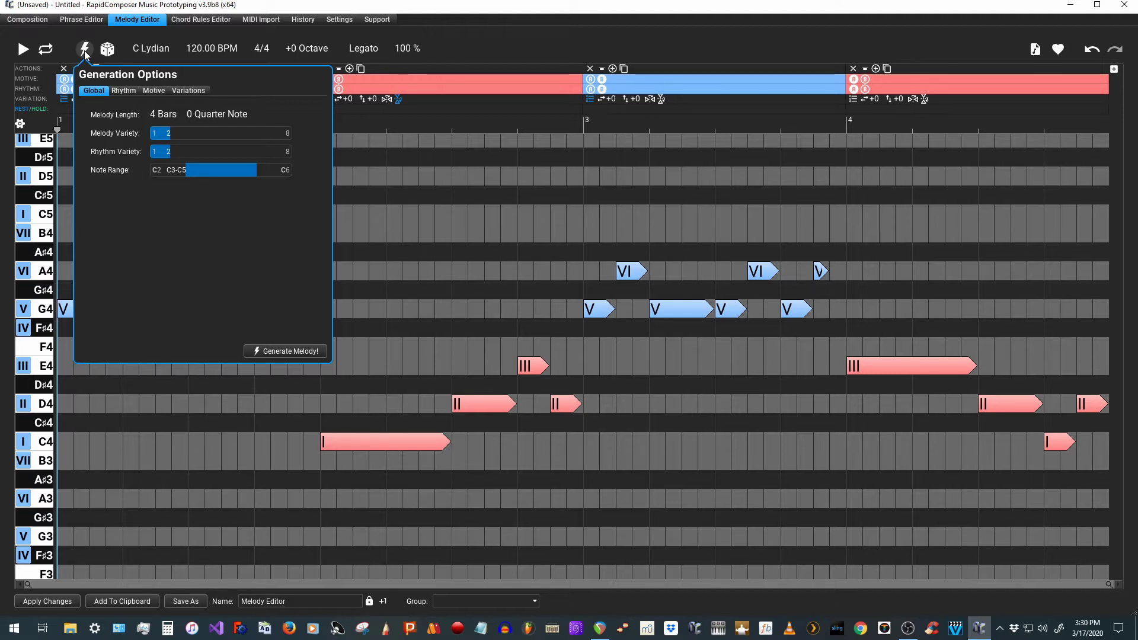
{"action": "left_click", "coordinate": [154, 90]}
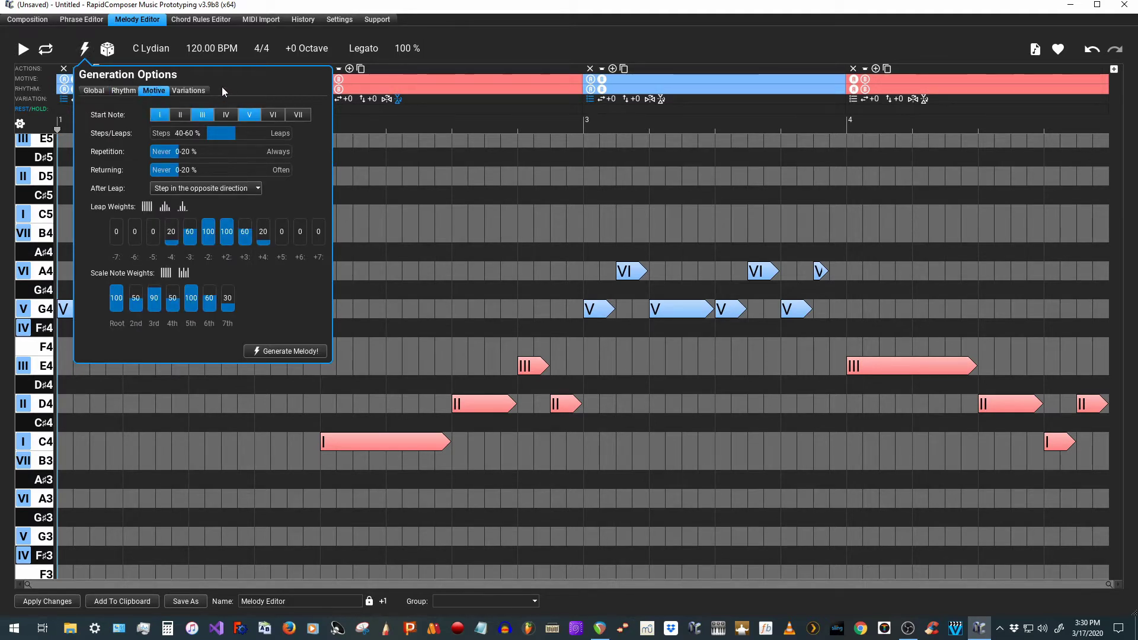
{"action": "left_click", "coordinate": [190, 90]}
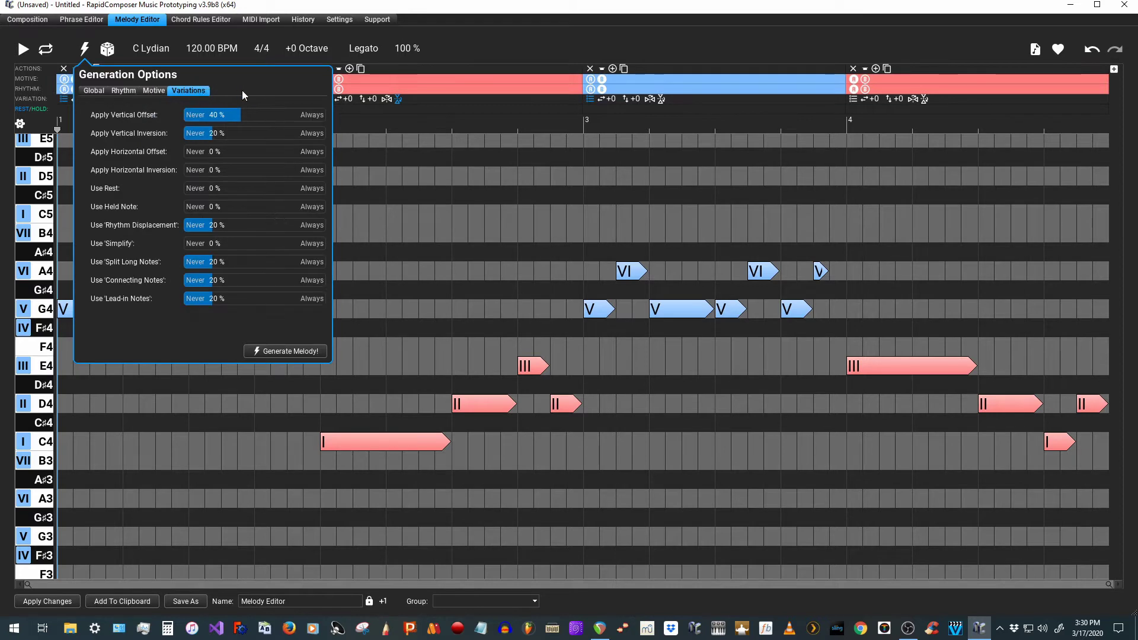
{"action": "left_click", "coordinate": [127, 91]}
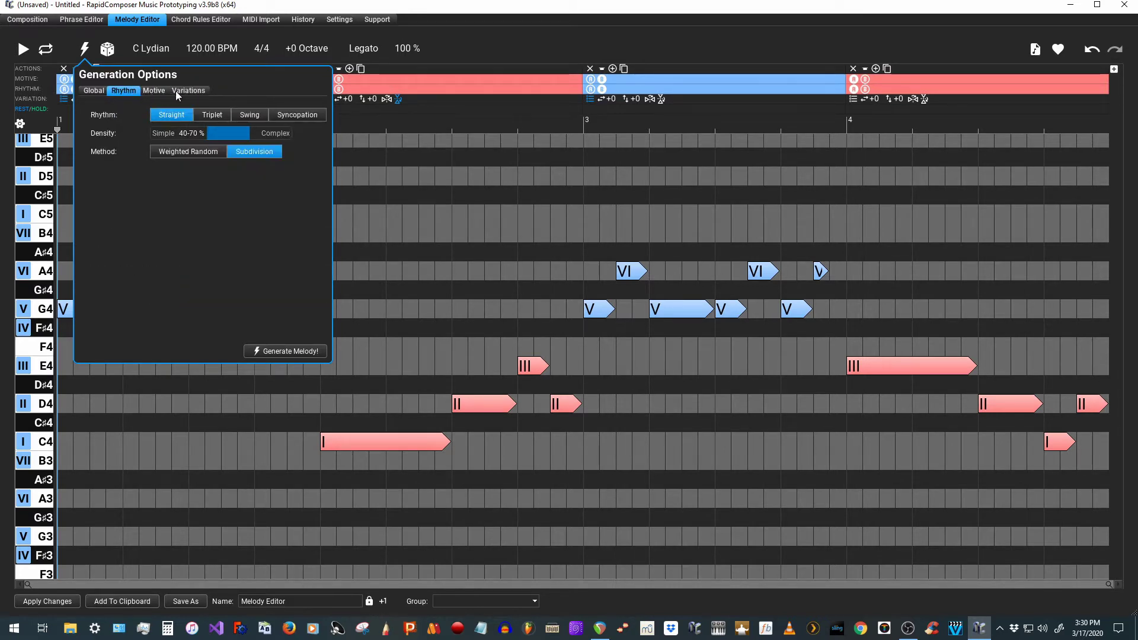
{"action": "left_click", "coordinate": [99, 91]}
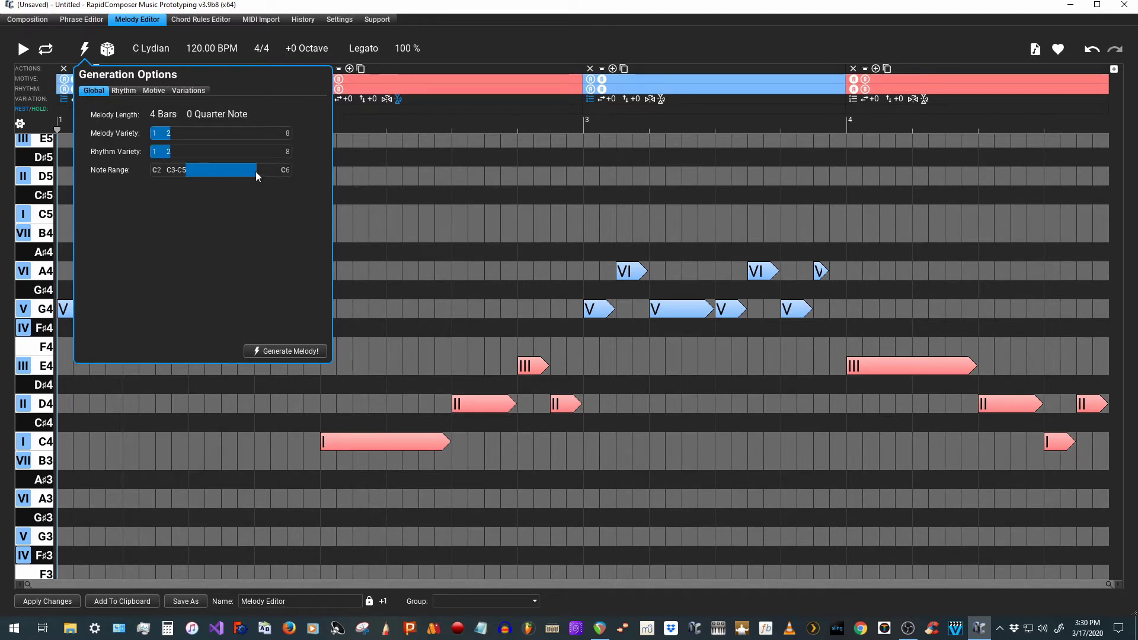
Generate a new melody with note range C3-C6, melody variety 8 and rhythm variety 8.
{"action": "left_click_drag", "start_coordinate": [256, 175], "coordinate": [302, 176]}
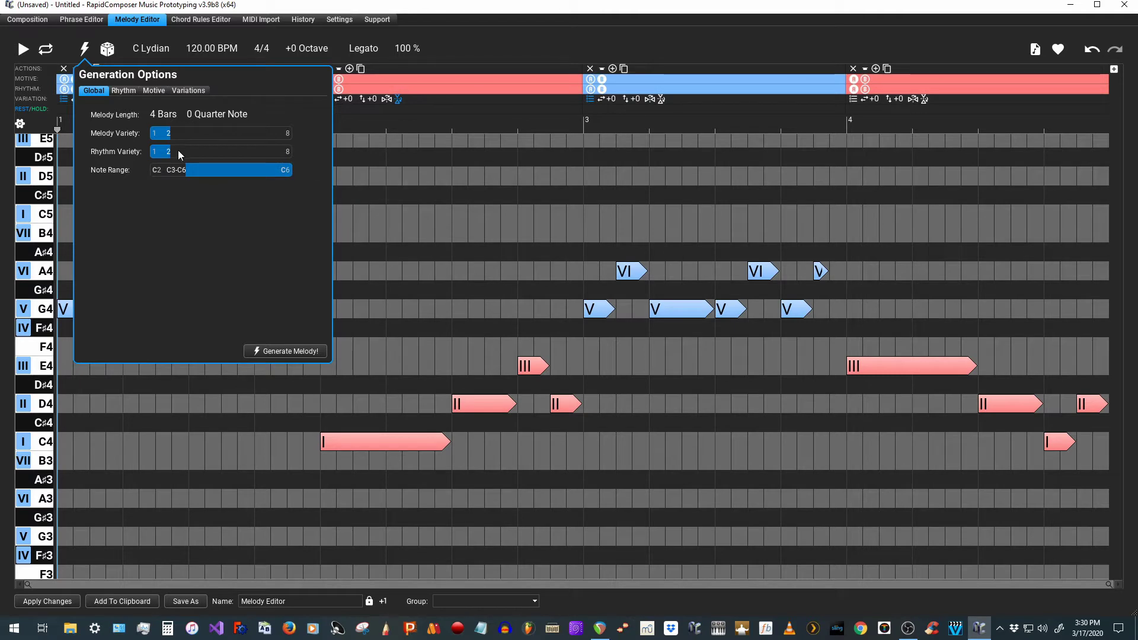
{"action": "left_click_drag", "start_coordinate": [170, 134], "coordinate": [307, 137]}
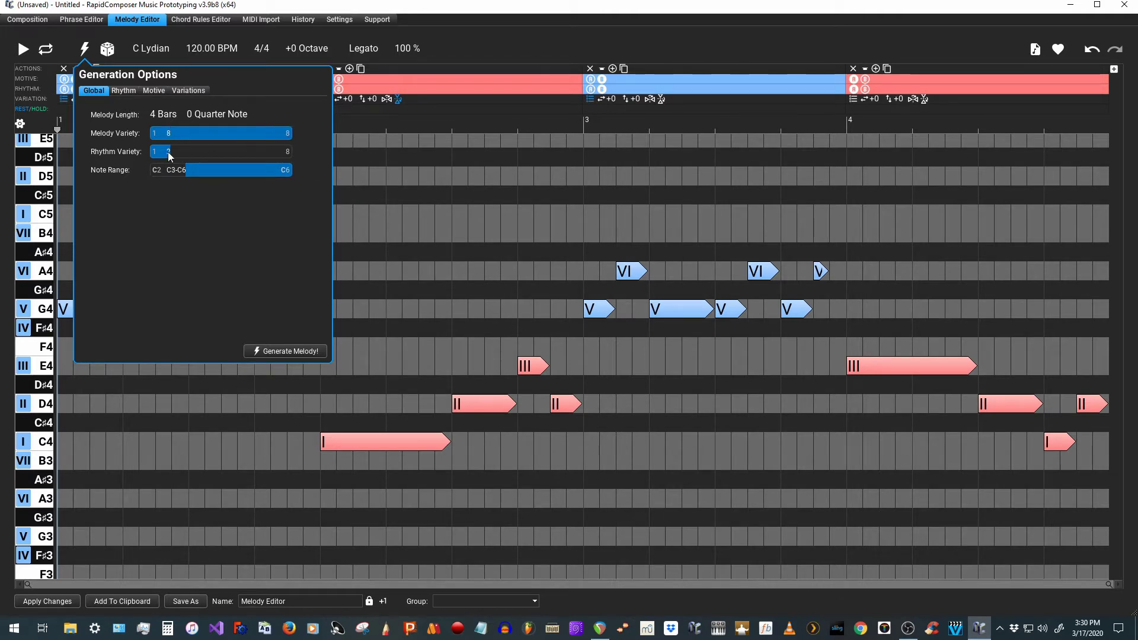
{"action": "left_click_drag", "start_coordinate": [169, 152], "coordinate": [303, 151]}
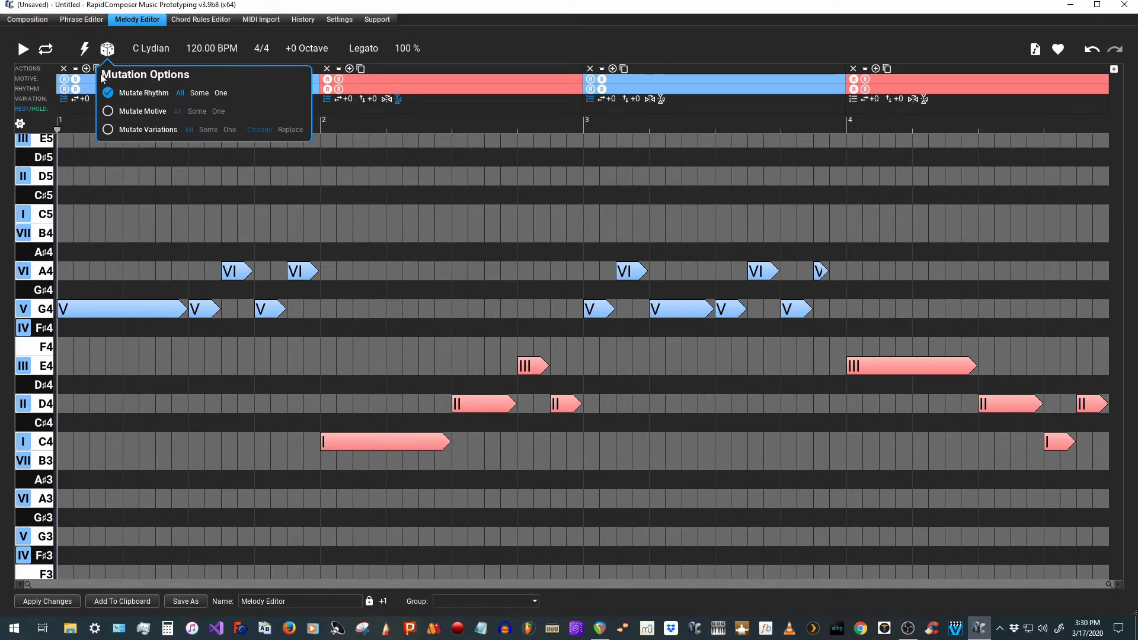
{"action": "left_click", "coordinate": [84, 49]}
{"action": "left_click", "coordinate": [84, 48]}
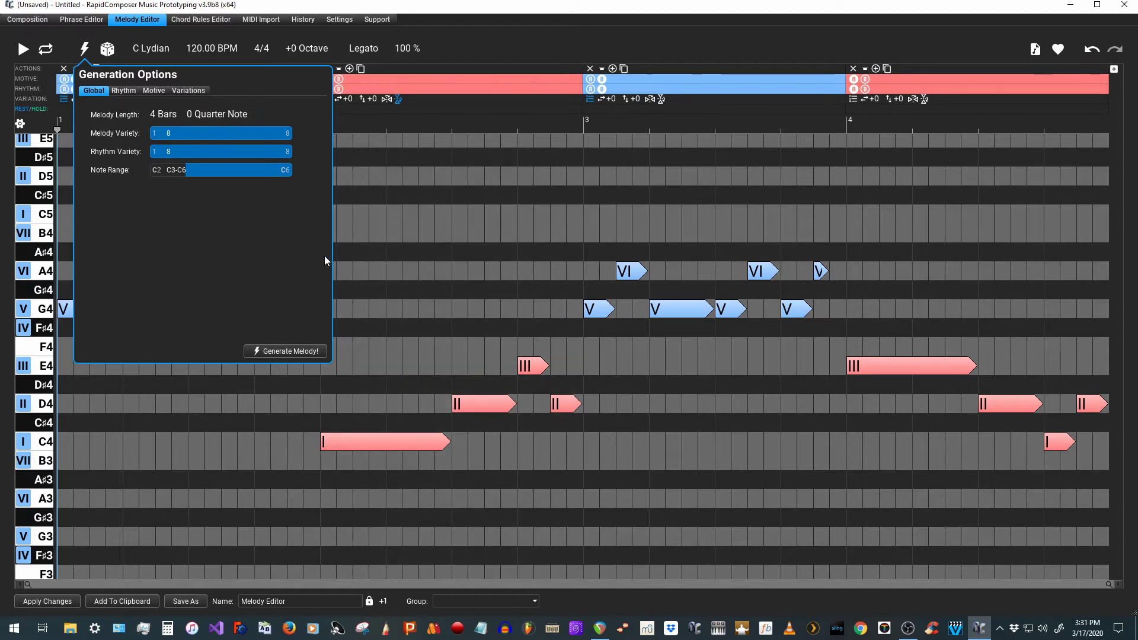
{"action": "left_click", "coordinate": [297, 351]}
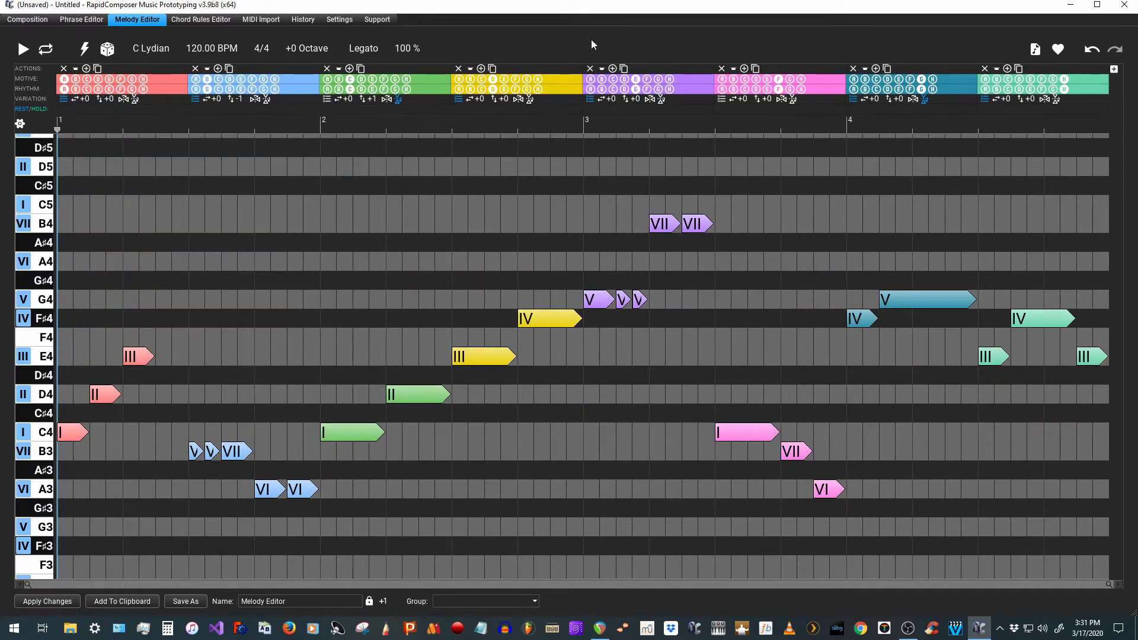
Examine the notes without variations in the teal bar 4, purple bar 3 and blue bar 1 sections of the melody.
{"action": "left_click", "coordinate": [853, 279]}
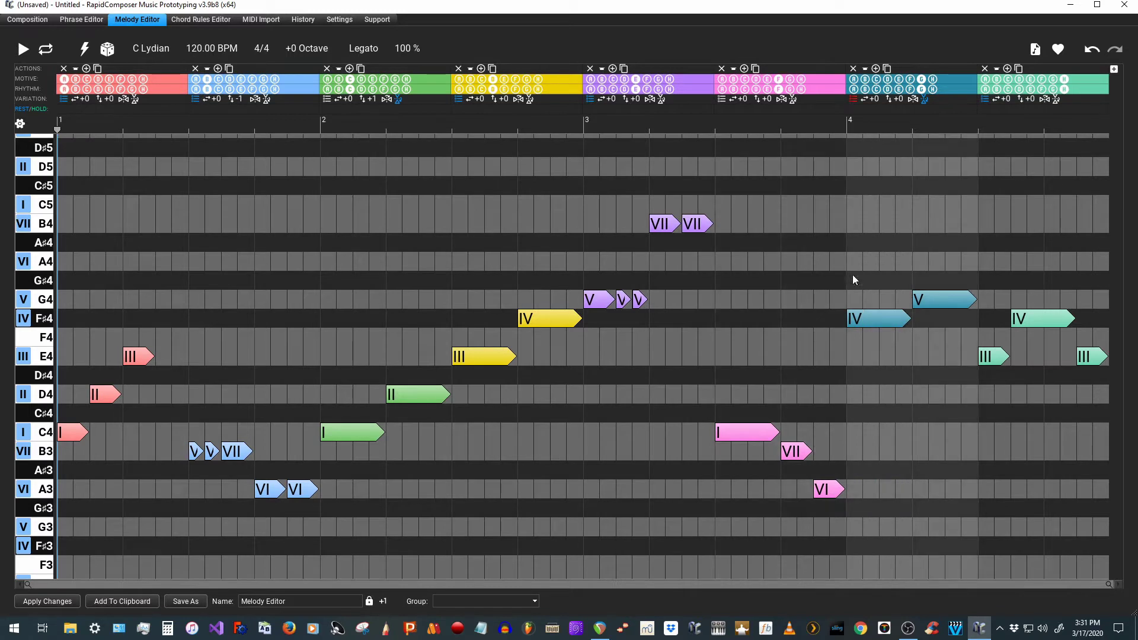
{"action": "left_click", "coordinate": [891, 254]}
{"action": "left_click", "coordinate": [703, 243]}
{"action": "left_click", "coordinate": [666, 247]}
{"action": "left_click", "coordinate": [314, 361]}
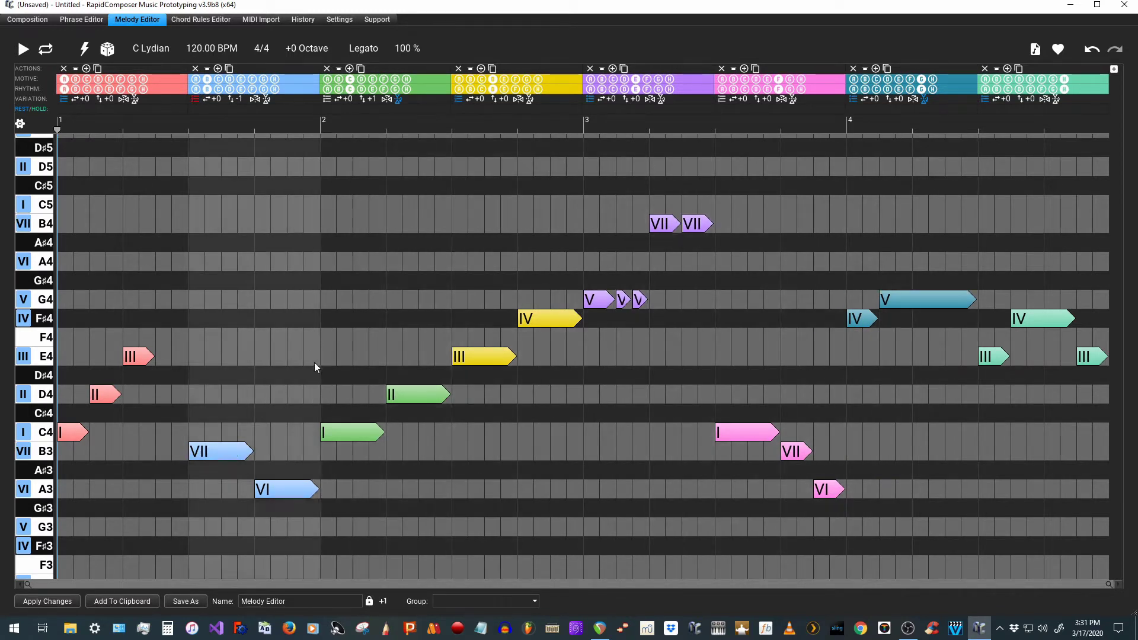
{"action": "left_click", "coordinate": [317, 365]}
{"action": "left_click", "coordinate": [200, 295]}
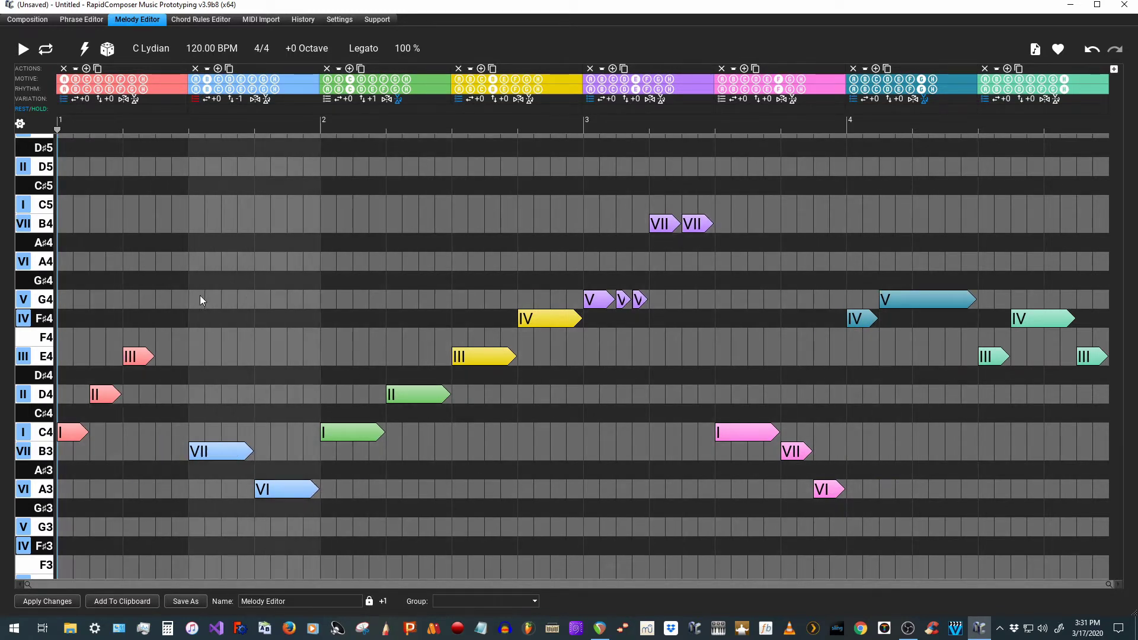
{"action": "left_click", "coordinate": [277, 164]}
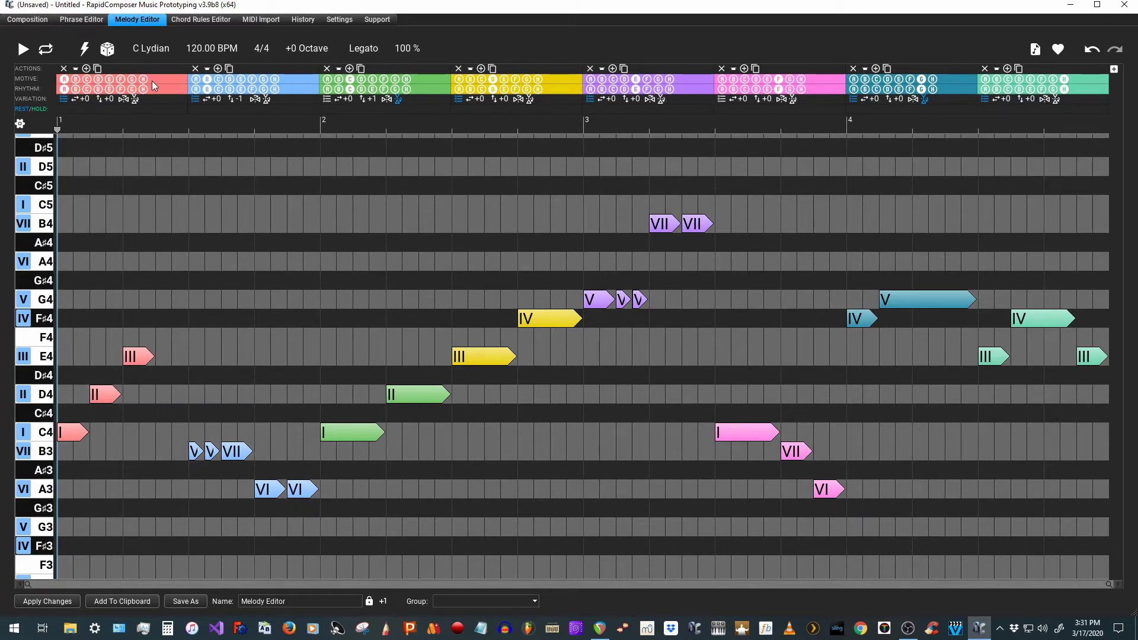
Review the Melody Section A to H colors in the user interface settings, then return to the Melody Editor's purple section.
{"action": "left_click", "coordinate": [354, 21]}
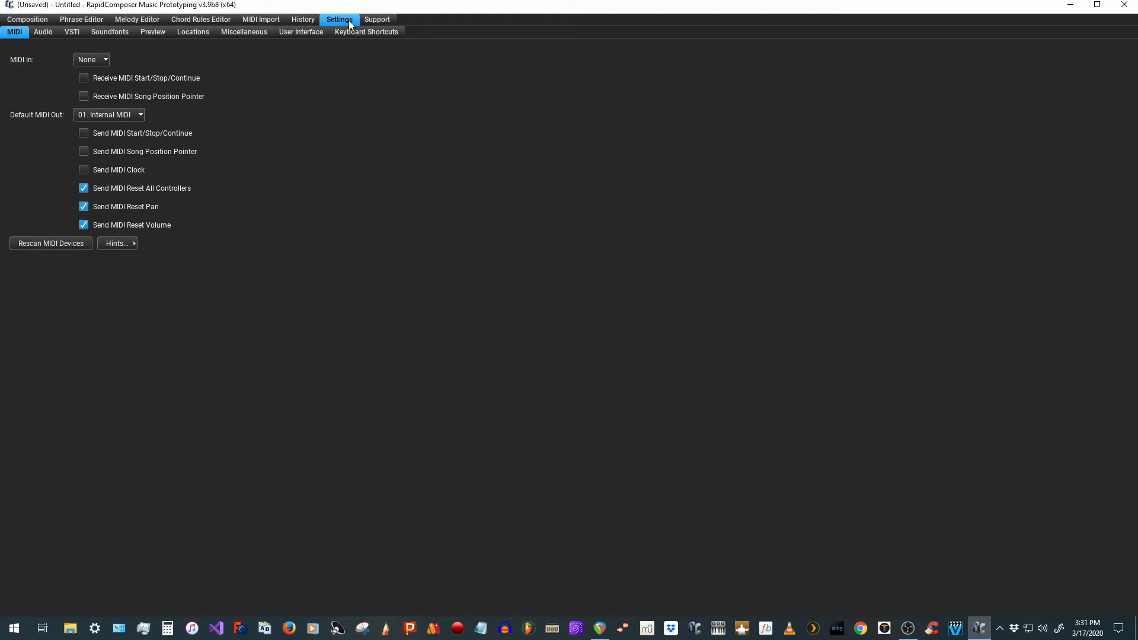
{"action": "left_click", "coordinate": [313, 36]}
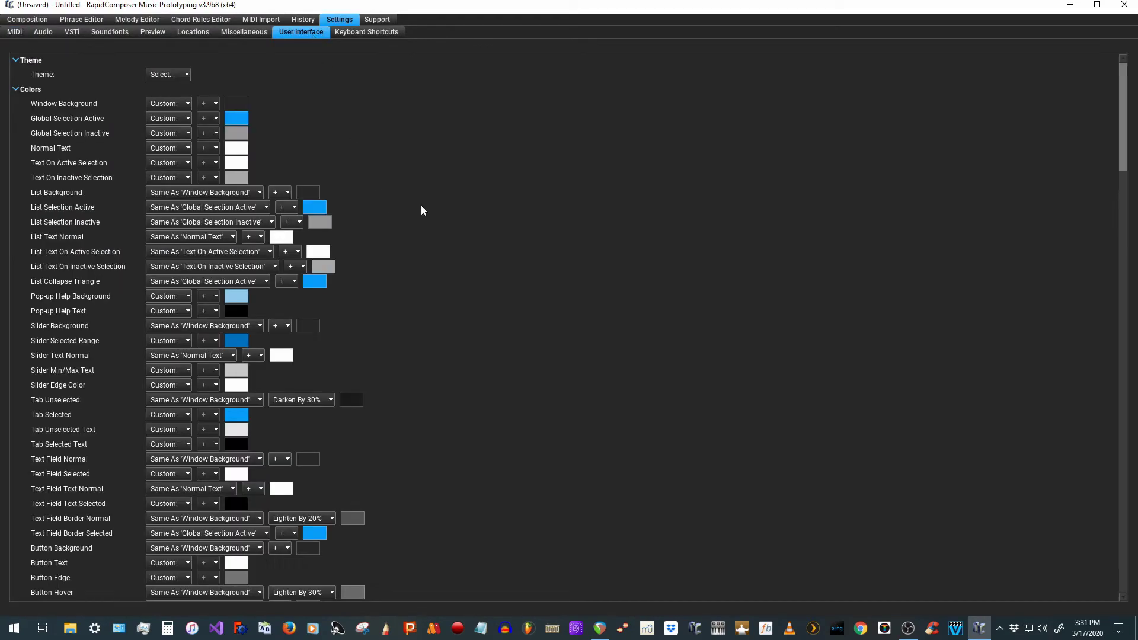
{"action": "scroll", "coordinate": [724, 320], "scroll_direction": "down", "scroll_amount": 15}
{"action": "scroll", "coordinate": [680, 374], "scroll_direction": "down", "scroll_amount": 20}
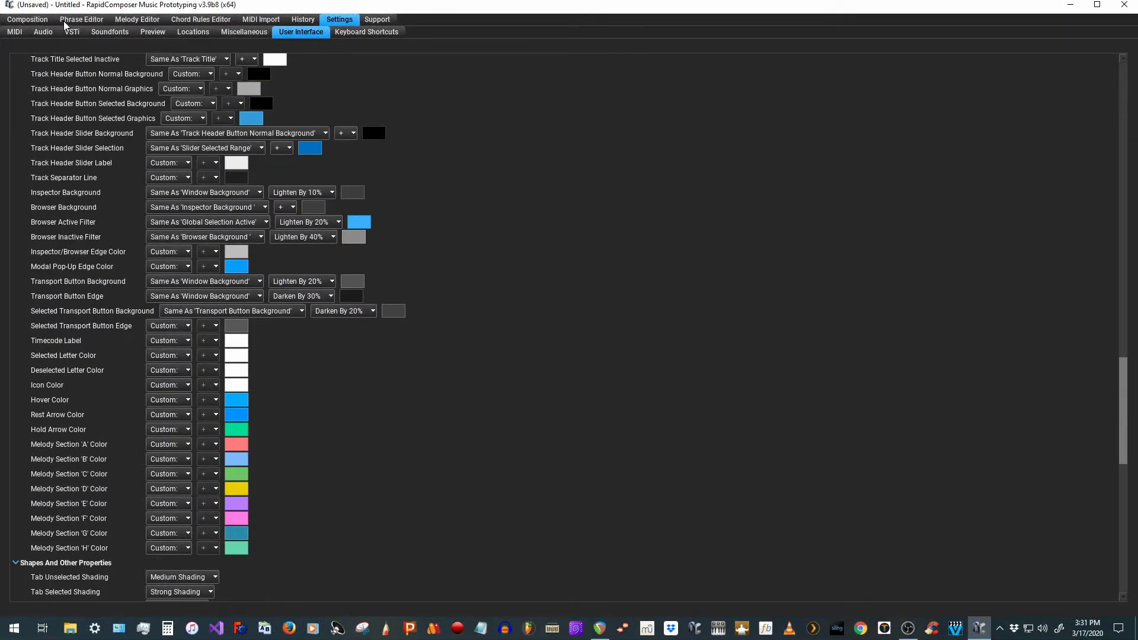
{"action": "left_click", "coordinate": [137, 19]}
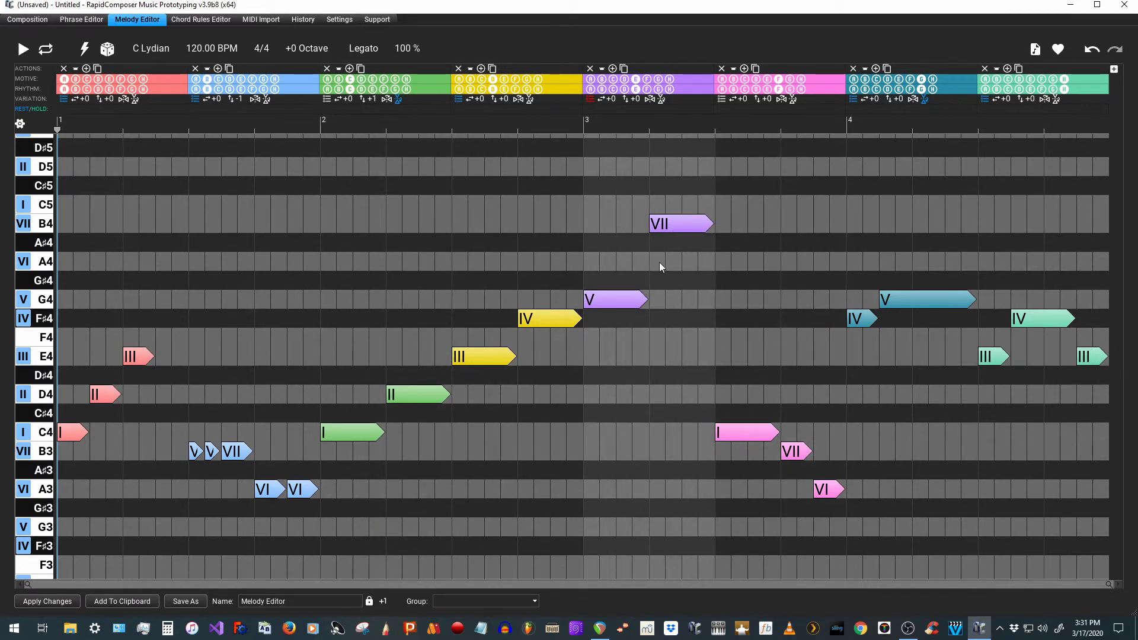
{"action": "left_click", "coordinate": [663, 232]}
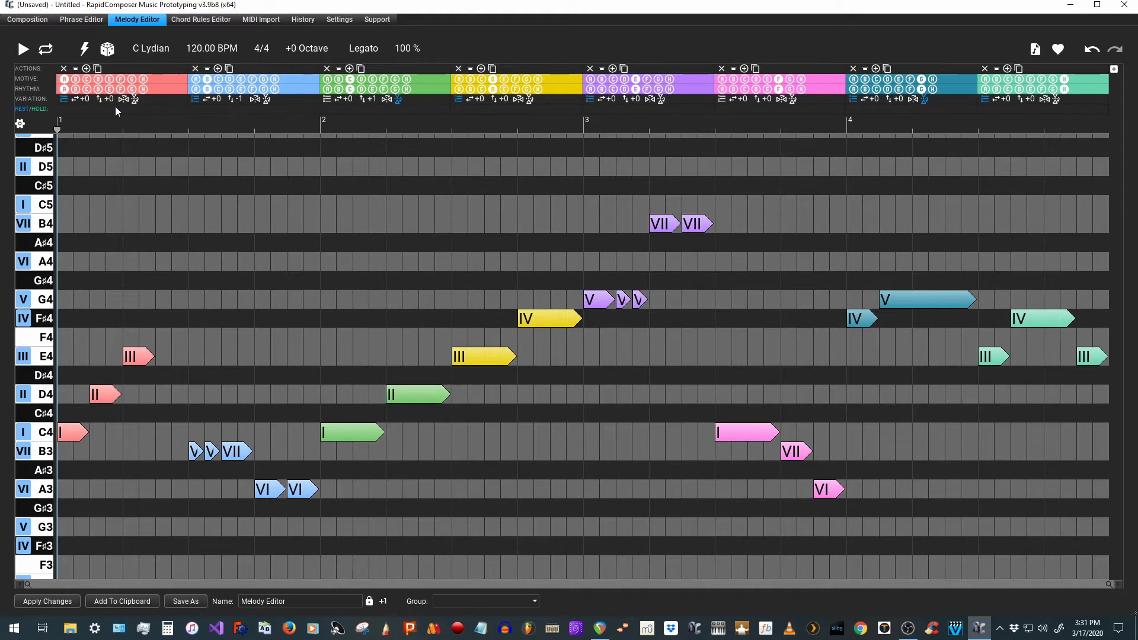
Regenerate motive A of the first melody section and switch off its Rhythm Displacement variation.
{"action": "left_click", "coordinate": [65, 79]}
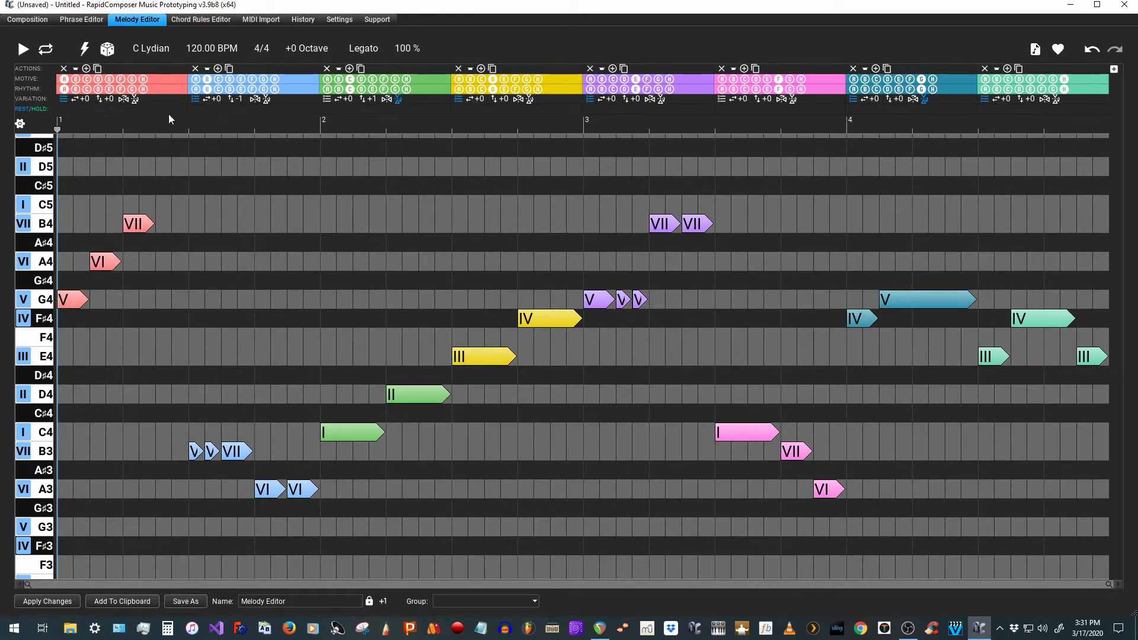
{"action": "left_click", "coordinate": [65, 103]}
{"action": "left_click", "coordinate": [64, 119]}
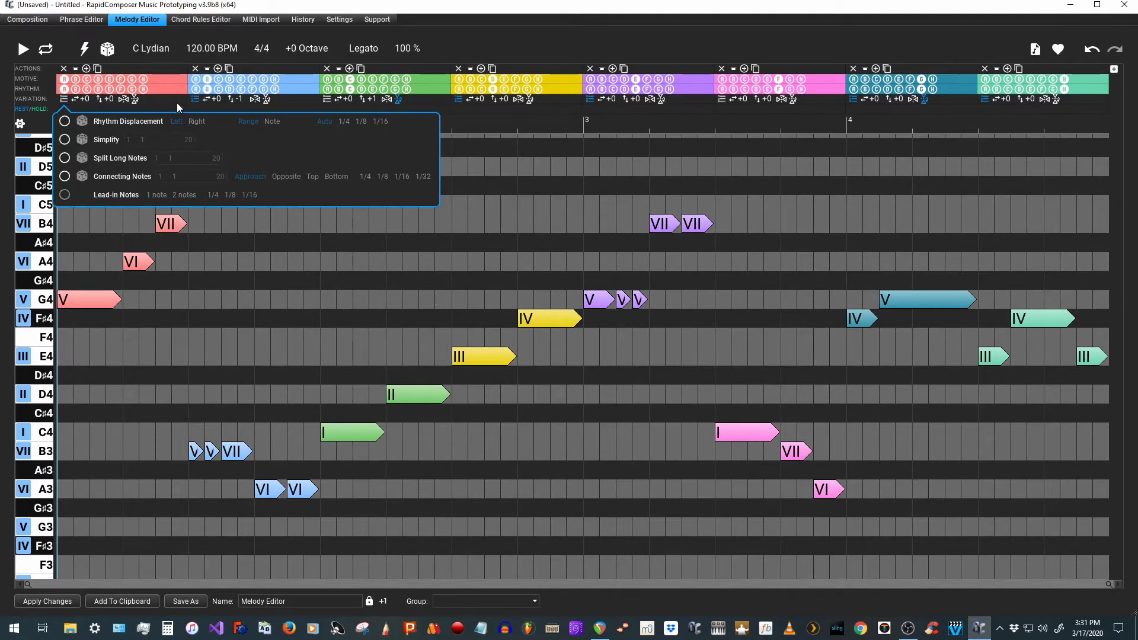
Remove Split Long Notes from the second section, and the vertical offset (+0) and vertical inversion from the third section.
{"action": "left_click", "coordinate": [195, 99]}
{"action": "left_click", "coordinate": [196, 157]}
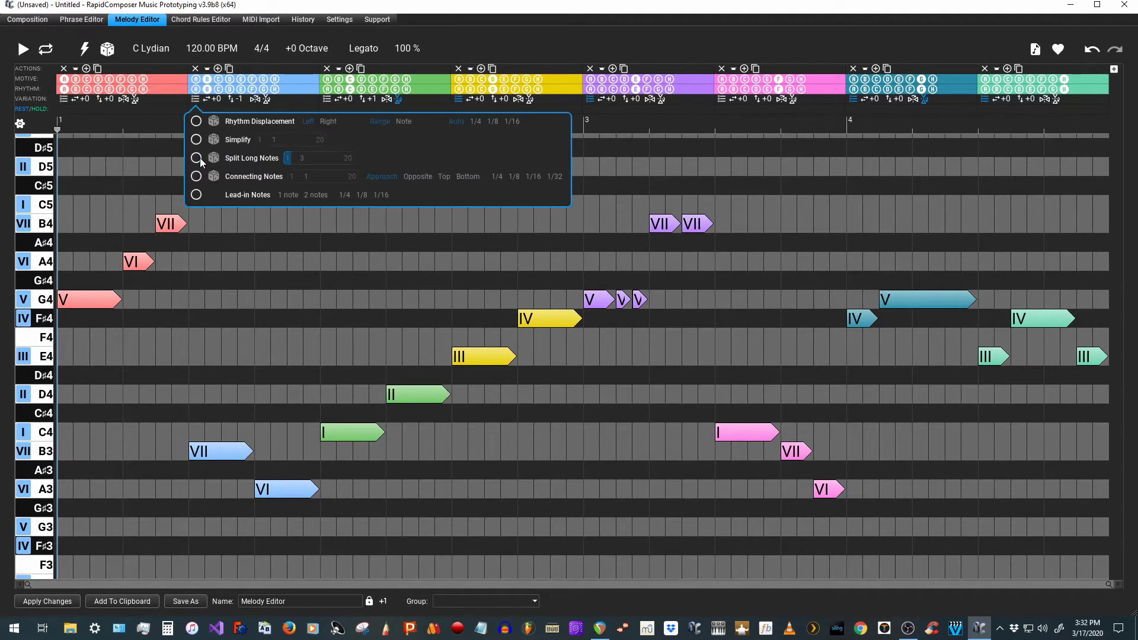
{"action": "left_click", "coordinate": [364, 99]}
{"action": "left_click", "coordinate": [401, 101]}
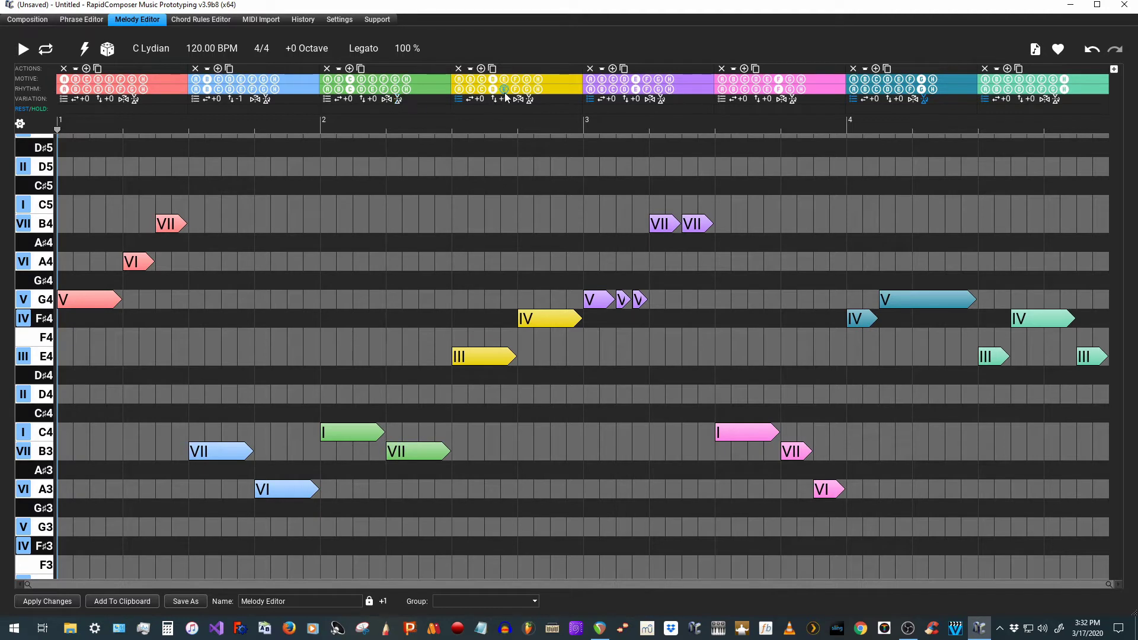
Clear the variations of the yellow fourth section and switch off Split Long Notes in the purple fifth section.
{"action": "left_click", "coordinate": [459, 100]}
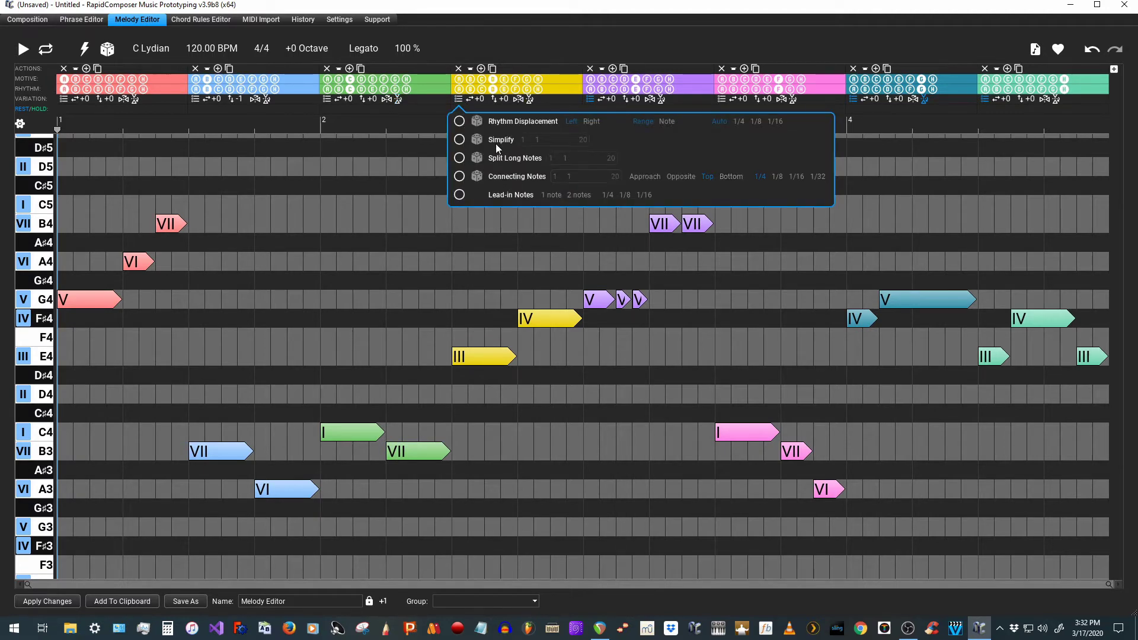
{"action": "left_click", "coordinate": [590, 100]}
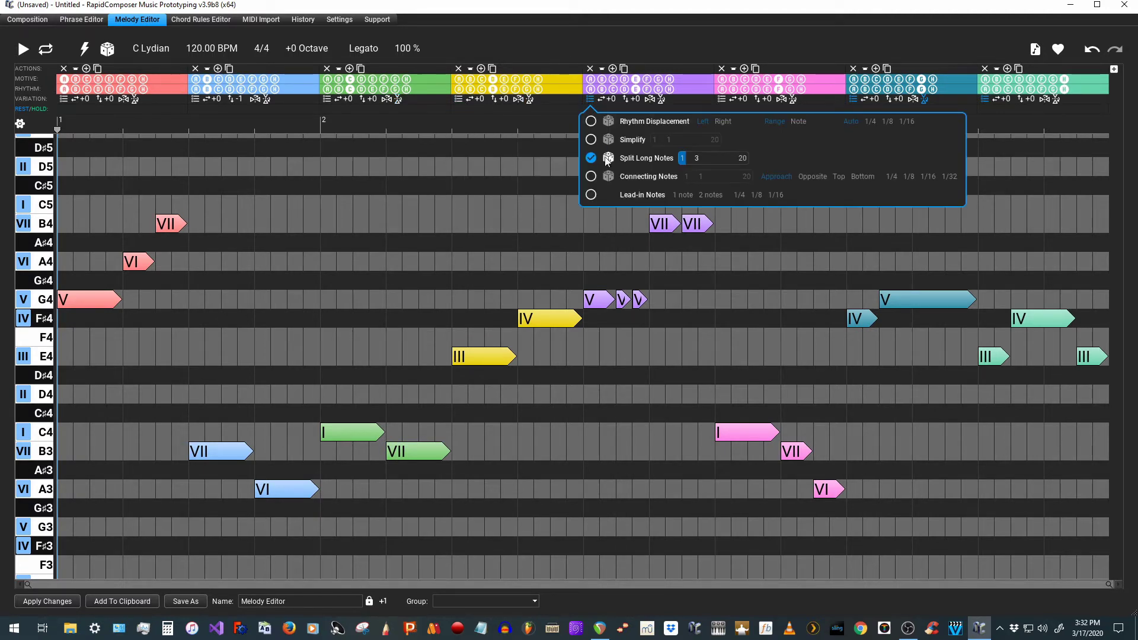
{"action": "left_click", "coordinate": [591, 158]}
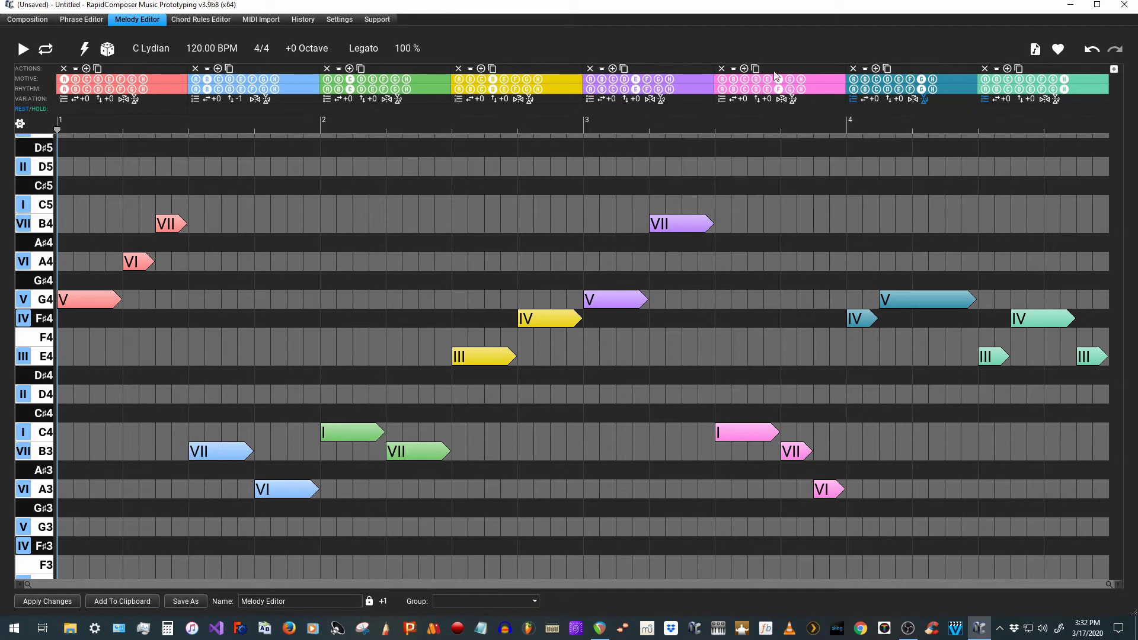
Switch off Rhythm Displacement and Connecting Notes in the dark teal seventh section and remove its inversion variation.
{"action": "left_click", "coordinate": [851, 99]}
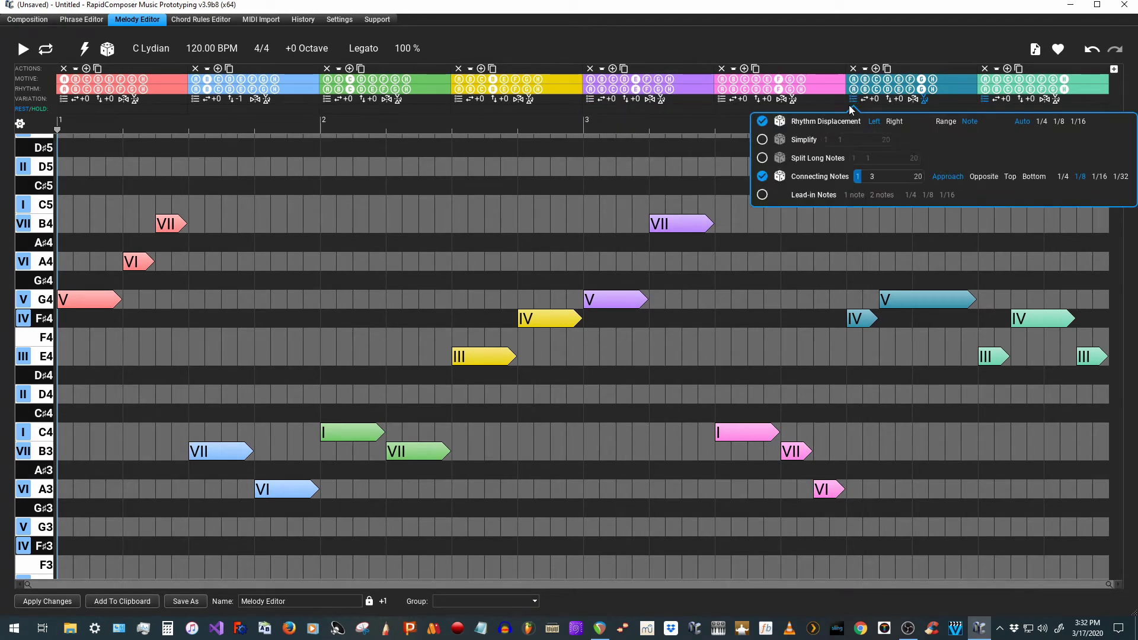
{"action": "left_click", "coordinate": [762, 123]}
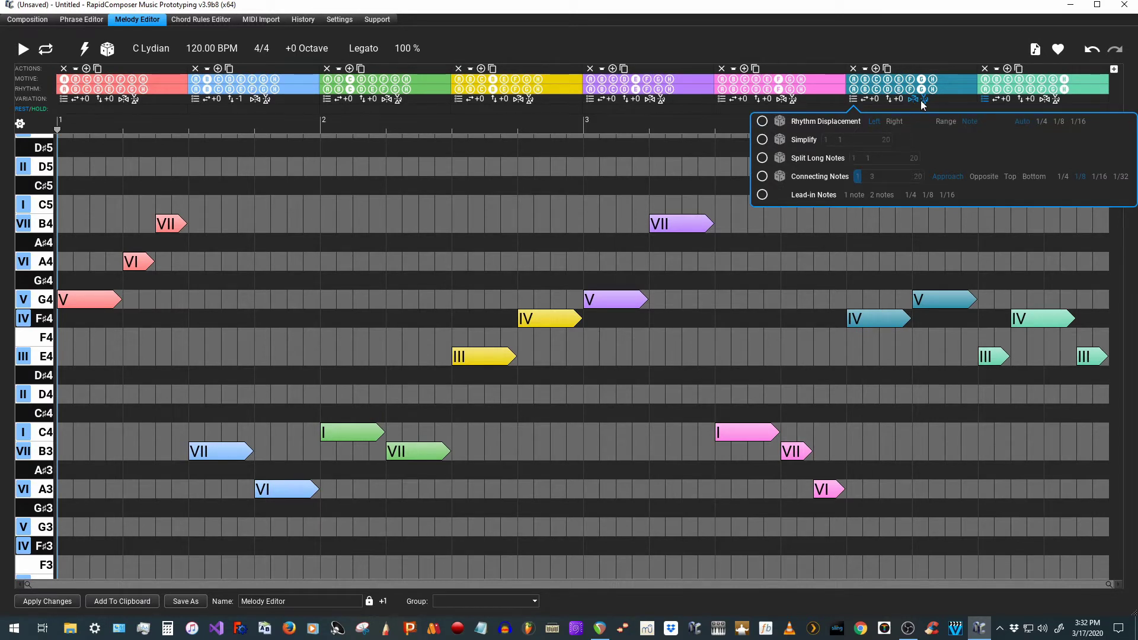
{"action": "left_click", "coordinate": [925, 100]}
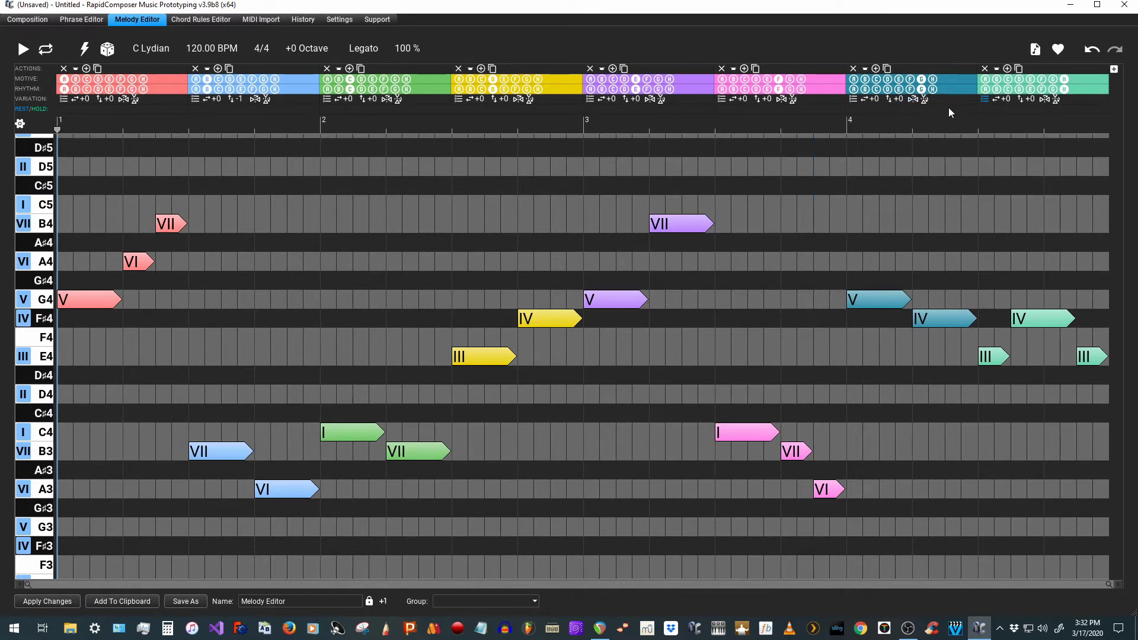
Switch off Rhythm Displacement in the eighth section and reset the second section's vertical offset to +0.
{"action": "left_click", "coordinate": [984, 99]}
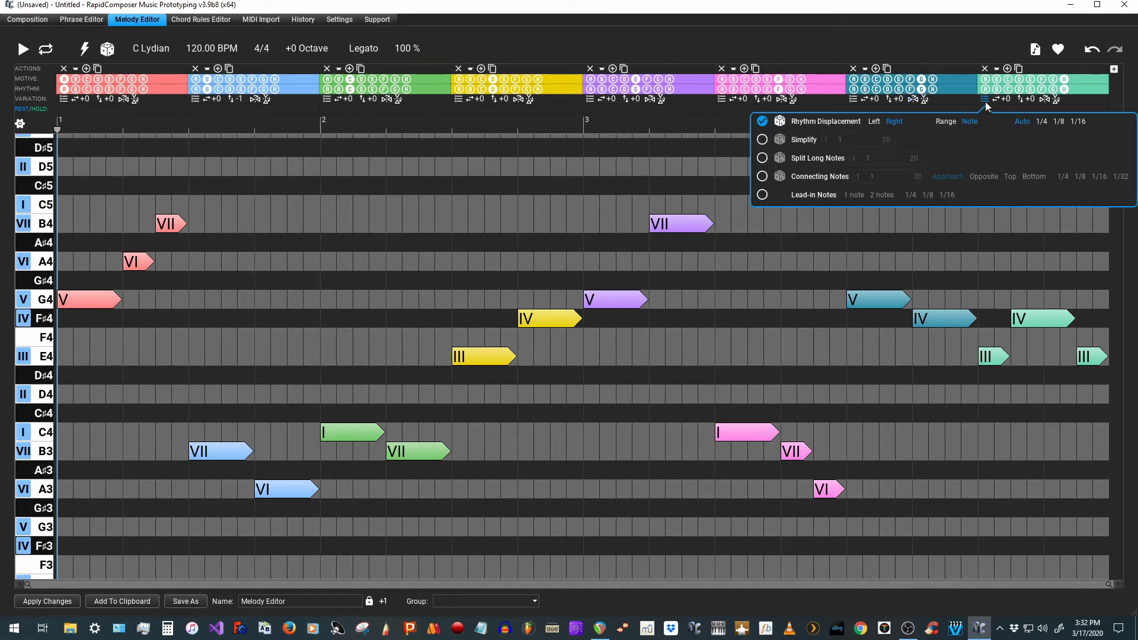
{"action": "left_click", "coordinate": [762, 122]}
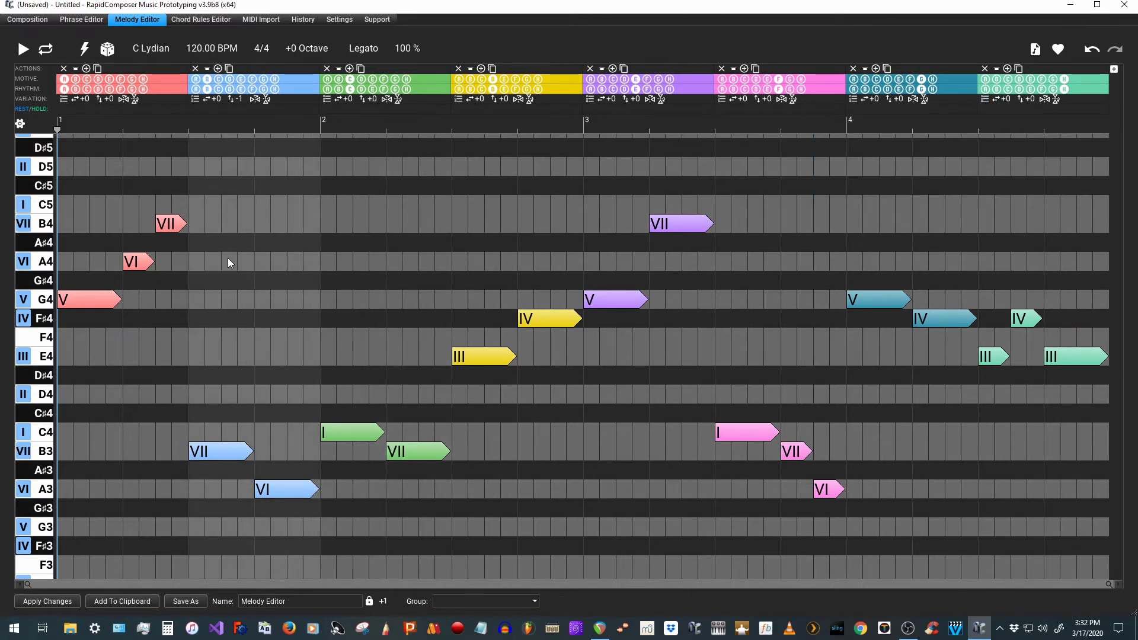
{"action": "left_click", "coordinate": [237, 99]}
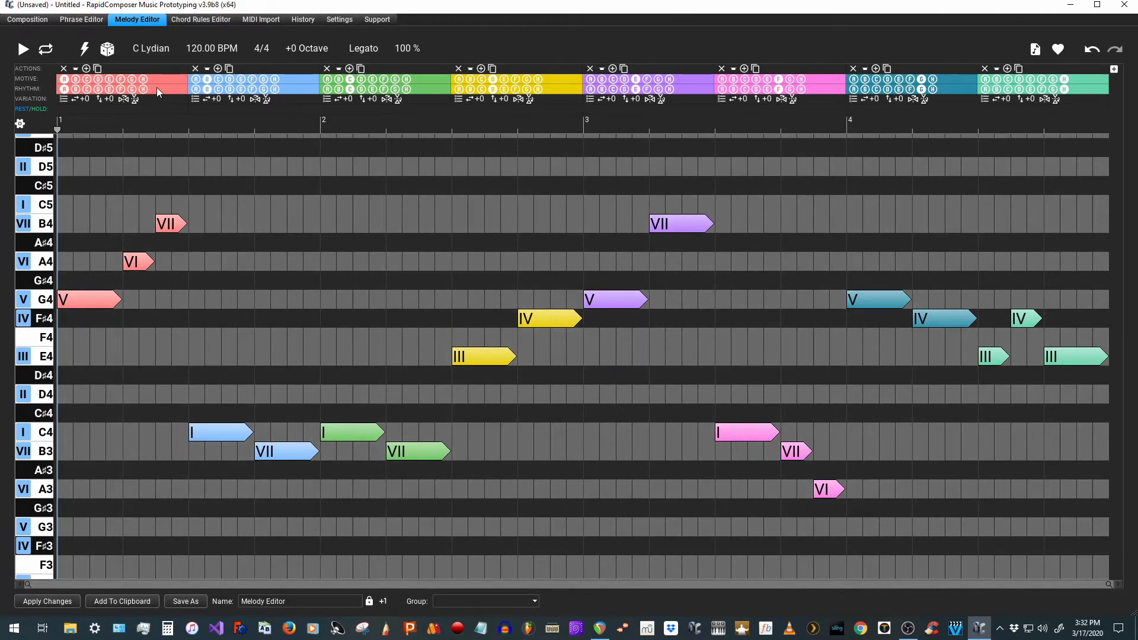
Assign motive A to the second through eighth melody sections.
{"action": "left_click", "coordinate": [196, 79]}
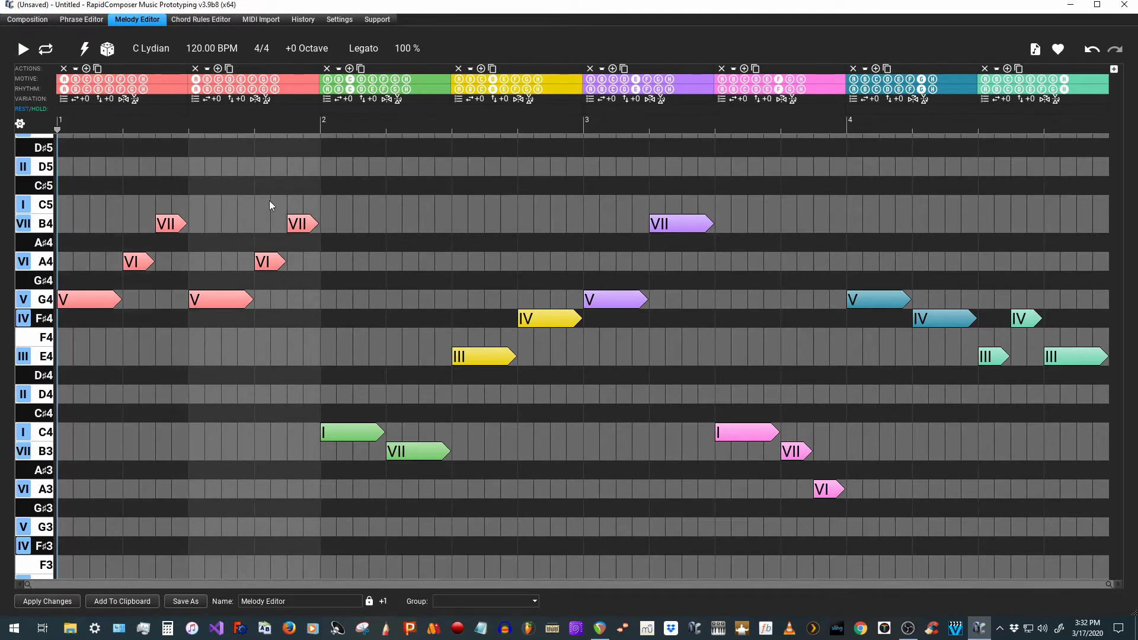
{"action": "left_click", "coordinate": [327, 79]}
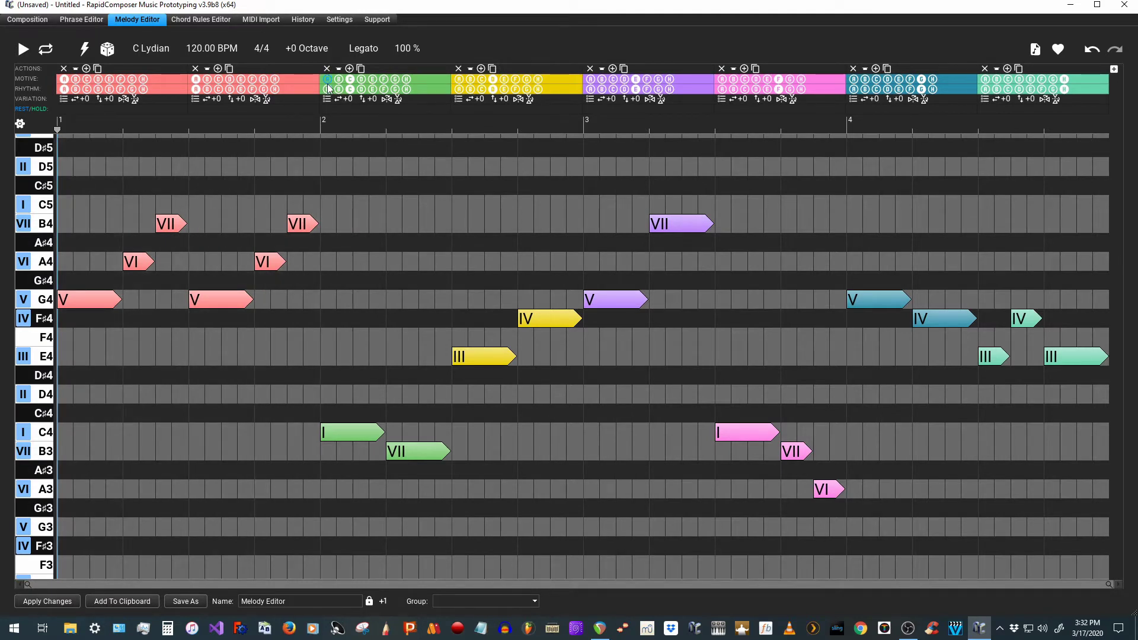
{"action": "left_click", "coordinate": [459, 79]}
{"action": "left_click", "coordinate": [591, 79]}
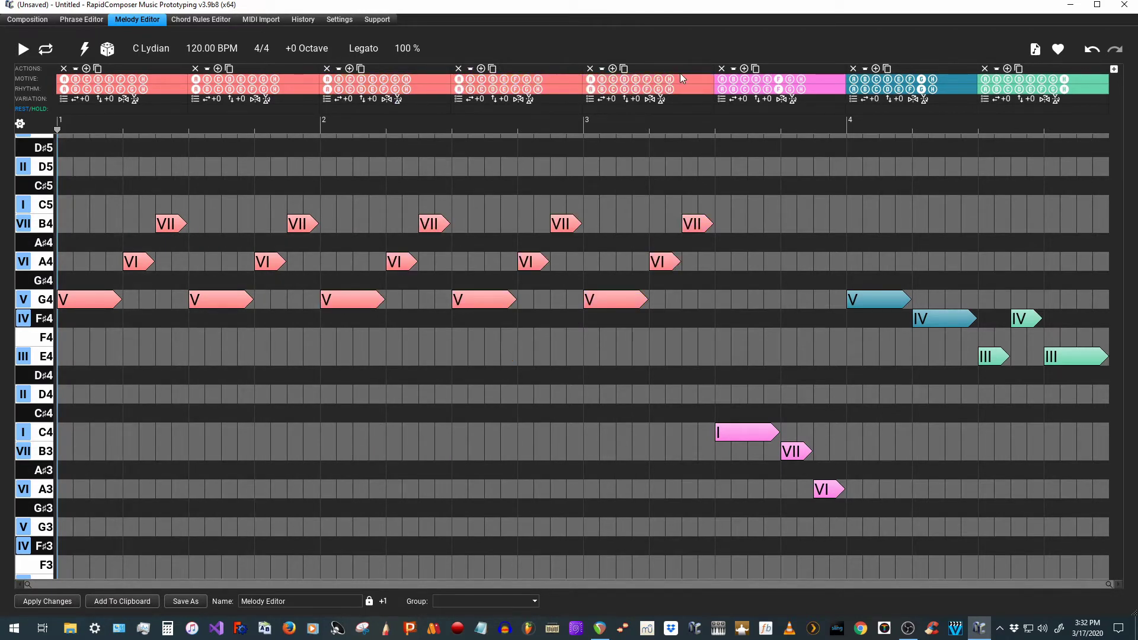
{"action": "left_click", "coordinate": [723, 80]}
{"action": "left_click", "coordinate": [854, 80]}
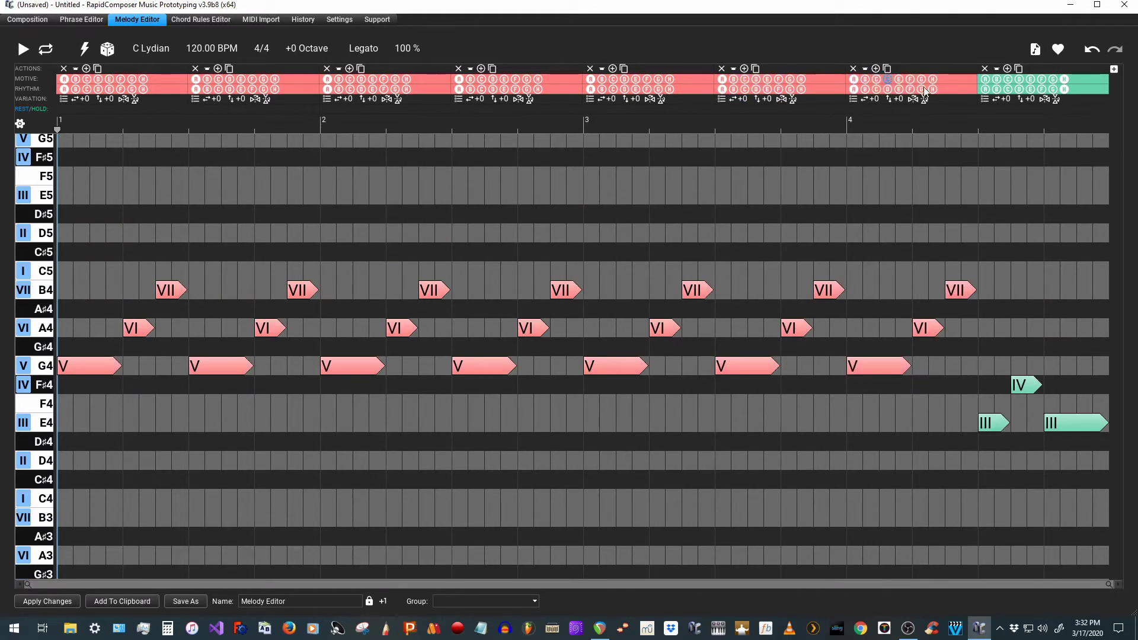
{"action": "left_click", "coordinate": [986, 79]}
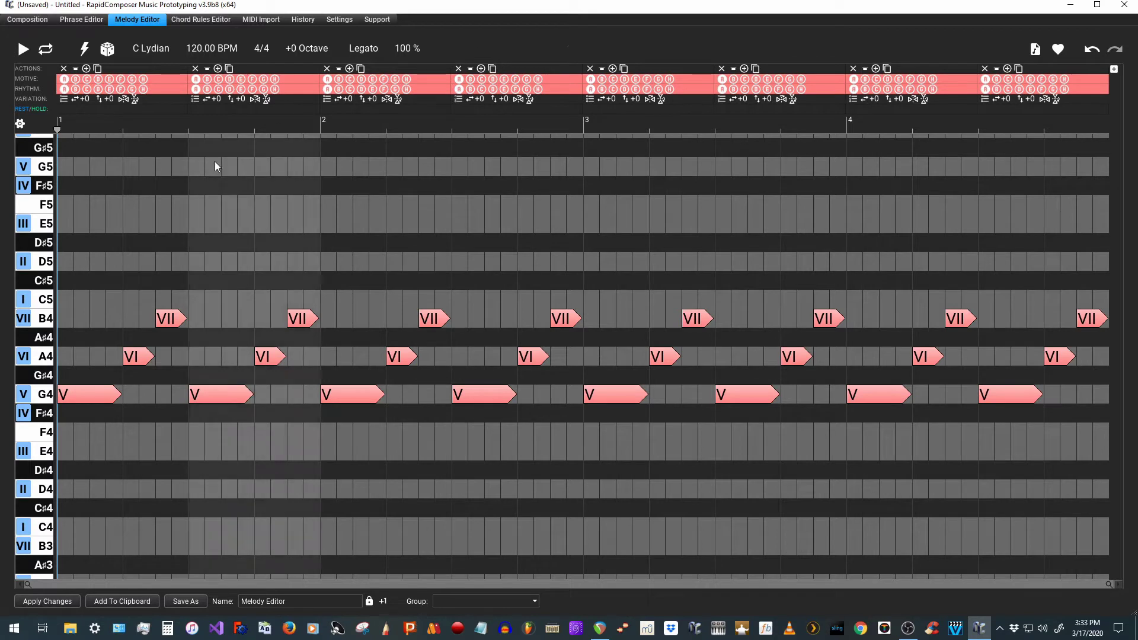
Assign motive C to the second section, motive D to the fourth and motive B to the fifth.
{"action": "left_click", "coordinate": [218, 79]}
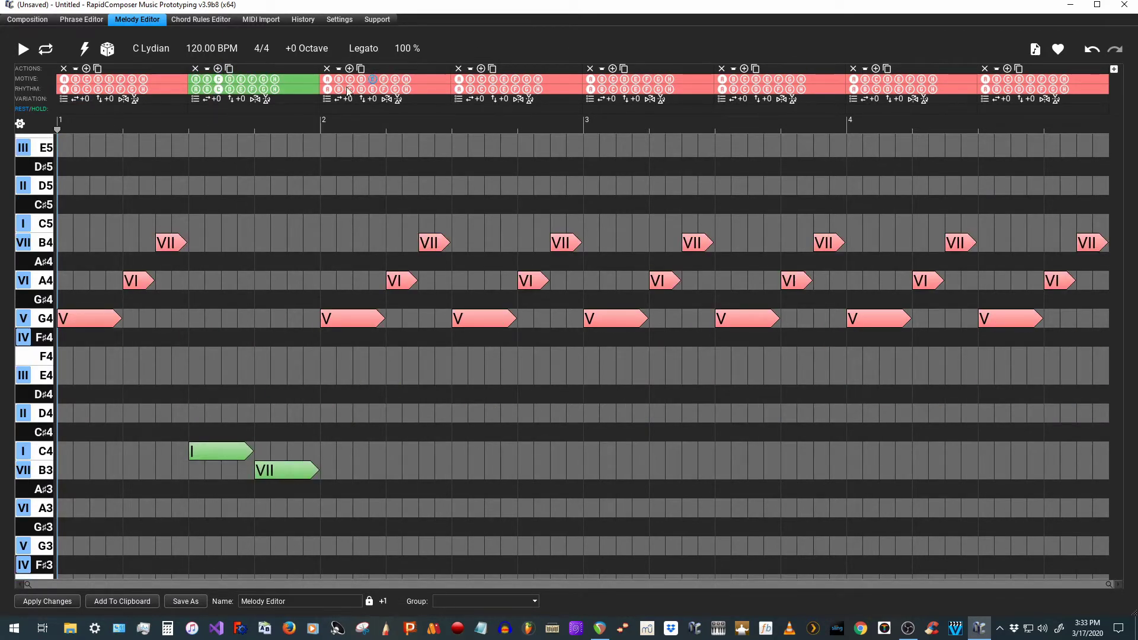
{"action": "left_click", "coordinate": [492, 79]}
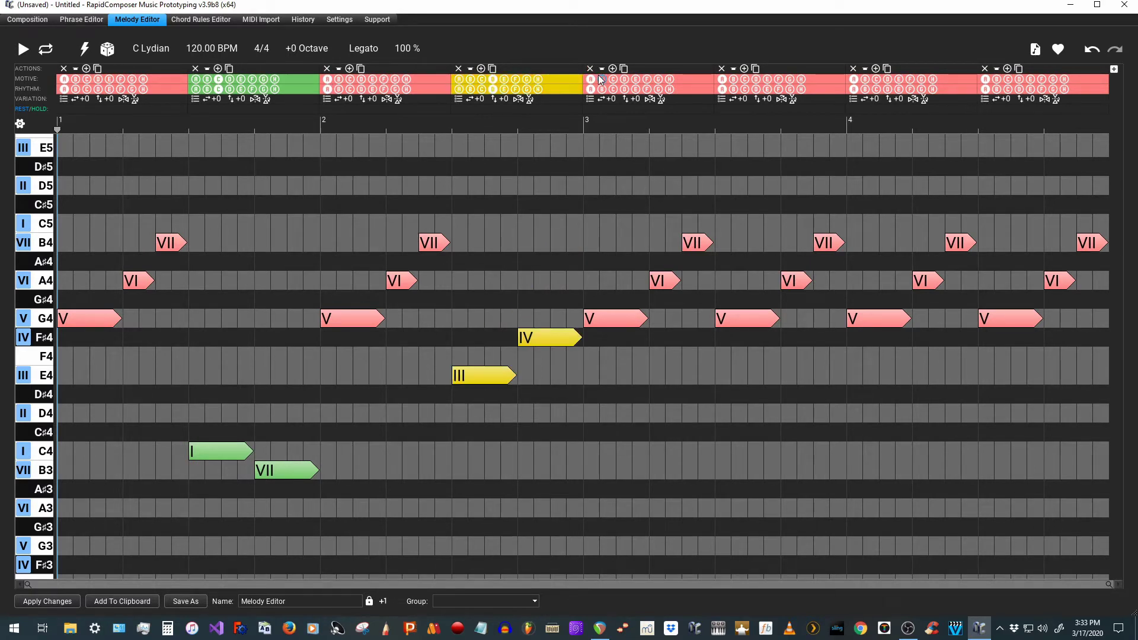
{"action": "left_click", "coordinate": [602, 78]}
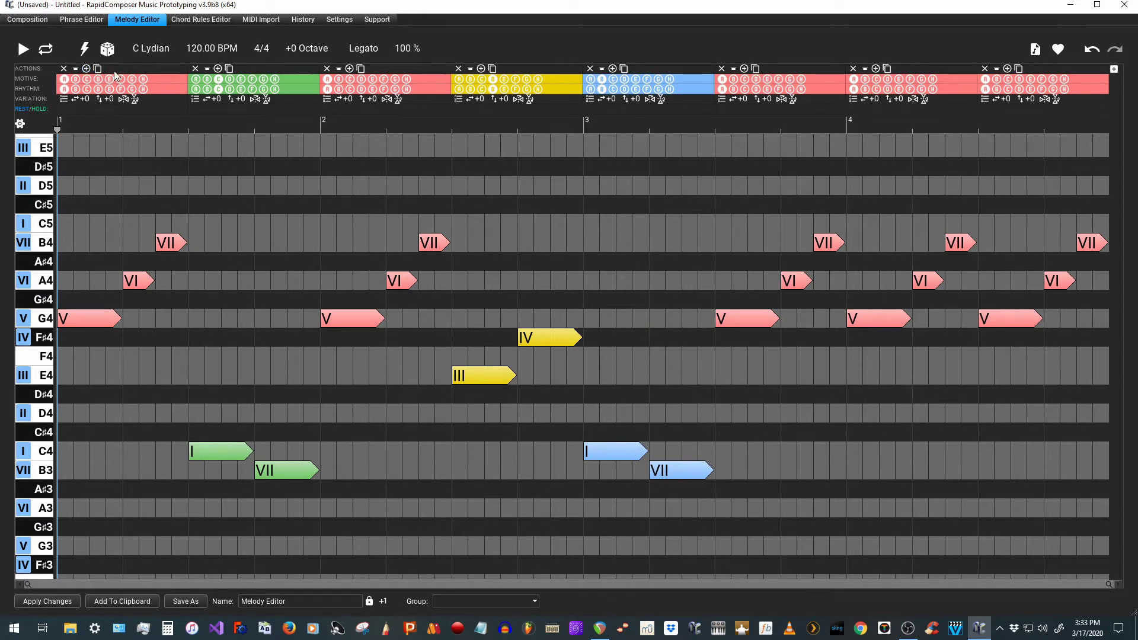
Clear the first and third melody sections and reassign motive A to both.
{"action": "left_click", "coordinate": [75, 69]}
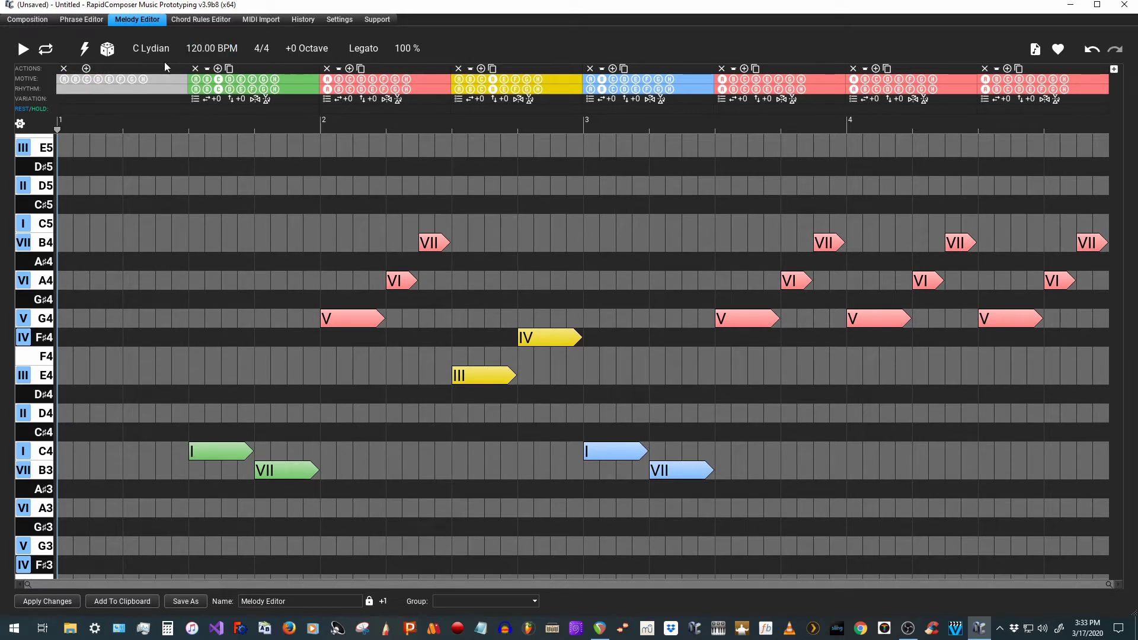
{"action": "left_click", "coordinate": [337, 69]}
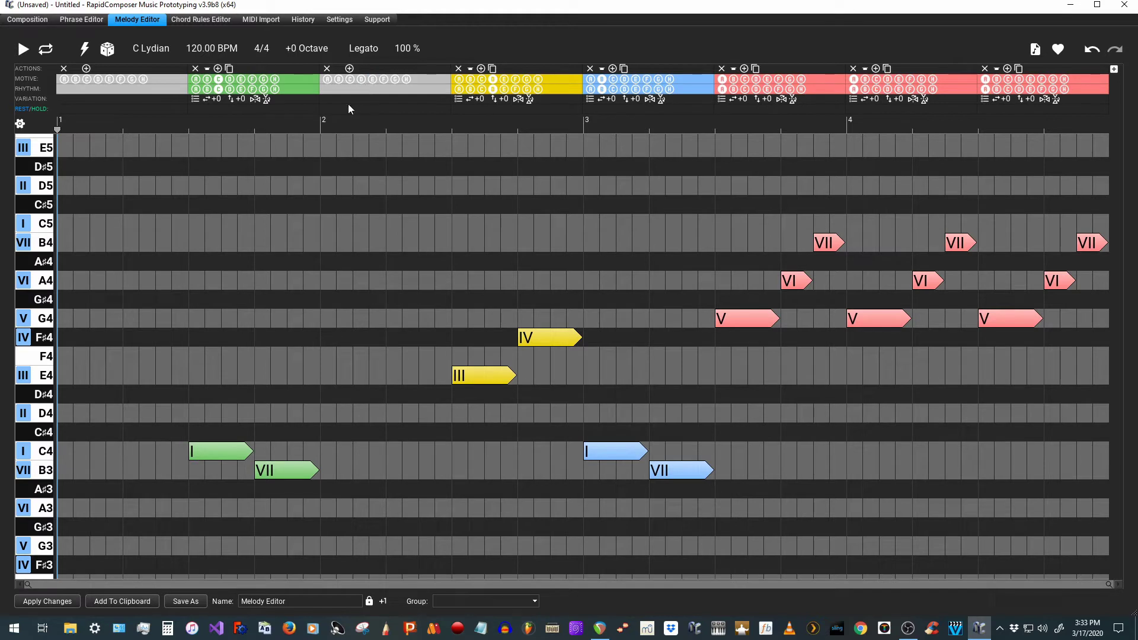
{"action": "left_click", "coordinate": [330, 79]}
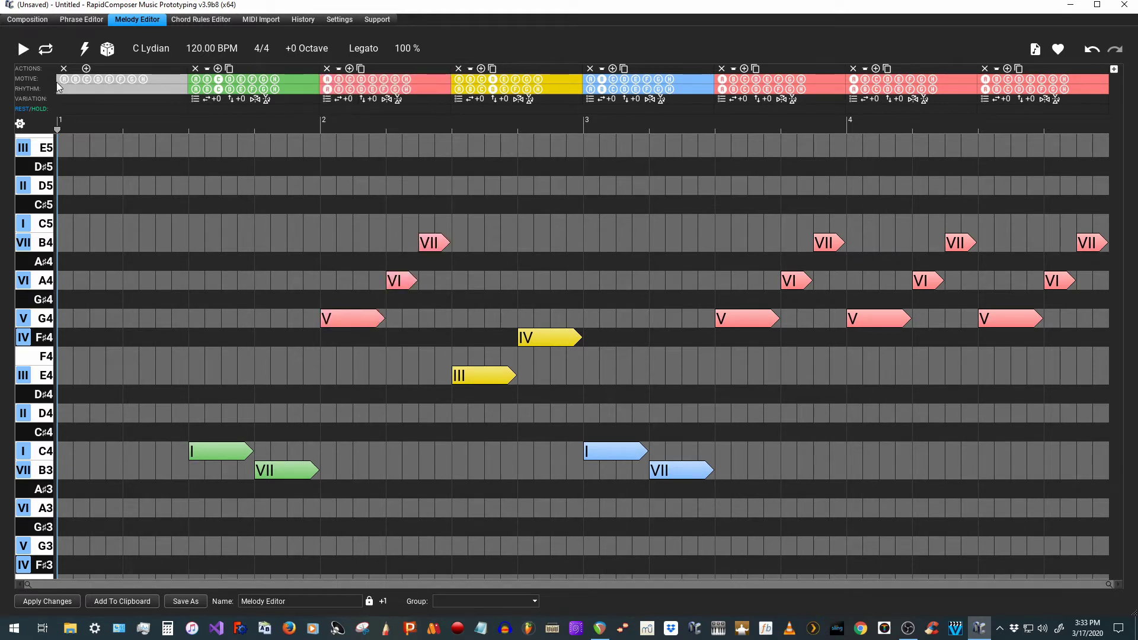
{"action": "left_click", "coordinate": [64, 79]}
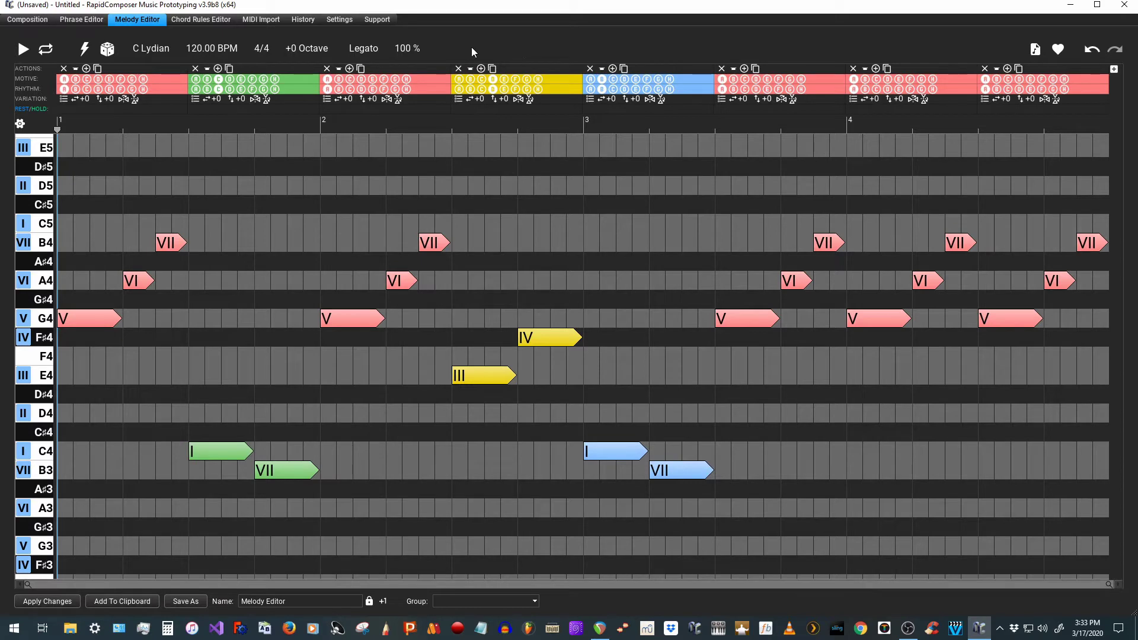
Review the Master Track's scale, tempo and beats-per-bar settings in the composition, and return to the Melody Editor.
{"action": "left_click", "coordinate": [27, 19]}
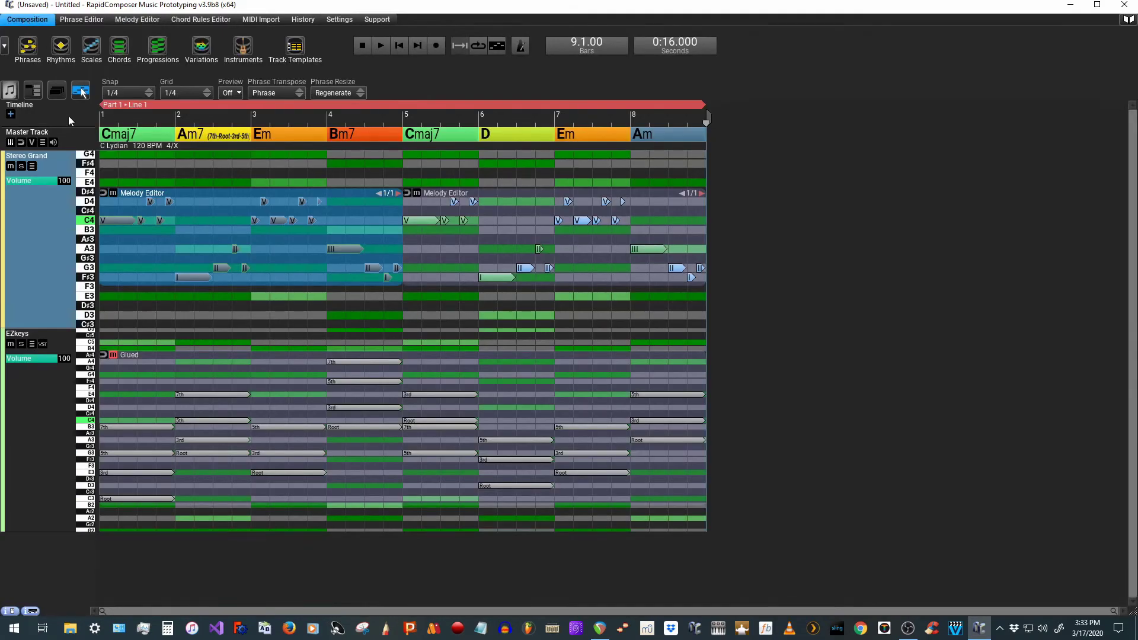
{"action": "left_click", "coordinate": [74, 140]}
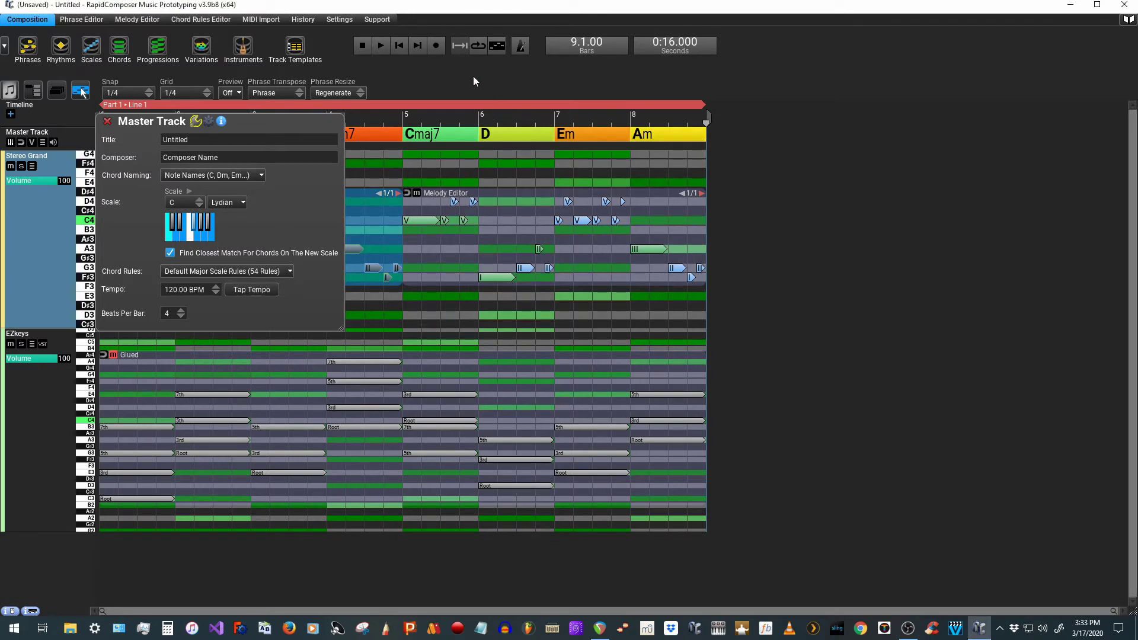
{"action": "left_click", "coordinate": [108, 122]}
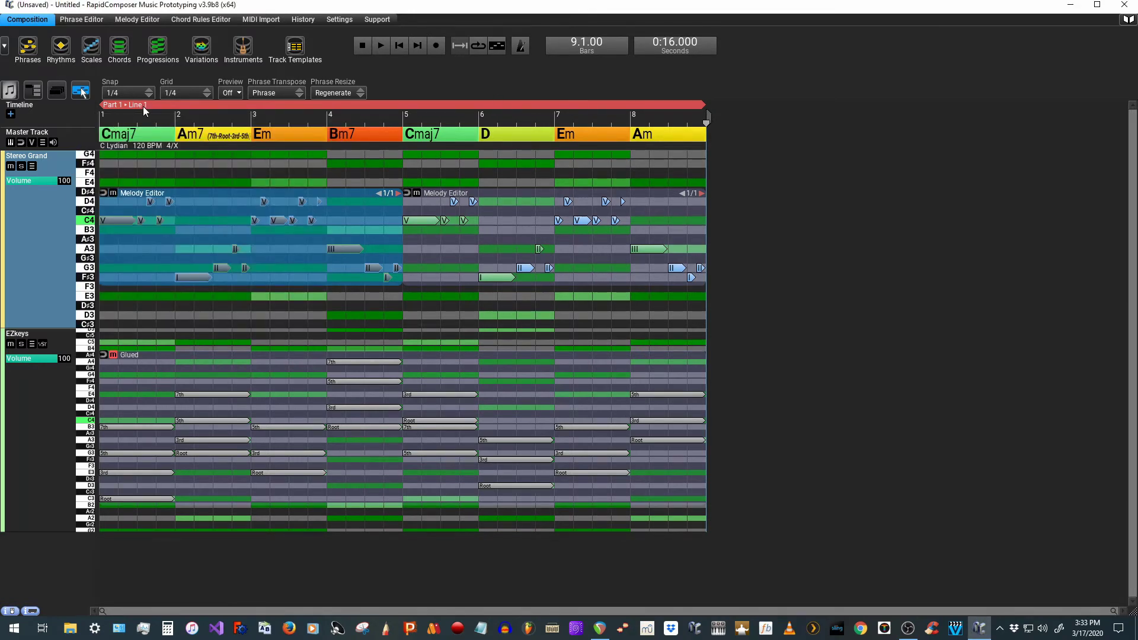
{"action": "left_click", "coordinate": [145, 18]}
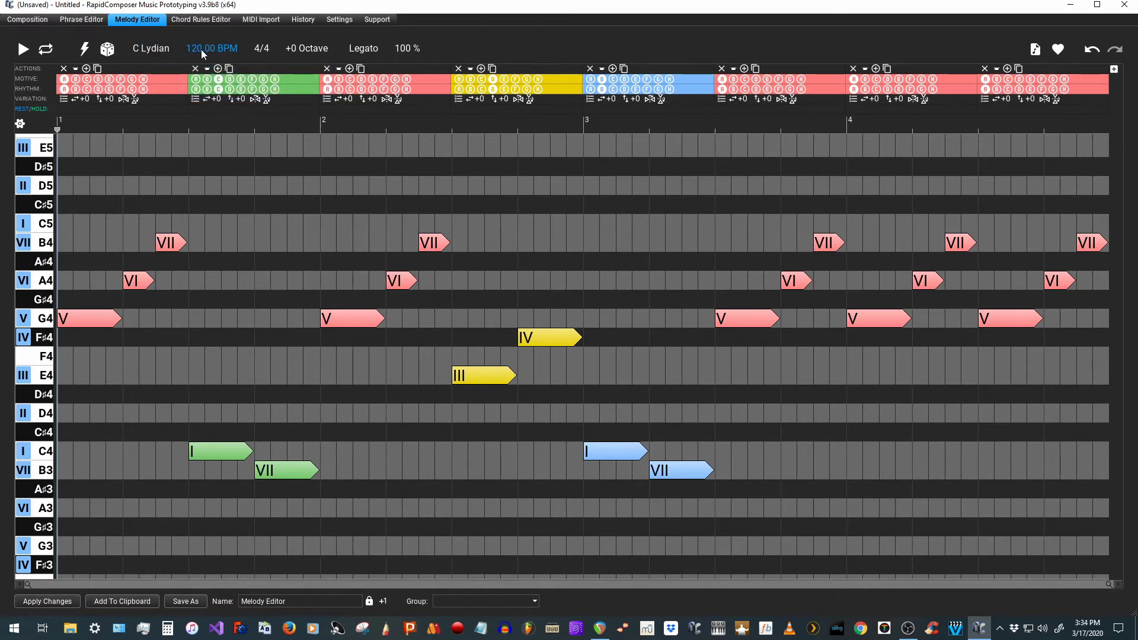
Set the composition's Master Track tempo to 80 BPM and return to the Melody Editor.
{"action": "left_click", "coordinate": [36, 21]}
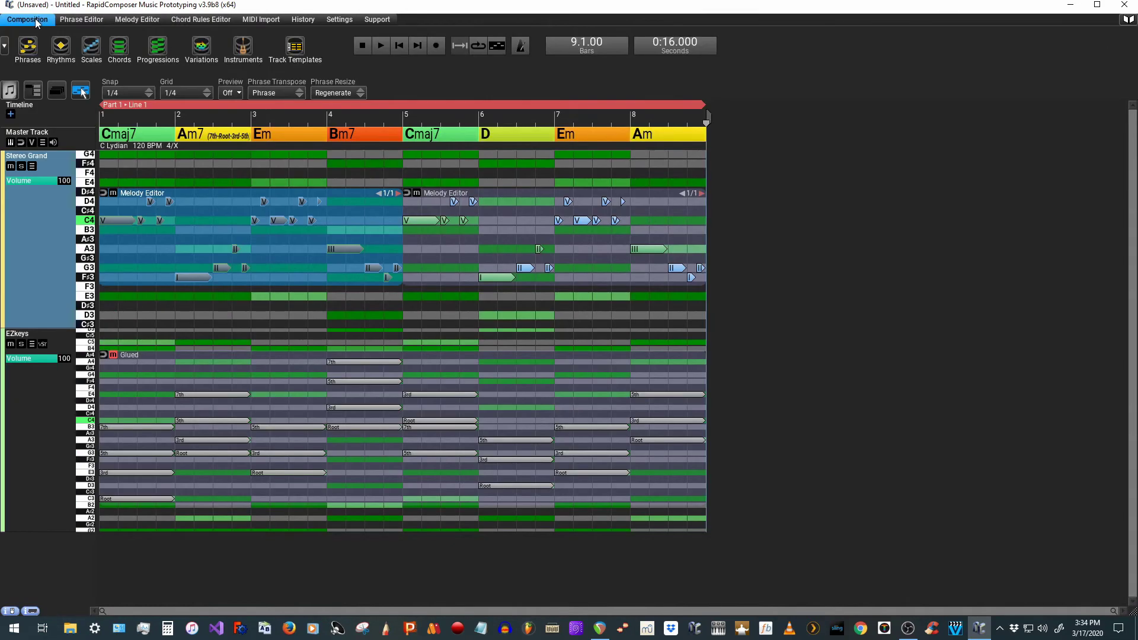
{"action": "left_click", "coordinate": [141, 144]}
{"action": "left_click", "coordinate": [153, 182]}
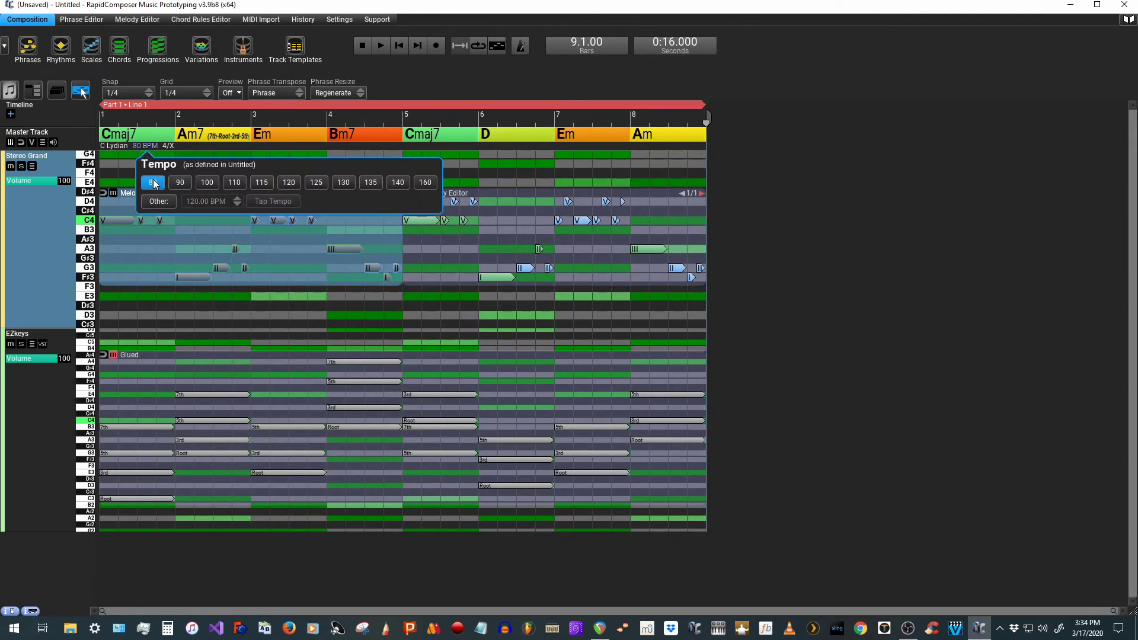
{"action": "left_click", "coordinate": [153, 20]}
{"action": "left_click", "coordinate": [153, 19]}
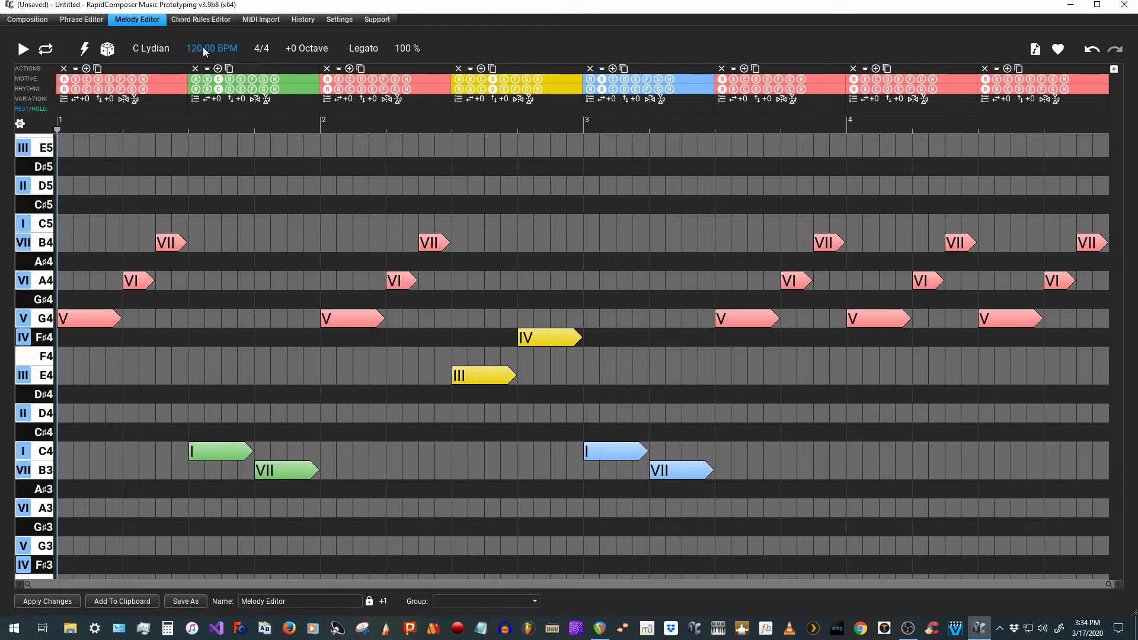
{"action": "scroll", "coordinate": [205, 47], "scroll_direction": "up", "scroll_amount": 1}
{"action": "scroll", "coordinate": [263, 54], "scroll_direction": "down", "scroll_amount": 1}
{"action": "scroll", "coordinate": [263, 53], "scroll_direction": "up", "scroll_amount": 1}
{"action": "scroll", "coordinate": [315, 50], "scroll_direction": "down", "scroll_amount": 2}
{"action": "scroll", "coordinate": [315, 48], "scroll_direction": "up", "scroll_amount": 2}
{"action": "scroll", "coordinate": [358, 52], "scroll_direction": "down", "scroll_amount": 3}
{"action": "scroll", "coordinate": [358, 52], "scroll_direction": "up", "scroll_amount": 2}
Enable Simplify, Split Long Notes and Connecting Notes for the first section, setting the Connecting Notes value to 4.
{"action": "left_click", "coordinate": [64, 99]}
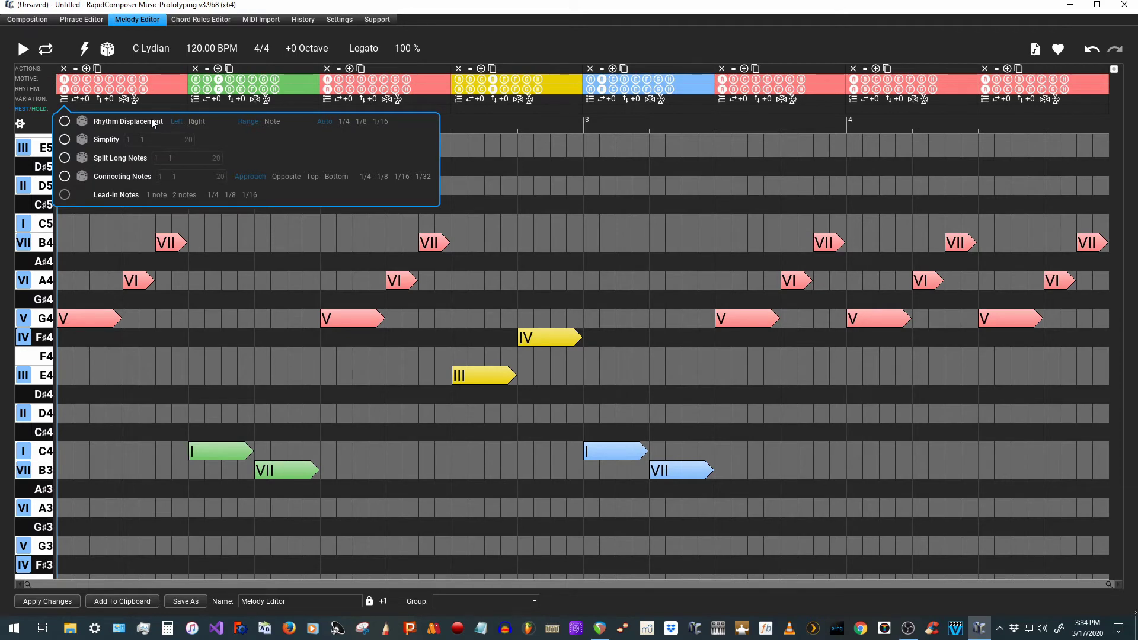
{"action": "left_click", "coordinate": [66, 144]}
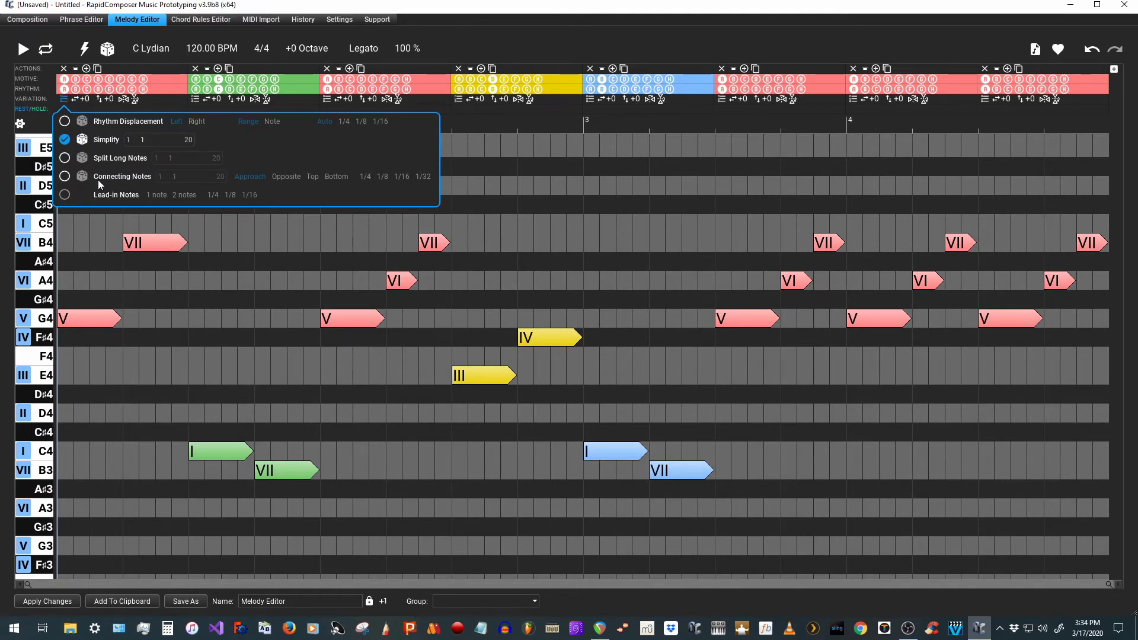
{"action": "left_click", "coordinate": [65, 159]}
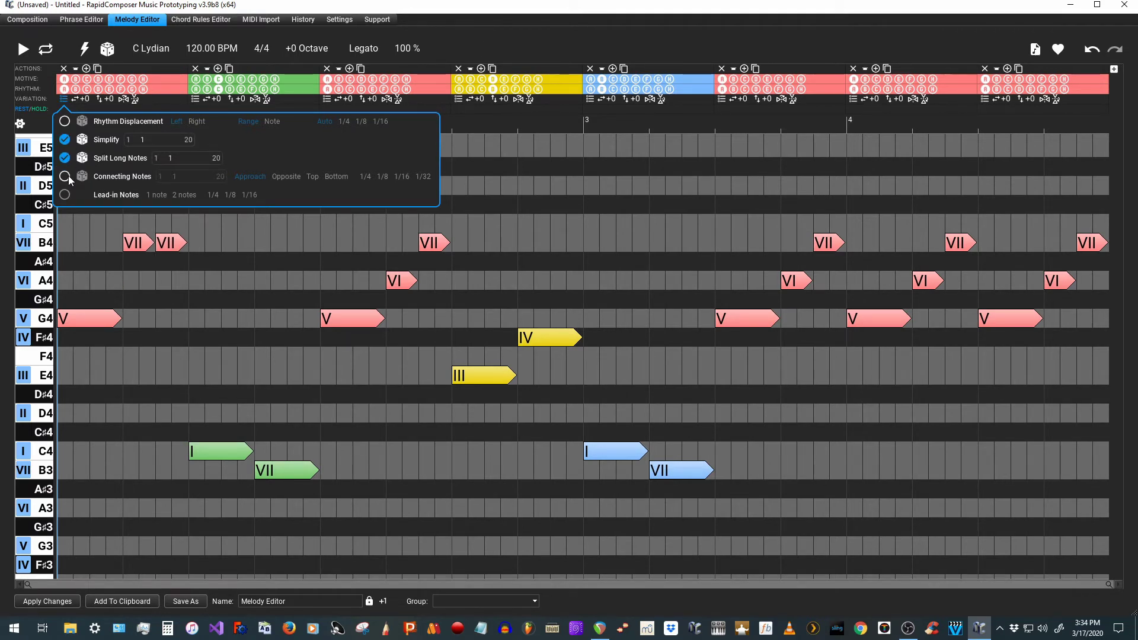
{"action": "left_click", "coordinate": [68, 176]}
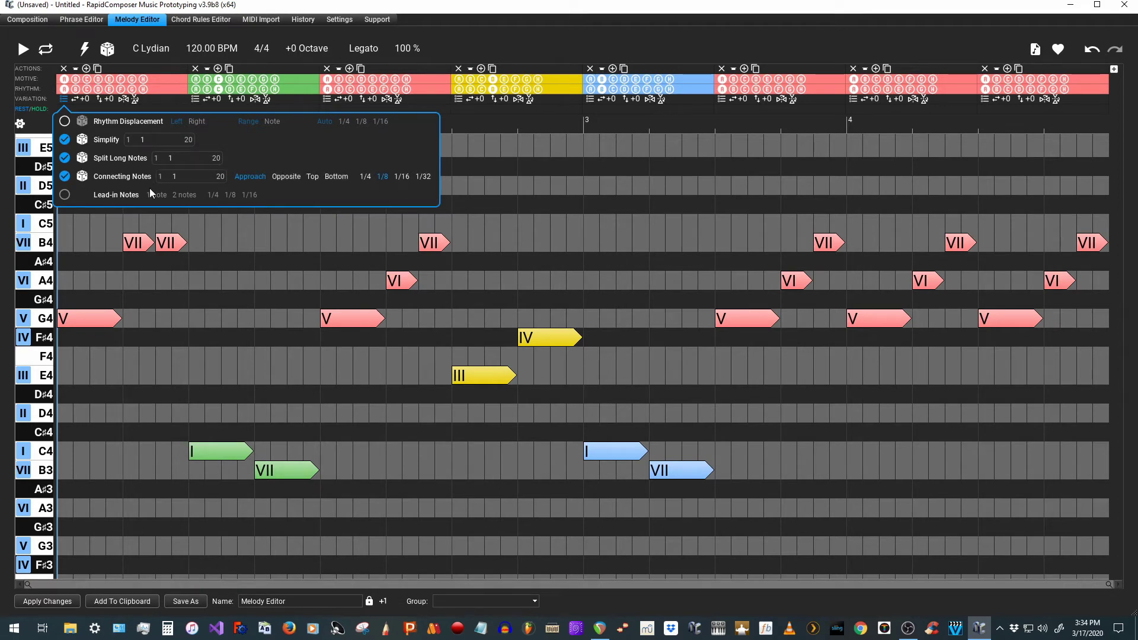
{"action": "left_click_drag", "start_coordinate": [162, 181], "coordinate": [170, 184]}
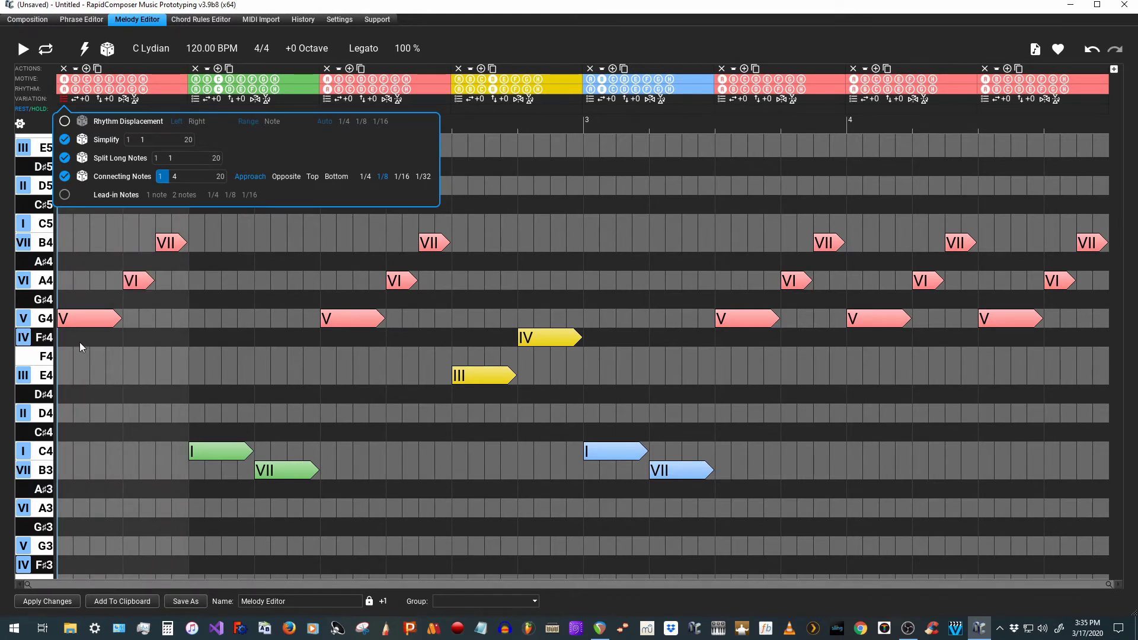
{"action": "left_click", "coordinate": [517, 45]}
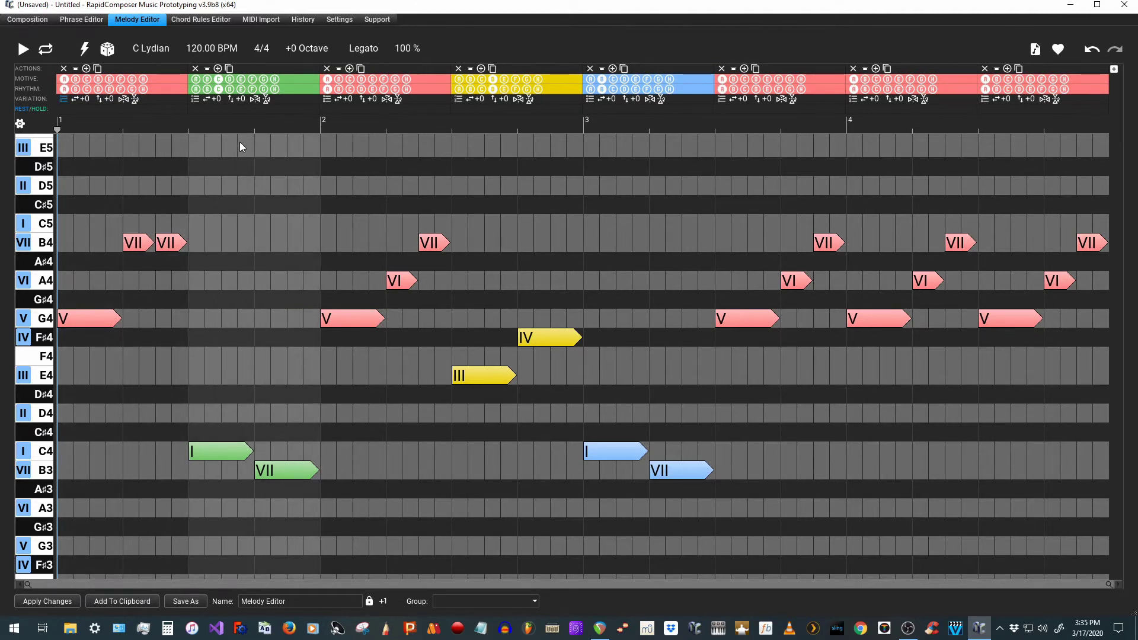
Enable Connecting Notes for the green second section with value 1, Approach and 1/8 notes.
{"action": "left_click", "coordinate": [195, 98]}
{"action": "left_click", "coordinate": [196, 176]}
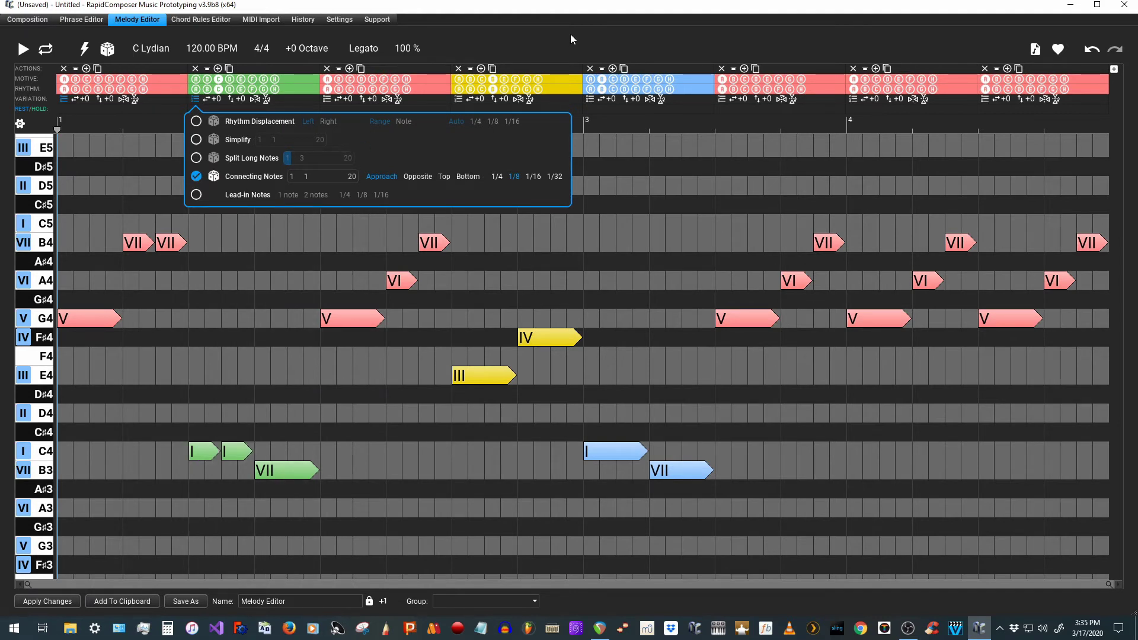
Try different vertical pitch shifts on the green second section and settle on +1.
{"action": "left_click", "coordinate": [101, 294]}
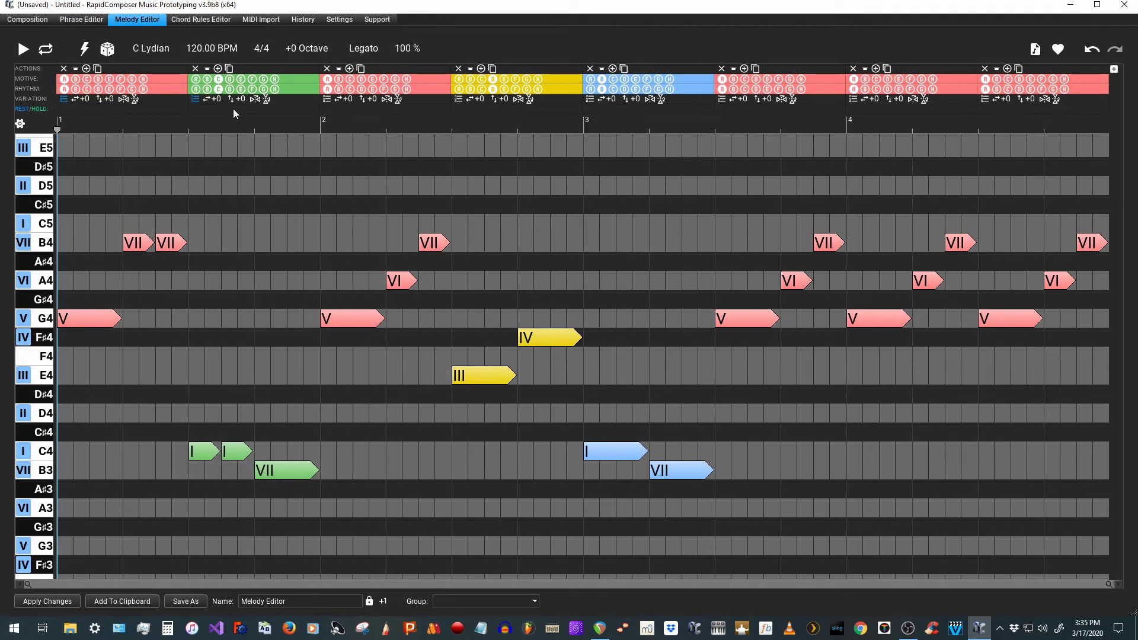
{"action": "left_click", "coordinate": [196, 100]}
{"action": "scroll", "coordinate": [236, 101], "scroll_direction": "down", "scroll_amount": 1}
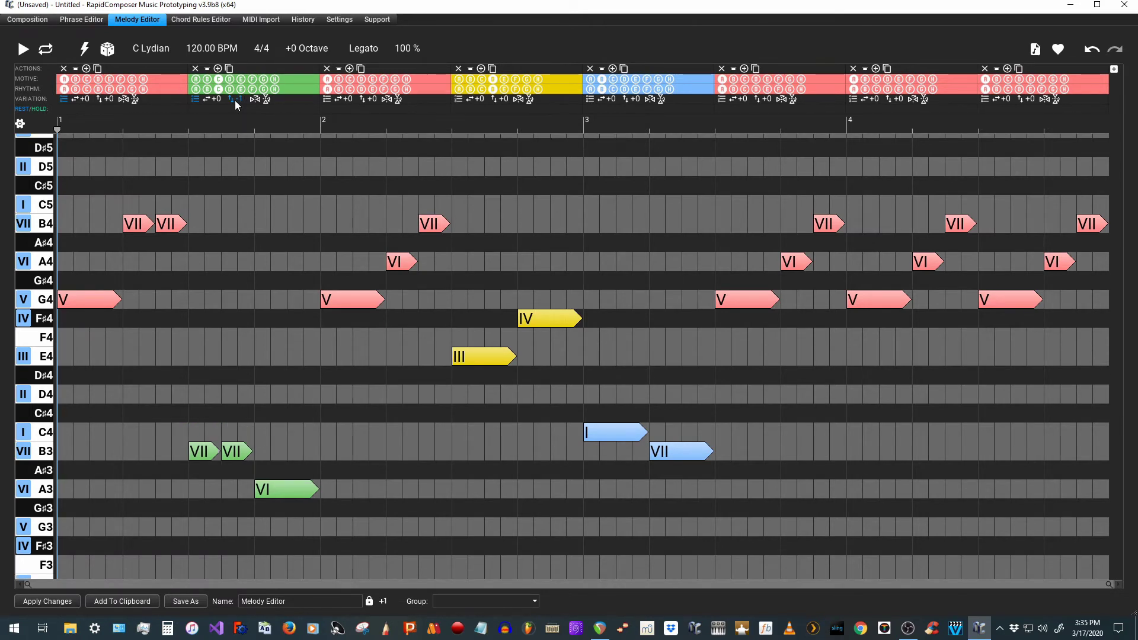
{"action": "scroll", "coordinate": [236, 102], "scroll_direction": "up", "scroll_amount": 1}
{"action": "scroll", "coordinate": [235, 101], "scroll_direction": "up", "scroll_amount": 3}
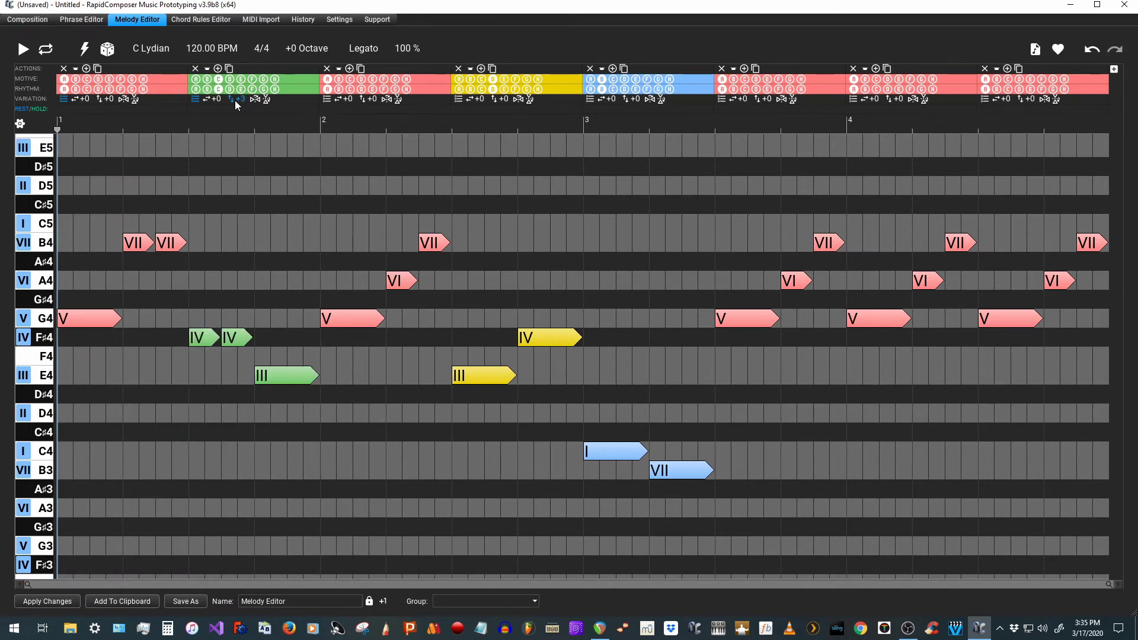
{"action": "scroll", "coordinate": [235, 103], "scroll_direction": "up", "scroll_amount": 2}
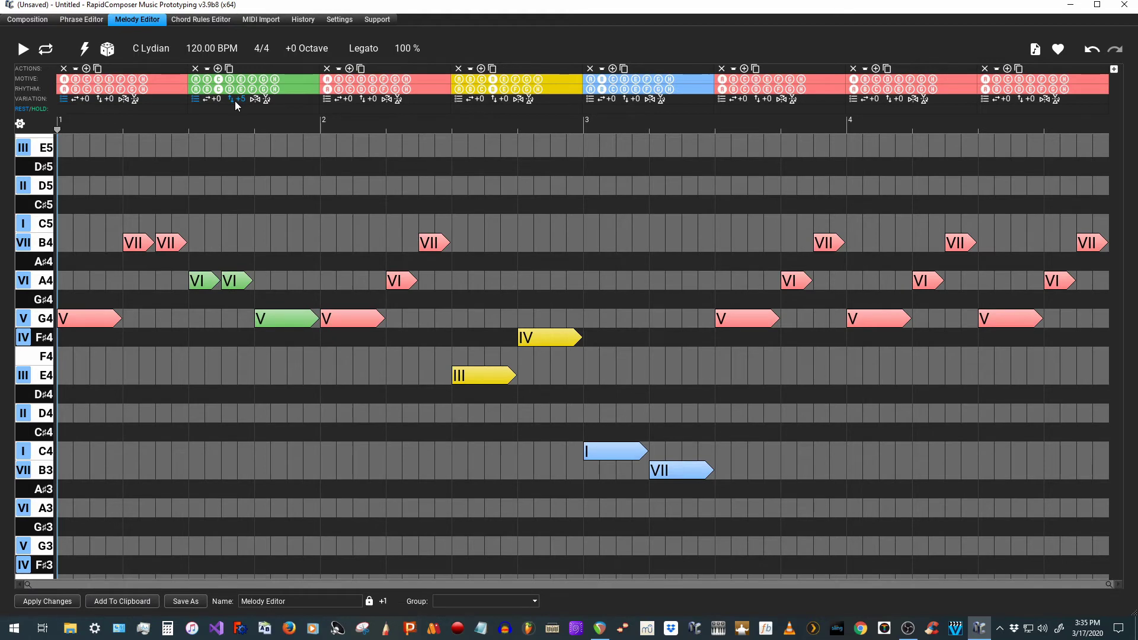
{"action": "scroll", "coordinate": [235, 105], "scroll_direction": "down", "scroll_amount": 4}
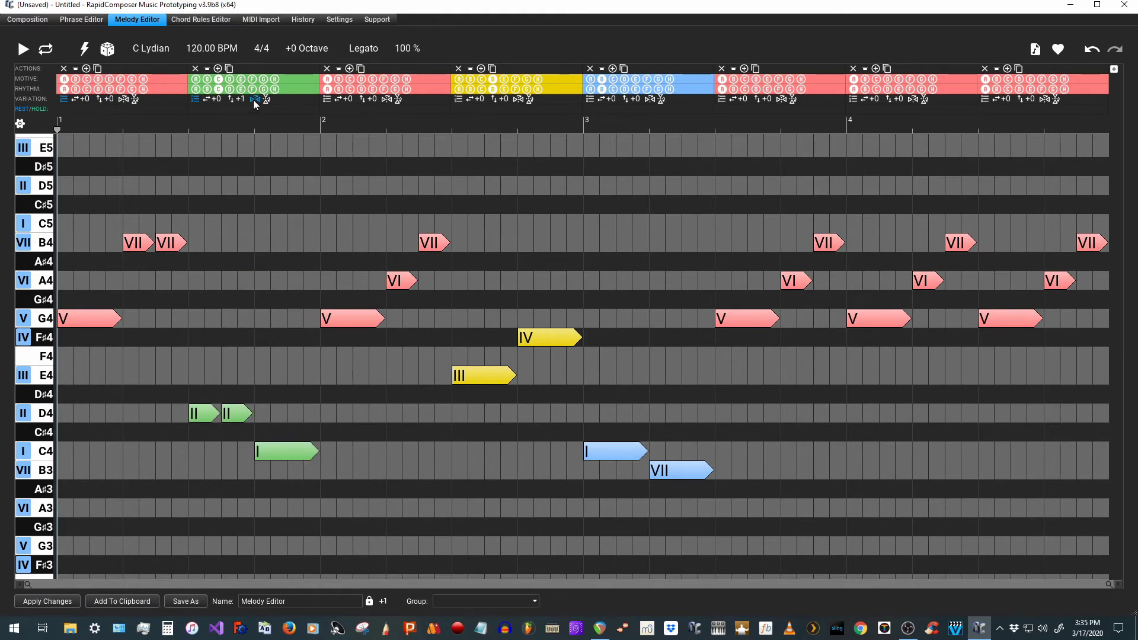
{"action": "scroll", "coordinate": [255, 104], "scroll_direction": "down", "scroll_amount": 1}
{"action": "scroll", "coordinate": [254, 104], "scroll_direction": "up", "scroll_amount": 1}
{"action": "scroll", "coordinate": [269, 101], "scroll_direction": "down", "scroll_amount": 1}
{"action": "scroll", "coordinate": [270, 101], "scroll_direction": "up", "scroll_amount": 1}
Set the Melody Editor's background shading to Out-of-scale Notes.
{"action": "left_click", "coordinate": [21, 125]}
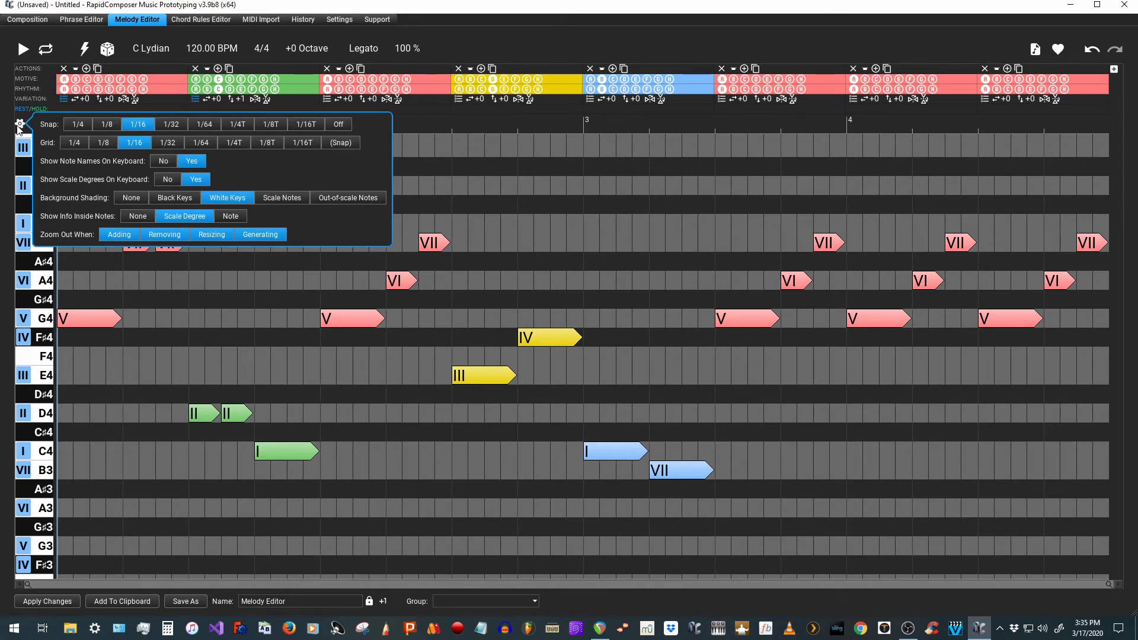
{"action": "left_click", "coordinate": [363, 198]}
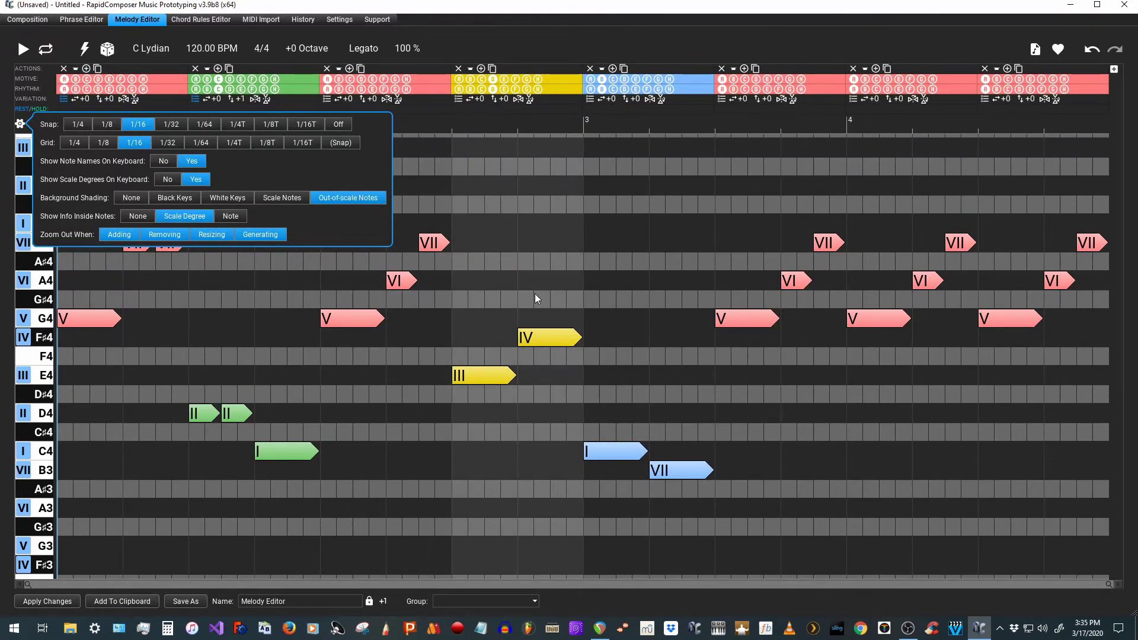
{"action": "left_click", "coordinate": [492, 34]}
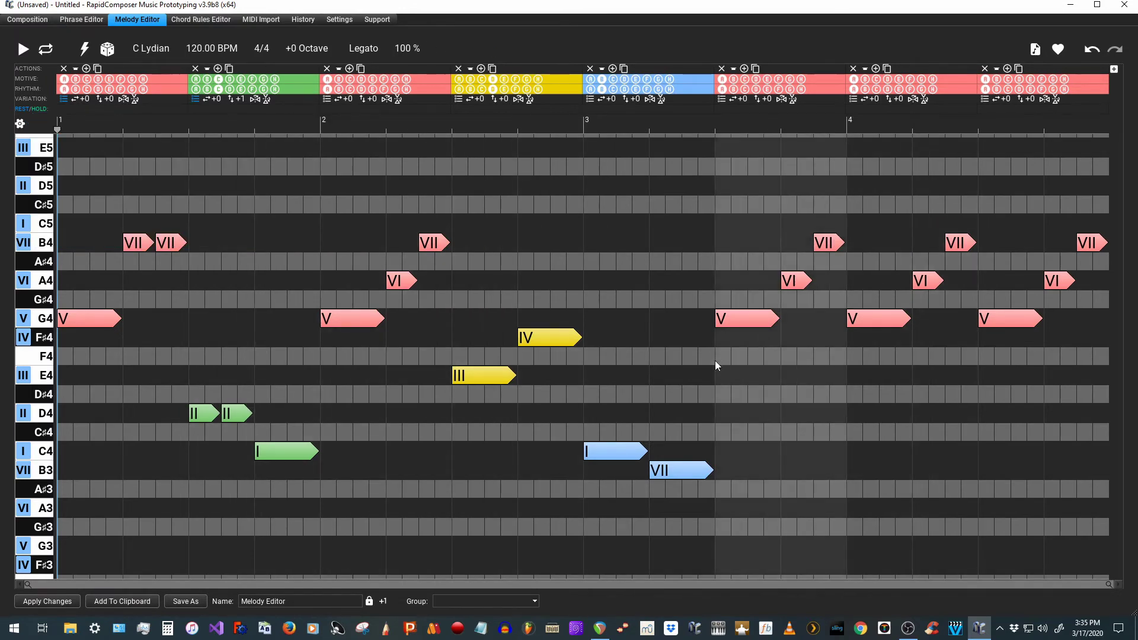
Apply the melody changes to the composition's first phrase and play it back.
{"action": "left_click", "coordinate": [52, 599]}
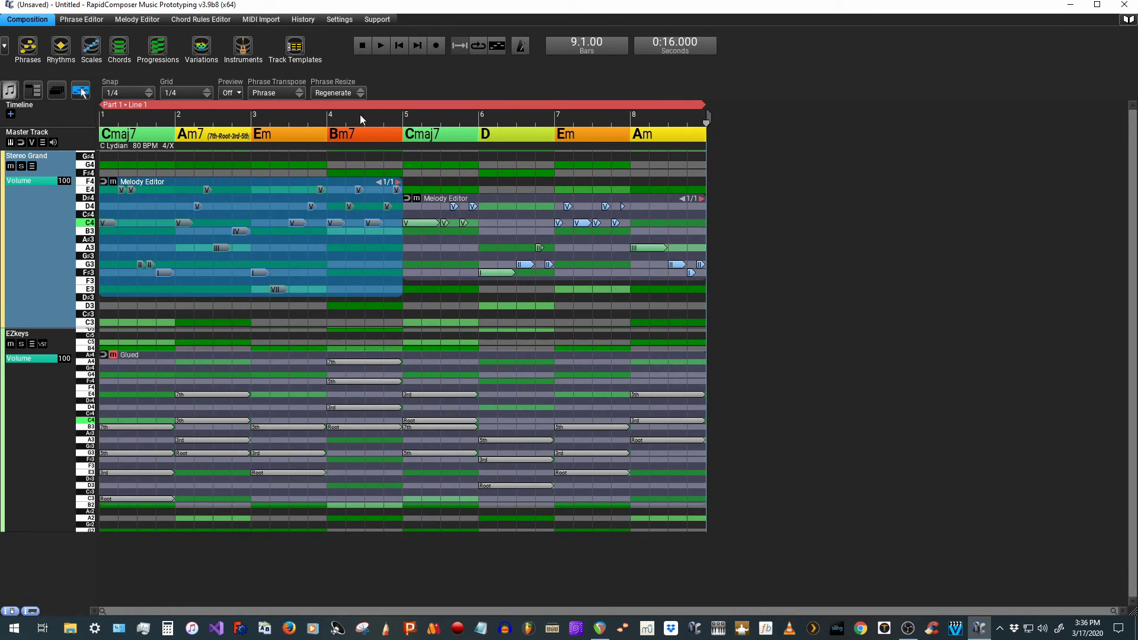
{"action": "left_click", "coordinate": [377, 46]}
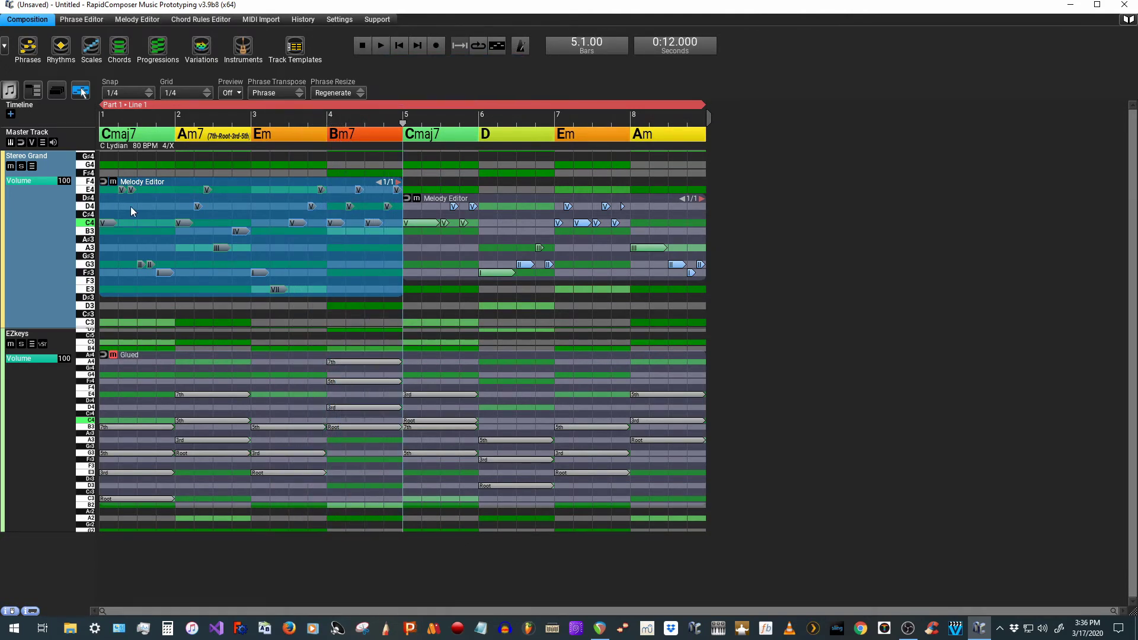
Change the Stereo Grand melody track's instrument to VSTi: Kontakt.dll.
{"action": "double_click", "coordinate": [35, 254]}
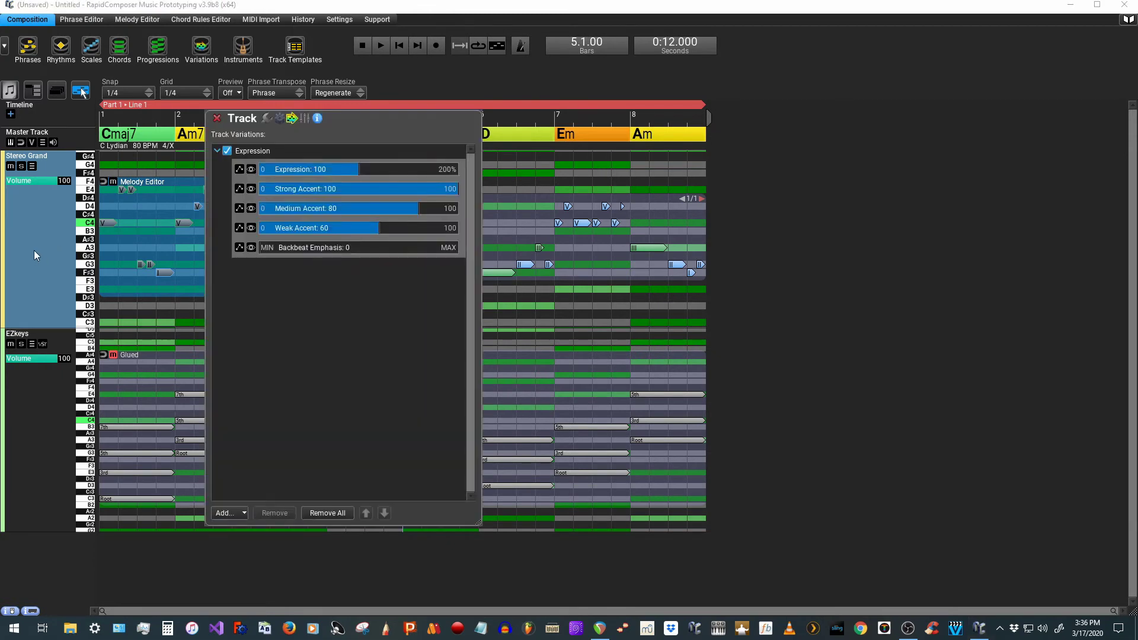
{"action": "left_click", "coordinate": [267, 119]}
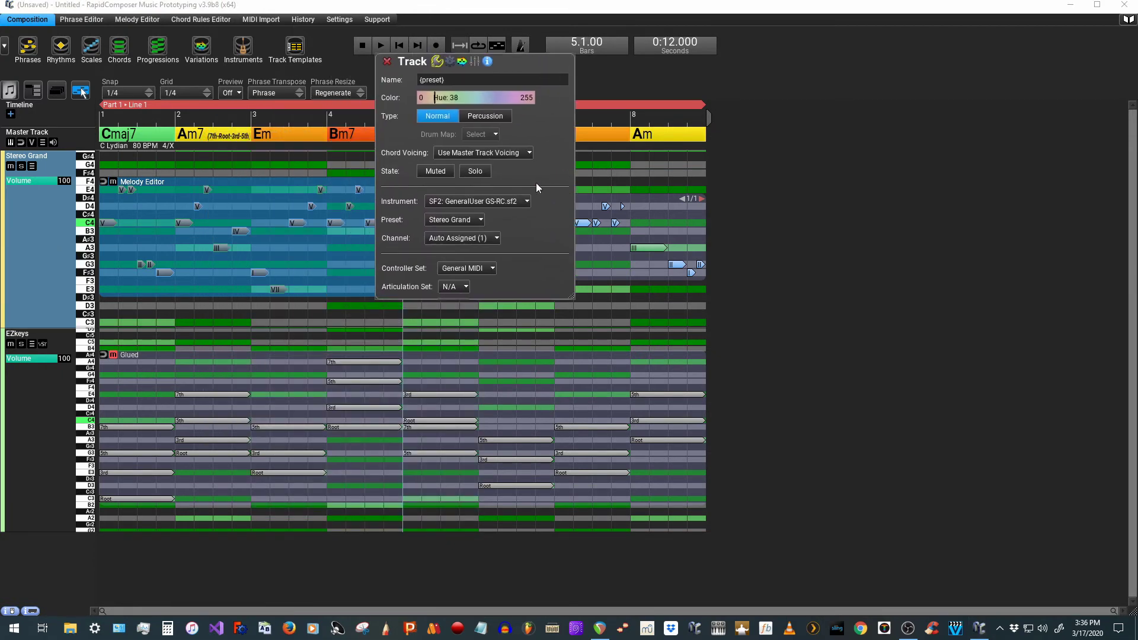
{"action": "left_click", "coordinate": [500, 201]}
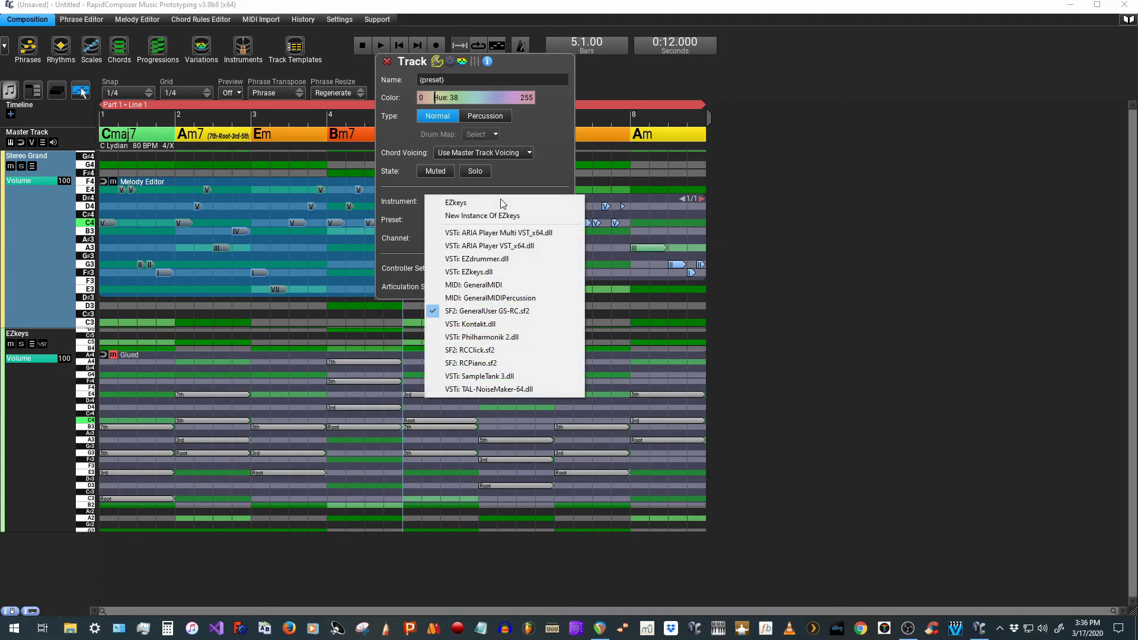
{"action": "left_click", "coordinate": [478, 323]}
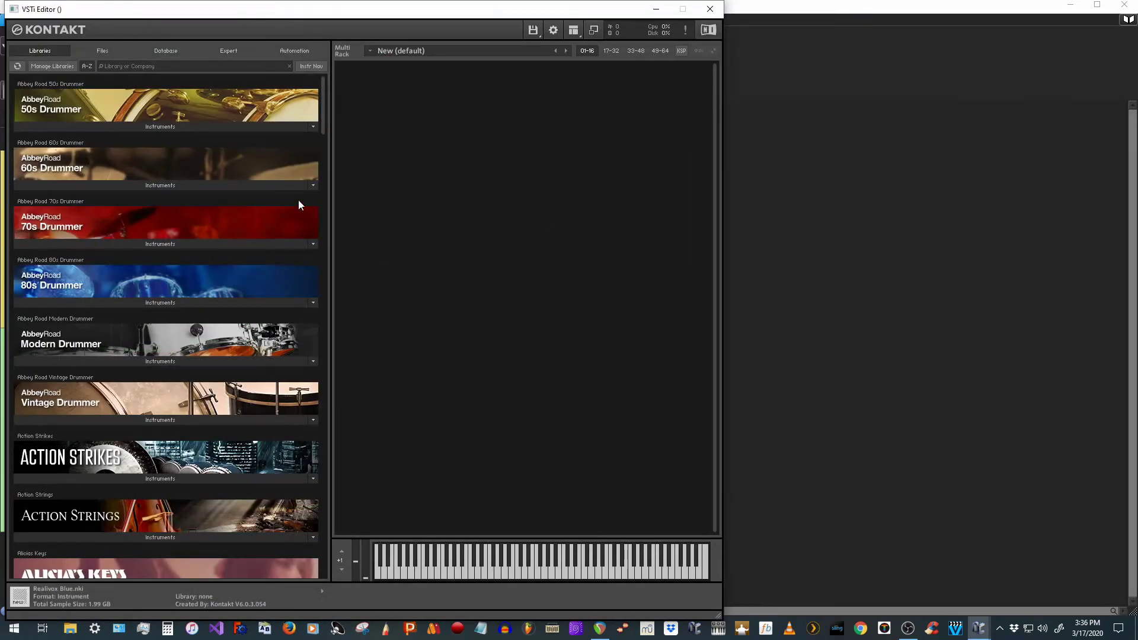
Load Violins - Modern from the Session Strings Pro 2 library into Kontakt and close its editor.
{"action": "left_click_drag", "start_coordinate": [325, 116], "coordinate": [353, 424]}
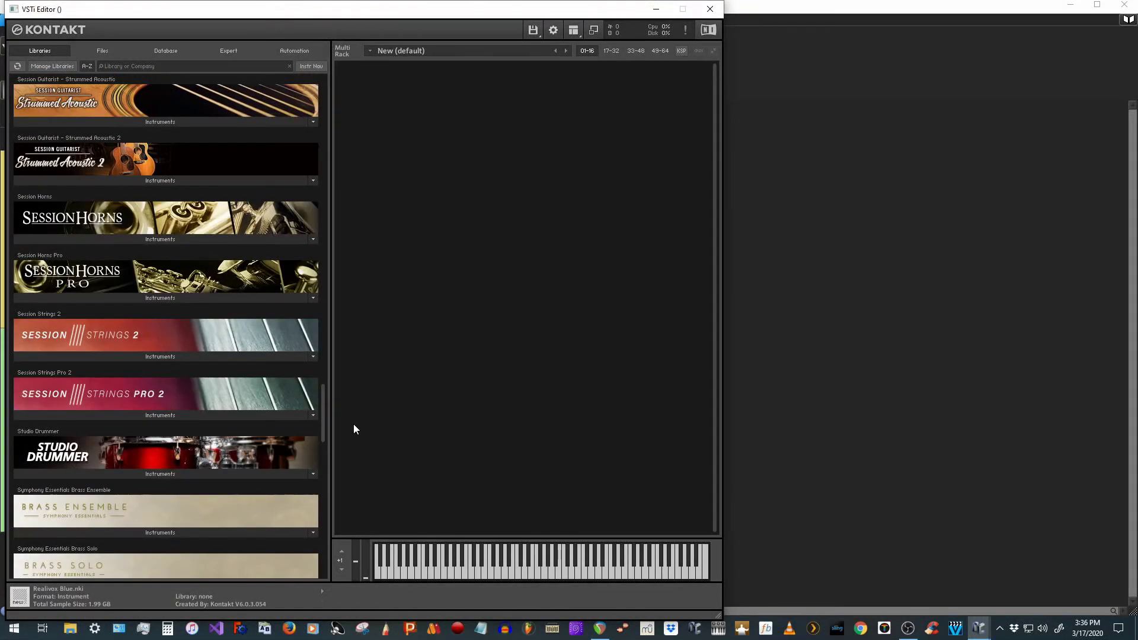
{"action": "left_click", "coordinate": [171, 416]}
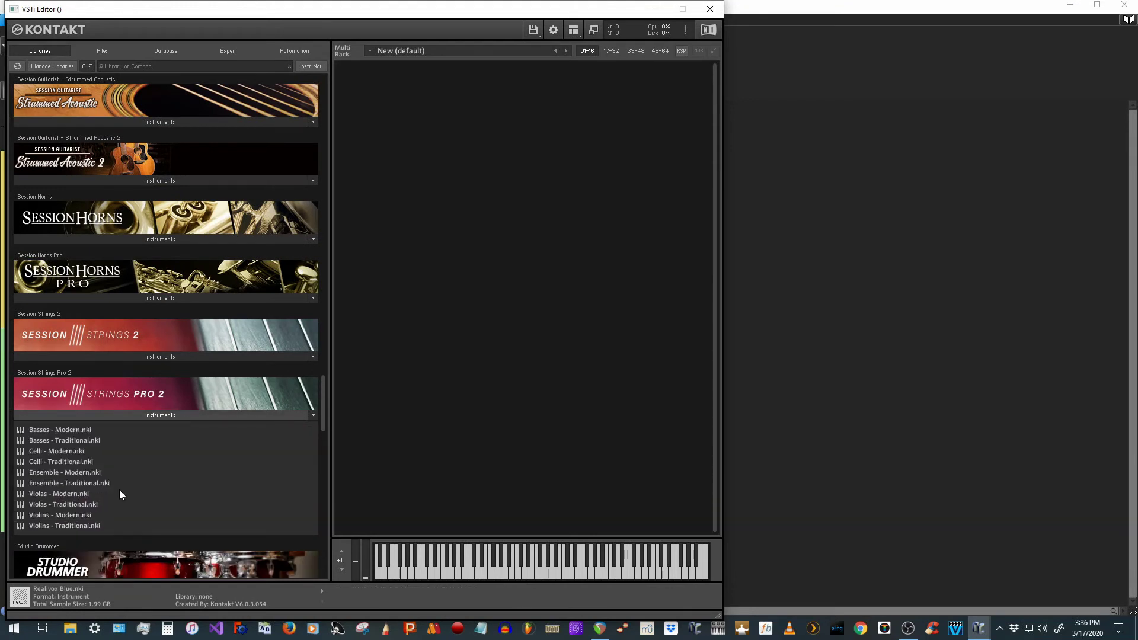
{"action": "left_click", "coordinate": [56, 514]}
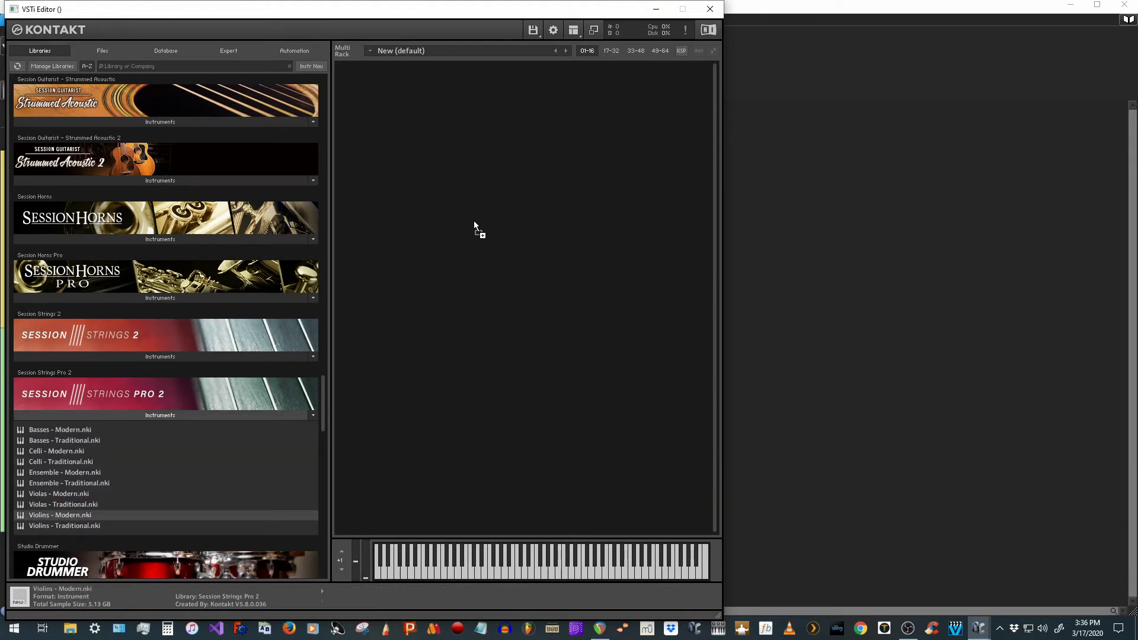
{"action": "left_click_drag", "start_coordinate": [474, 220], "coordinate": [477, 224]}
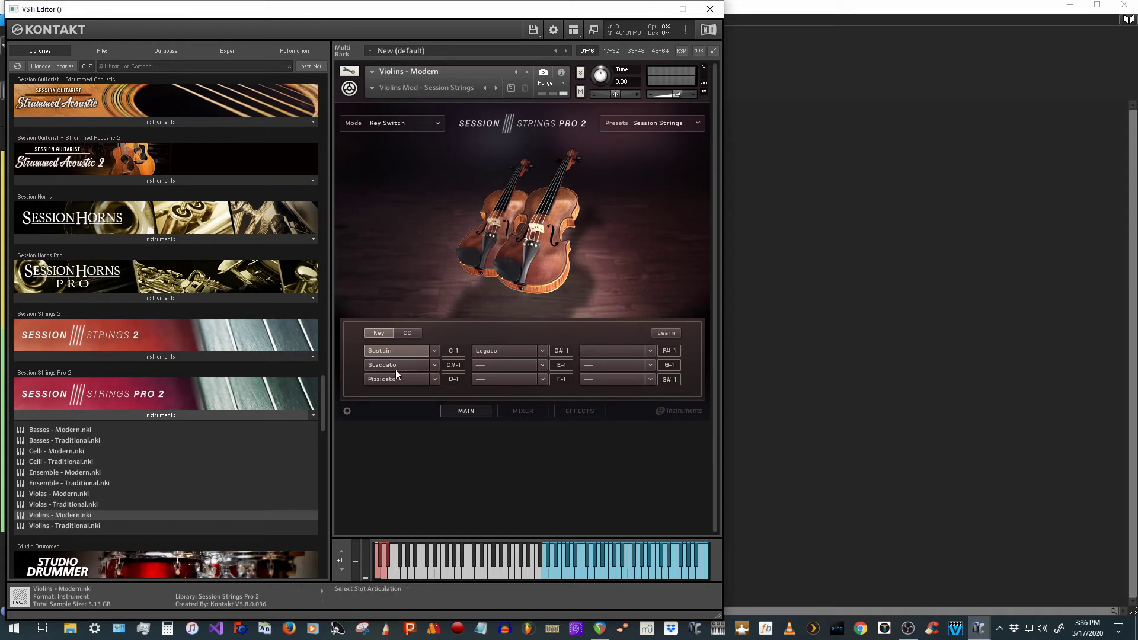
{"action": "left_click", "coordinate": [710, 9]}
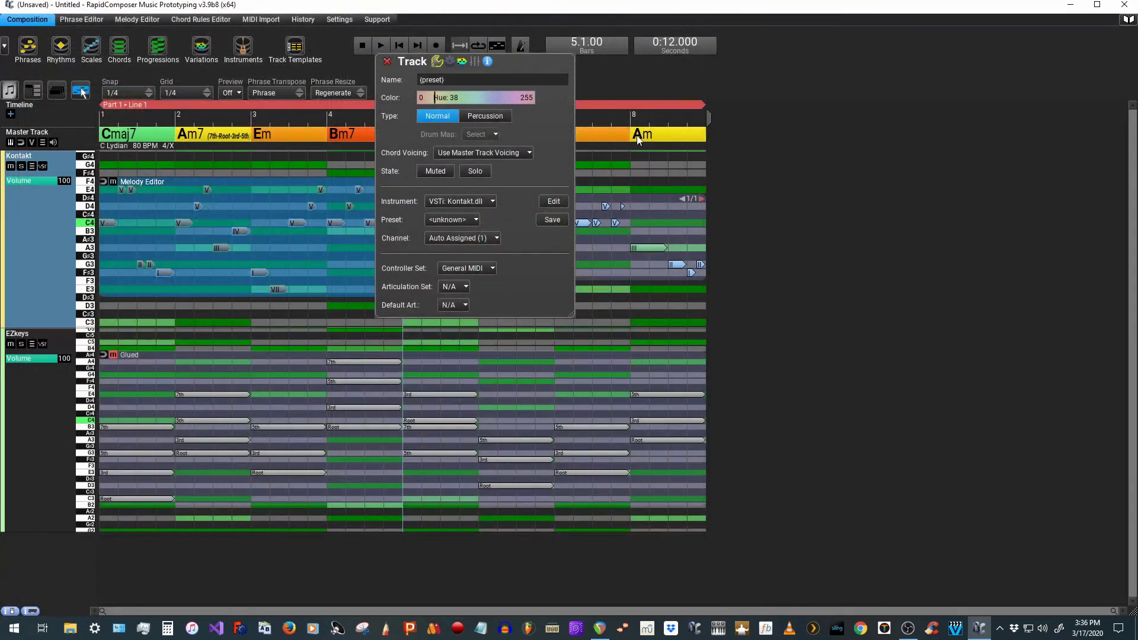
Play the composition, set the EZkeys piano's output volume to 7.0 dB and stop playback.
{"action": "left_click", "coordinate": [380, 45]}
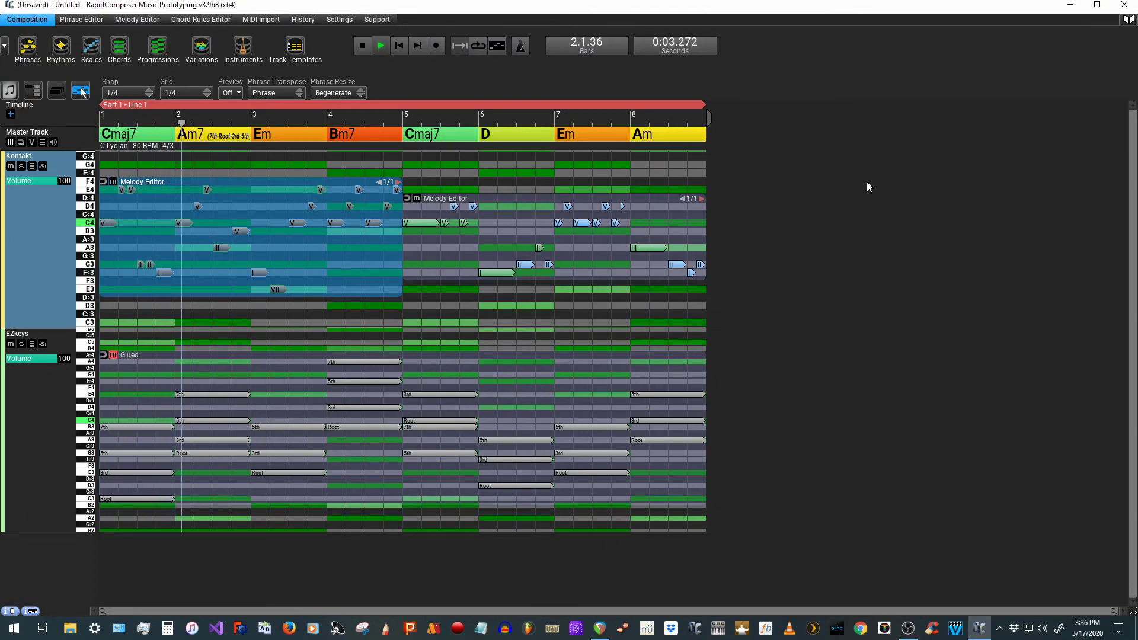
{"action": "double_click", "coordinate": [57, 407]}
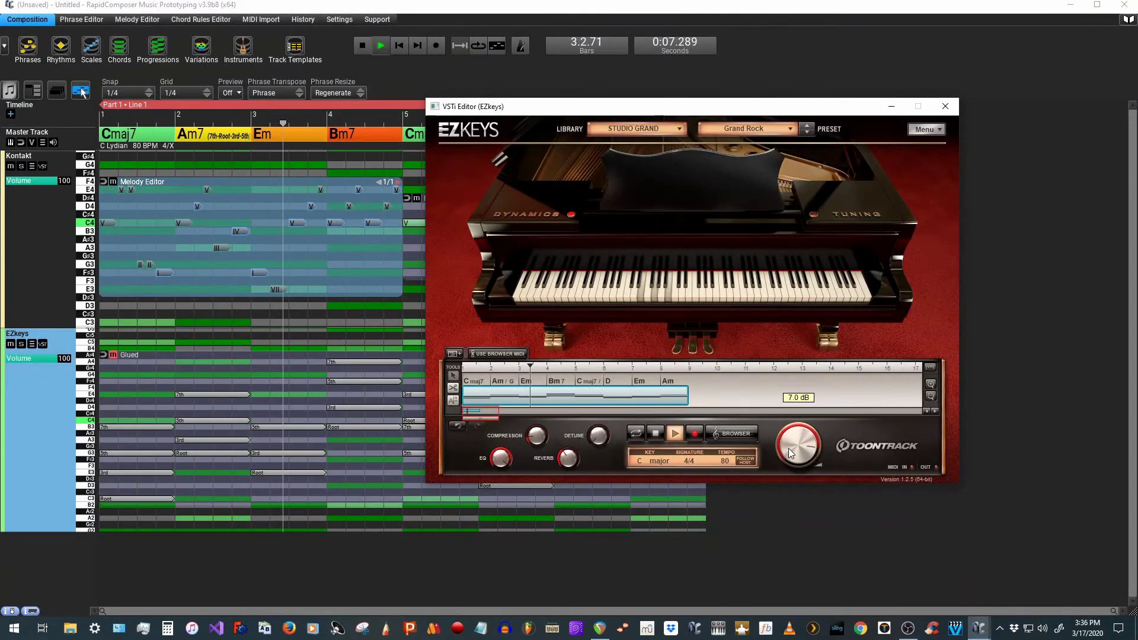
{"action": "left_click", "coordinate": [35, 240]}
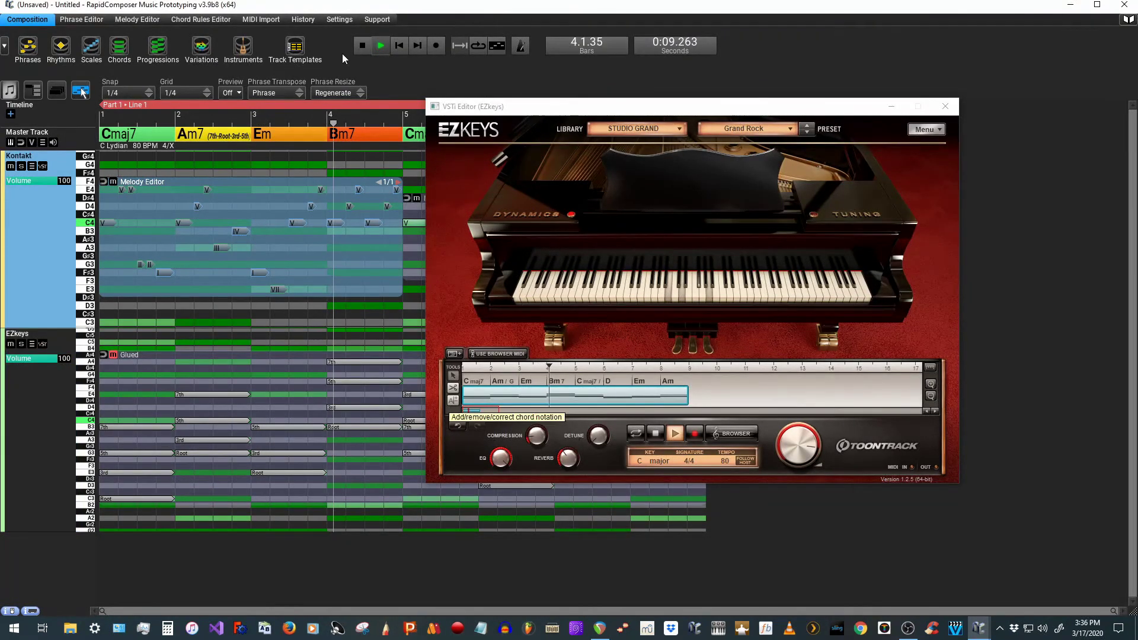
{"action": "left_click", "coordinate": [362, 46]}
{"action": "left_click", "coordinate": [944, 107]}
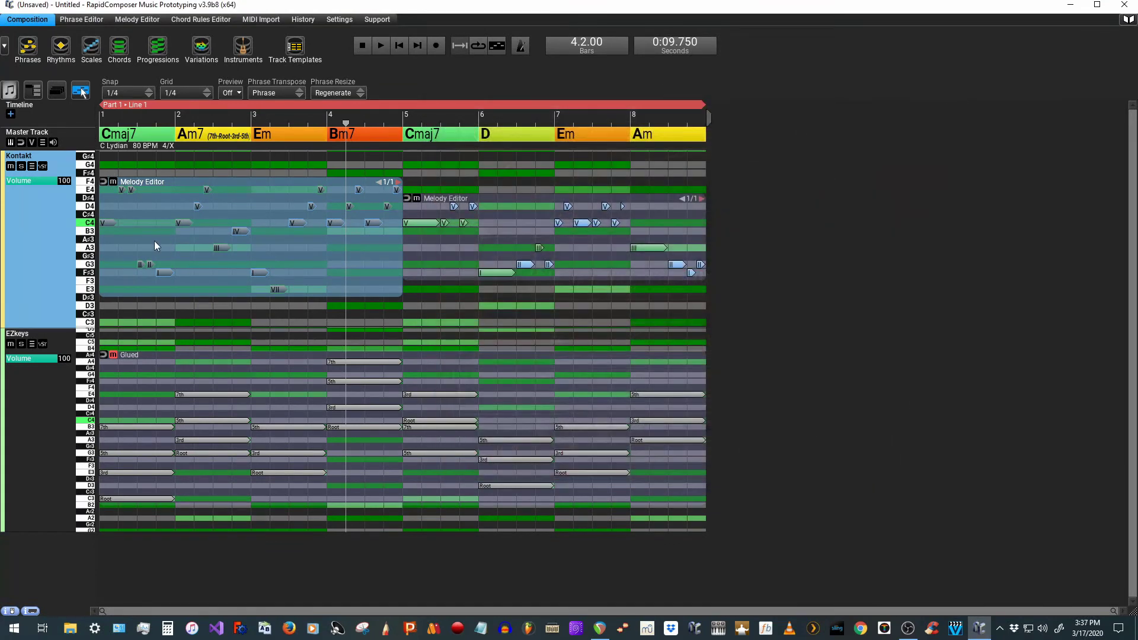
Add a Velocity variation to the Kontakt track and show its slider in the track header.
{"action": "double_click", "coordinate": [26, 245]}
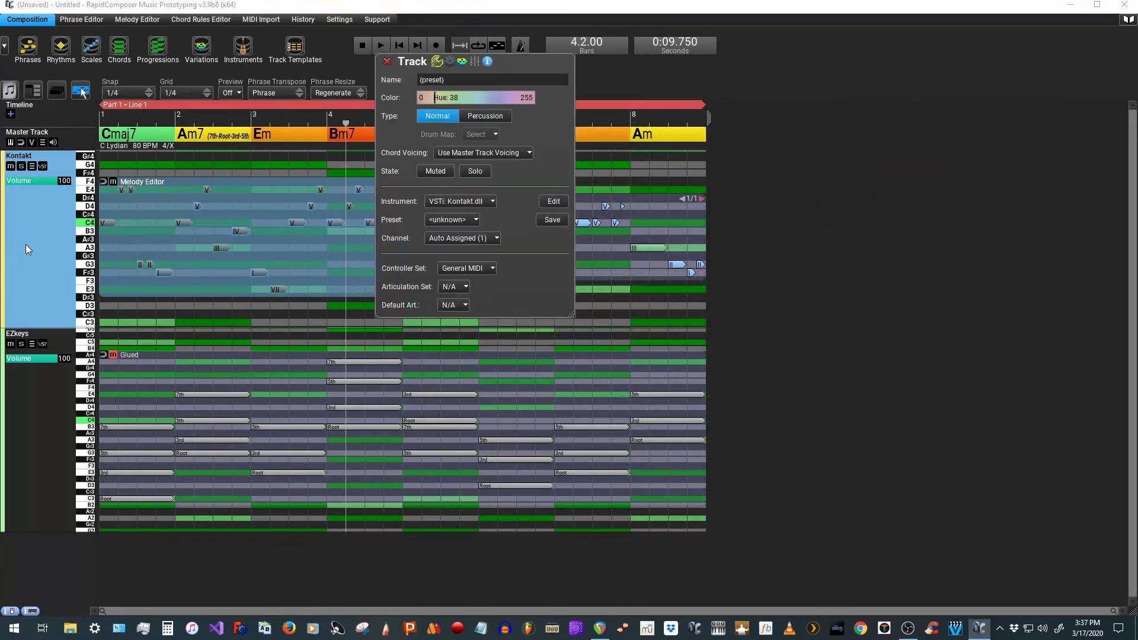
{"action": "left_click", "coordinate": [462, 61]}
{"action": "left_click", "coordinate": [413, 458]}
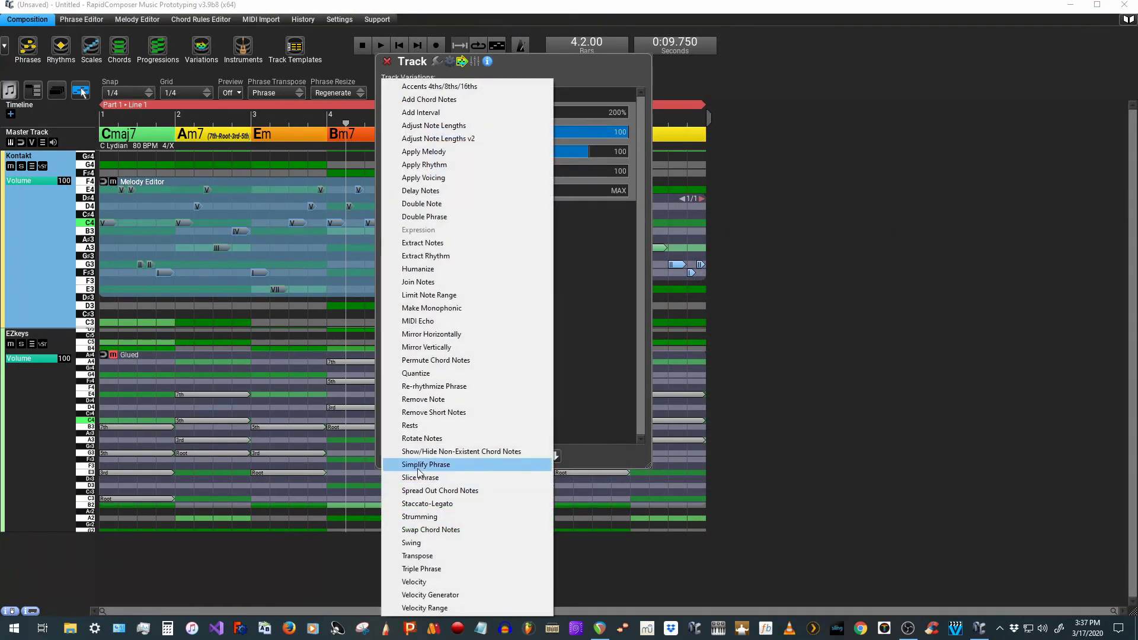
{"action": "left_click", "coordinate": [409, 582]}
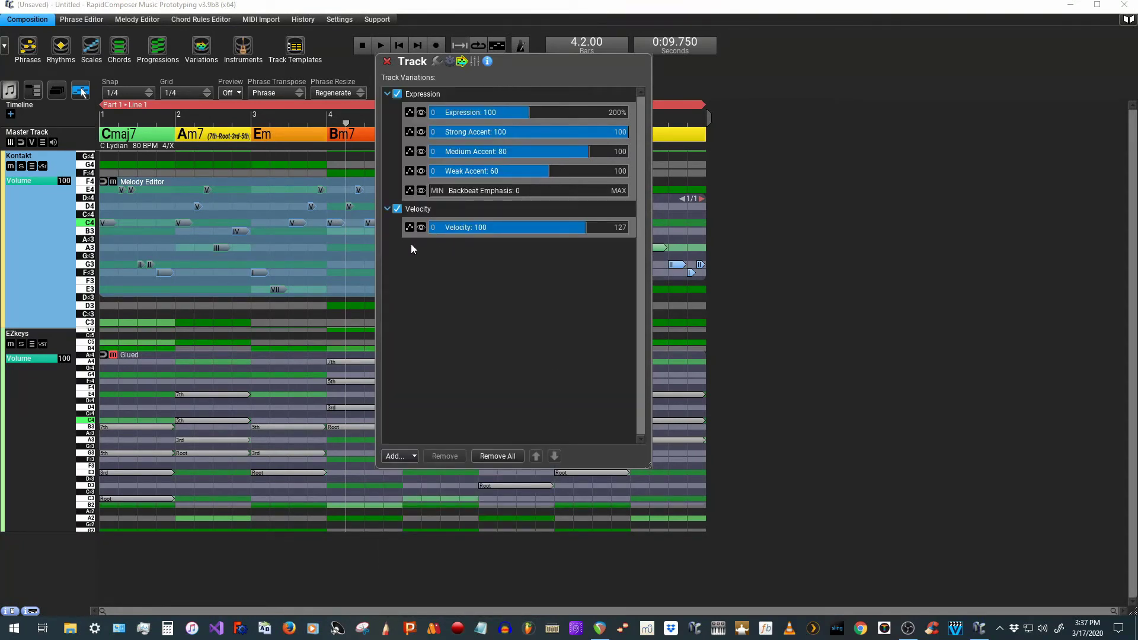
{"action": "left_click", "coordinate": [420, 227]}
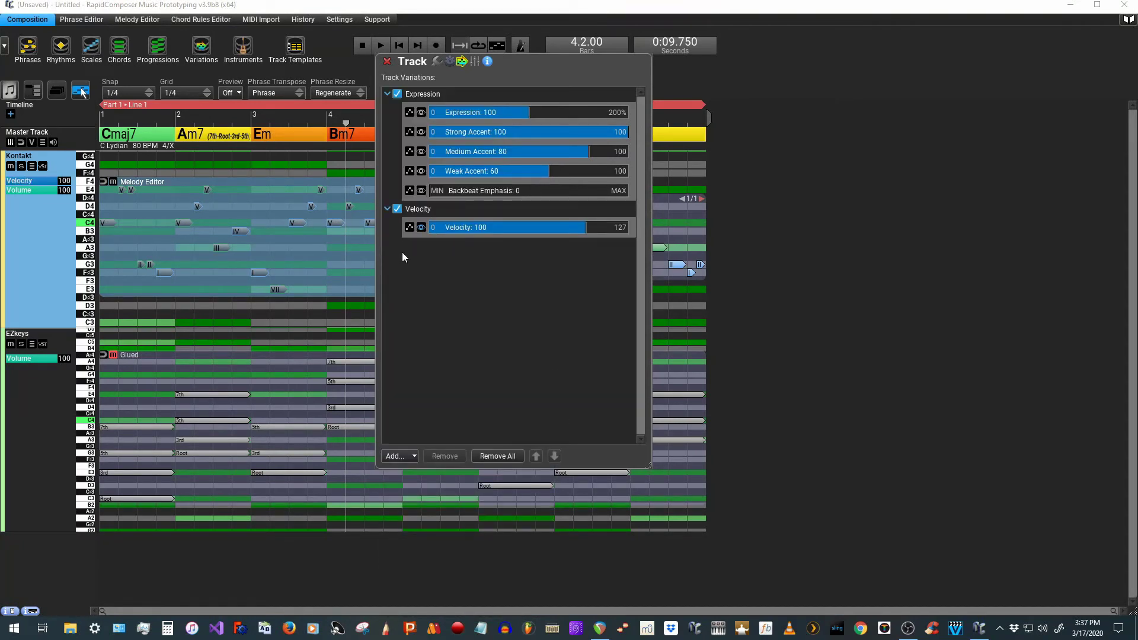
{"action": "left_click", "coordinate": [386, 61]}
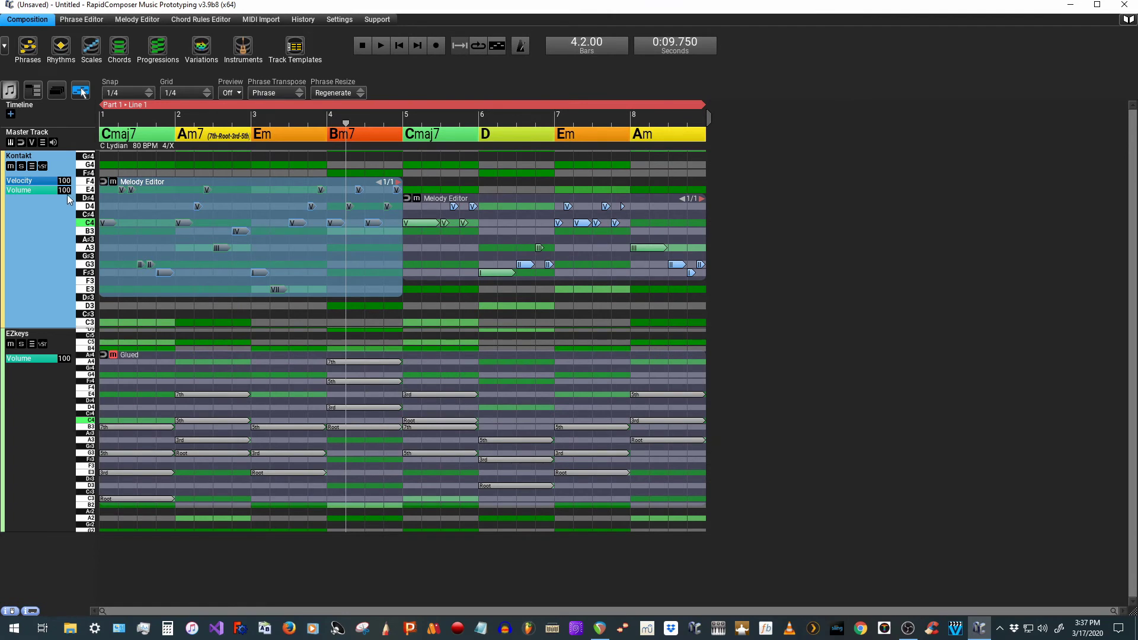
Set the Kontakt track's velocity to 116 and audition the composition from the start.
{"action": "left_click_drag", "start_coordinate": [57, 181], "coordinate": [66, 180]}
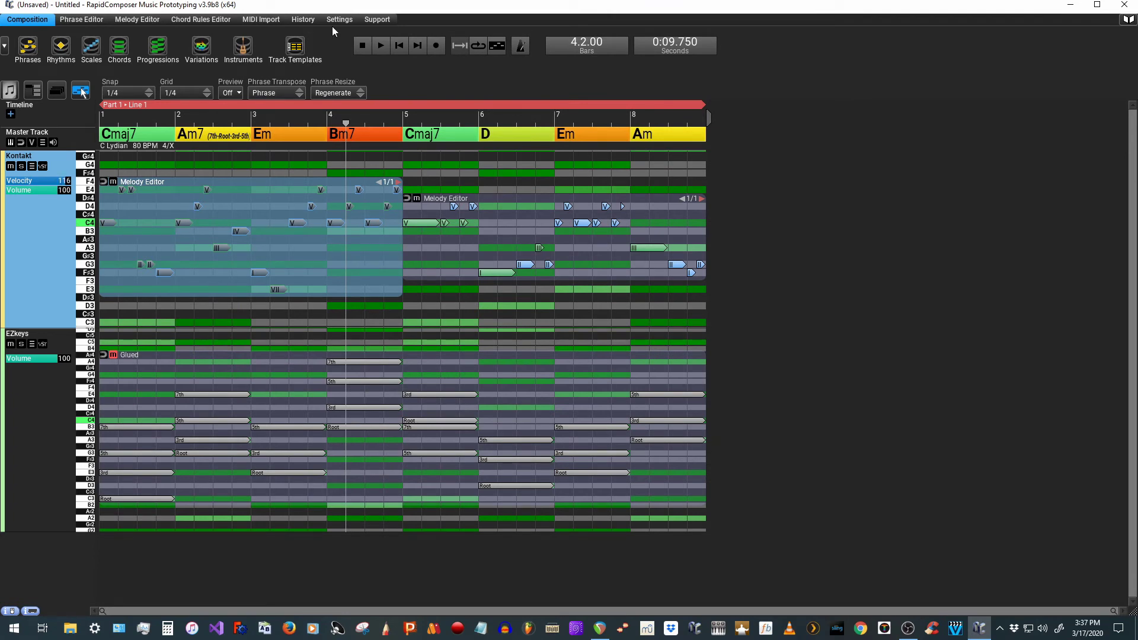
{"action": "left_click", "coordinate": [361, 45]}
{"action": "key", "text": "space"}
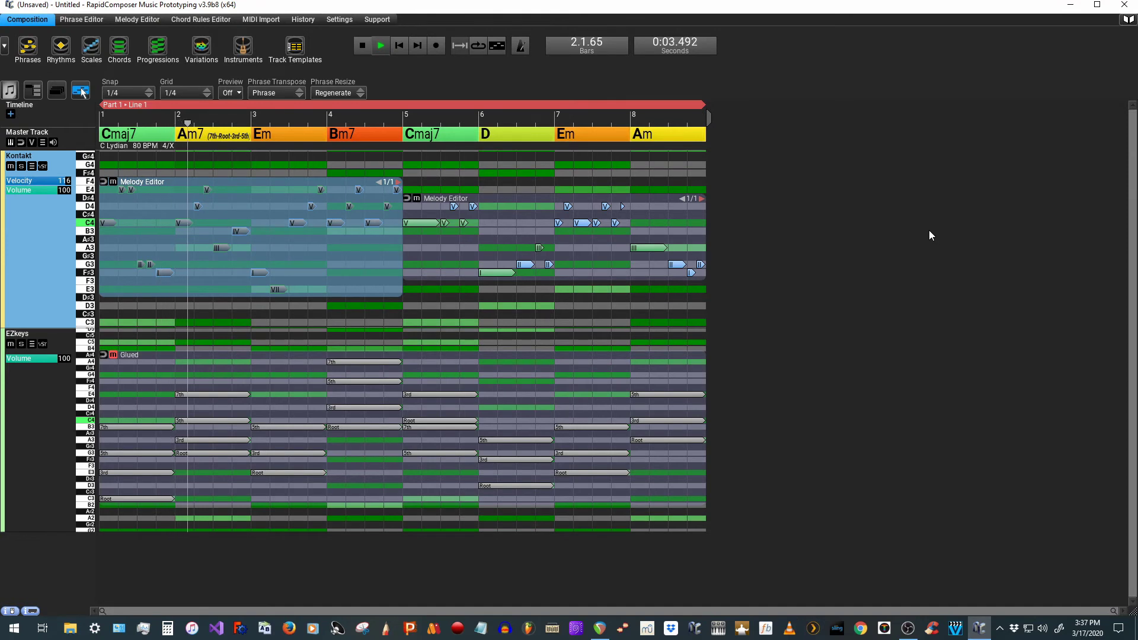
{"action": "left_click", "coordinate": [362, 46]}
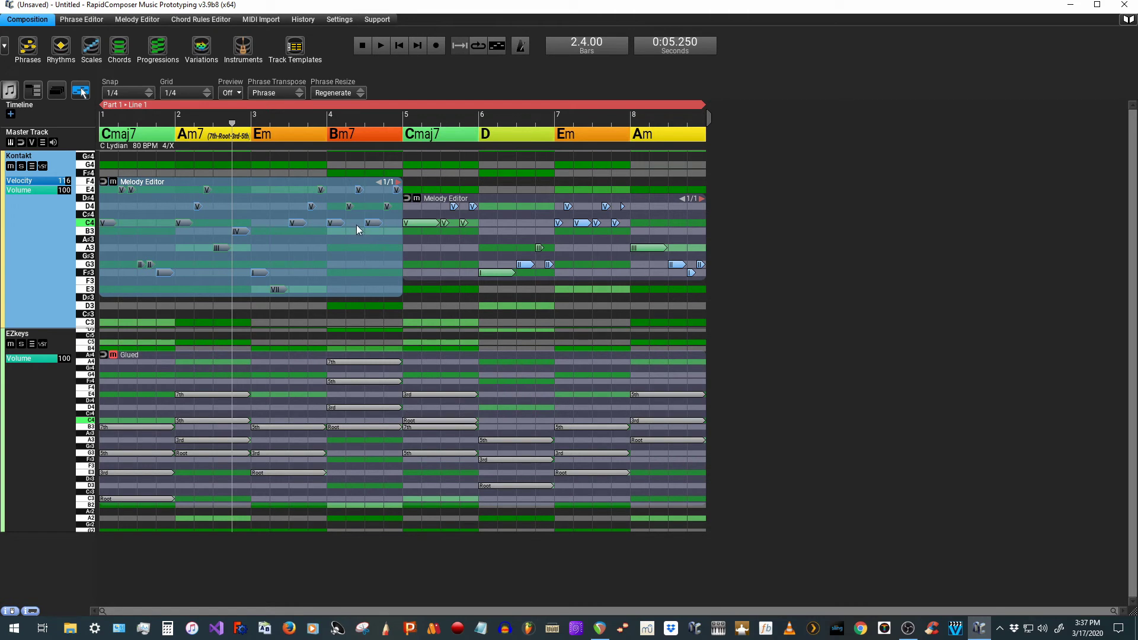
Review the Harmonize Melody settings for the first Melody Editor phrase and close them without harmonizing.
{"action": "left_click", "coordinate": [137, 225]}
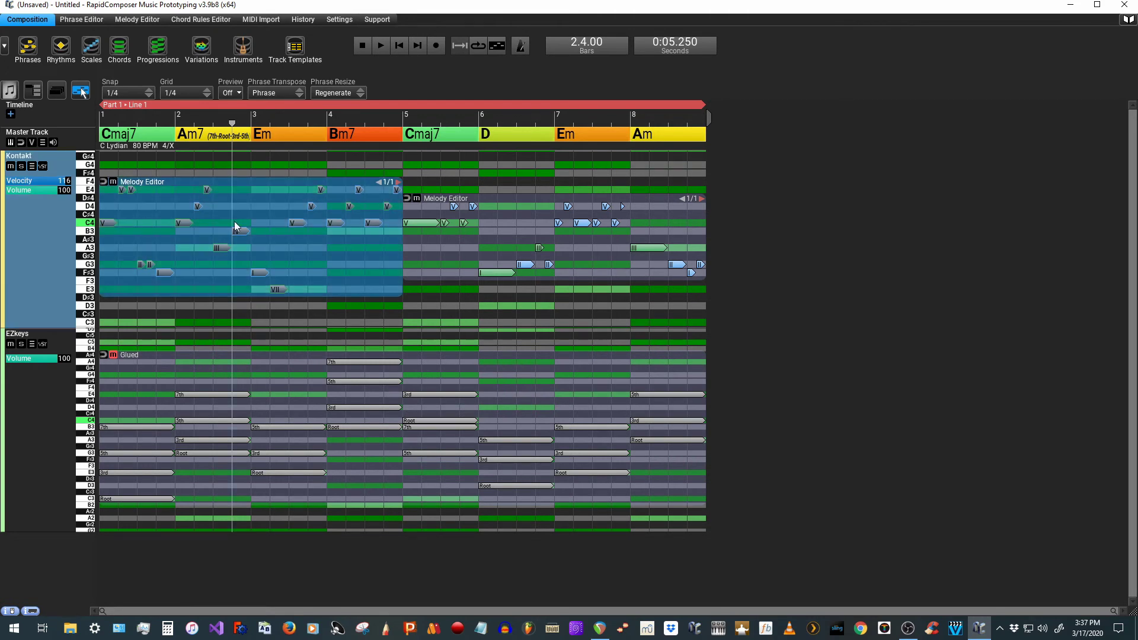
{"action": "right_click", "coordinate": [107, 225]}
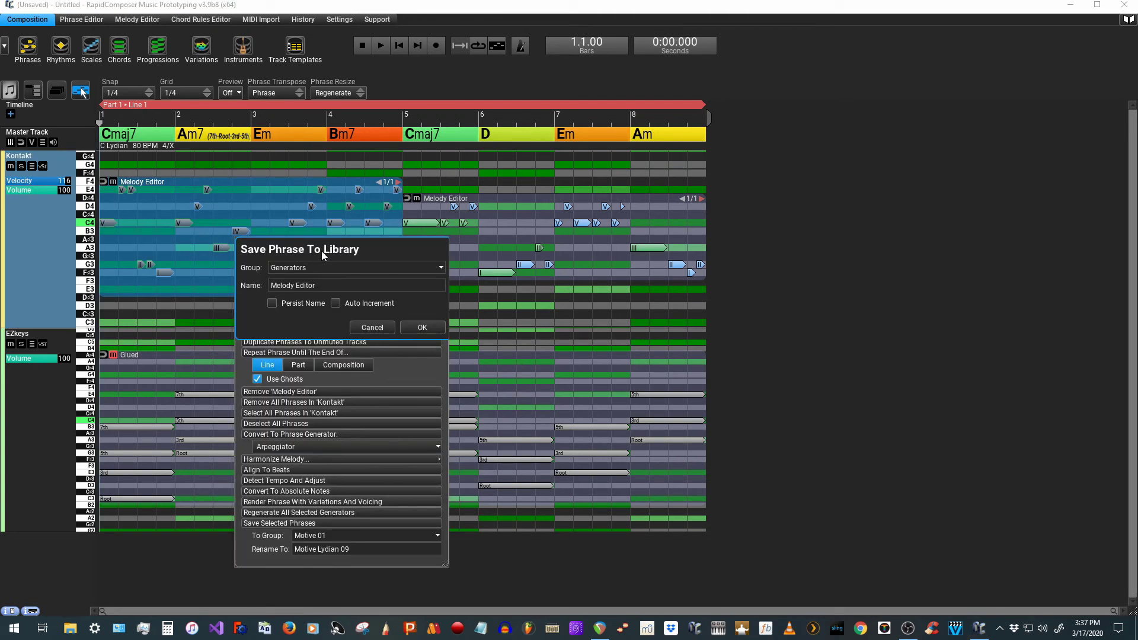
{"action": "left_click", "coordinate": [377, 325]}
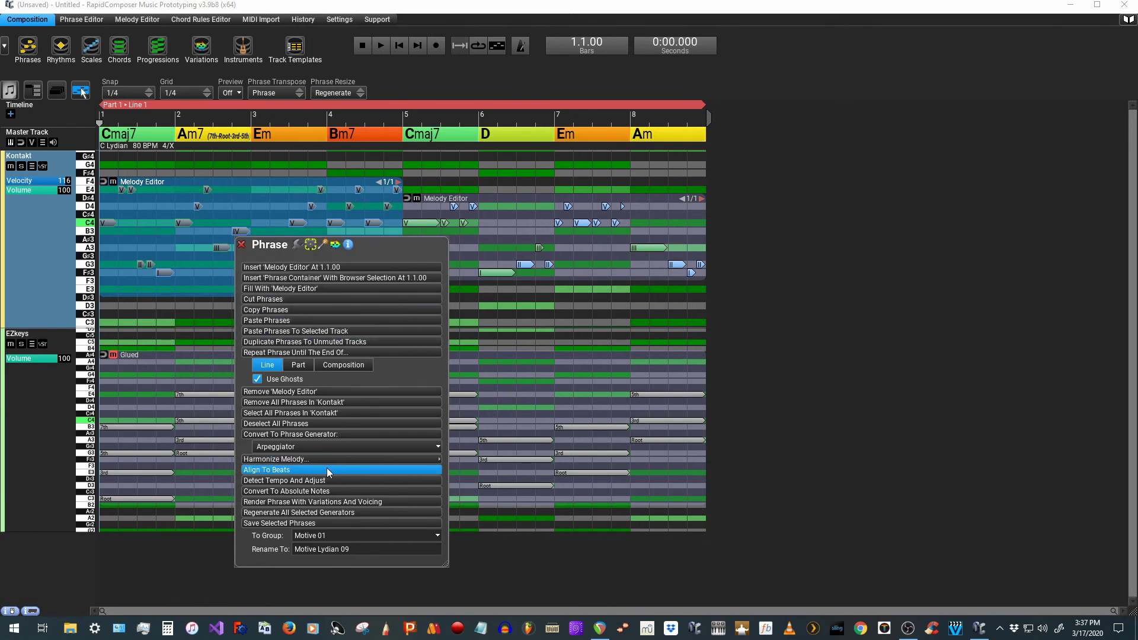
{"action": "left_click", "coordinate": [280, 459]}
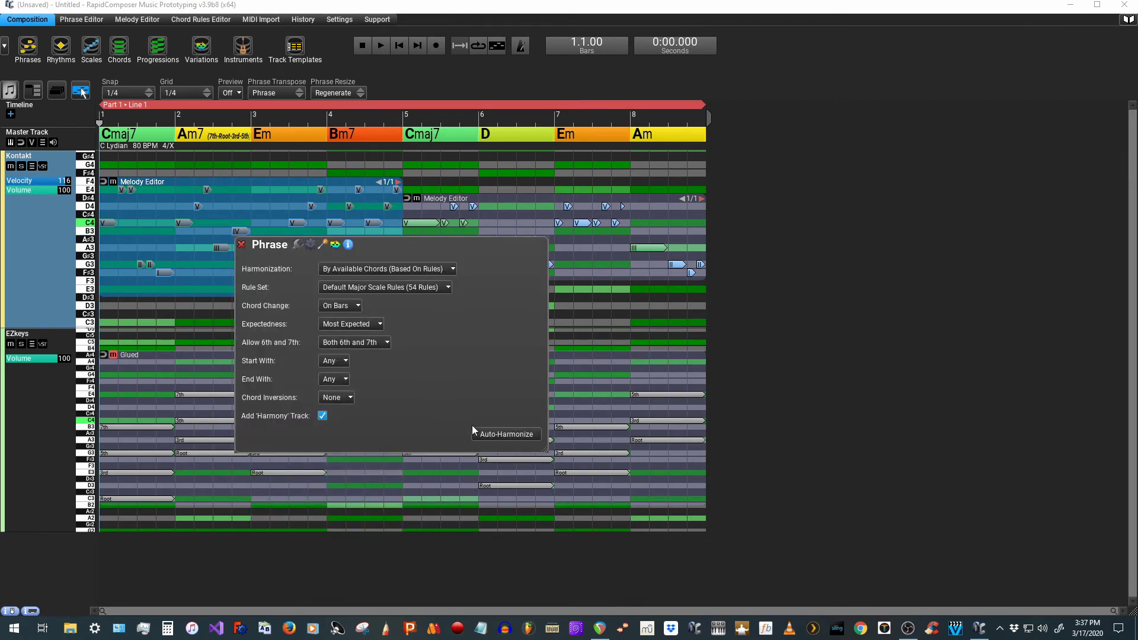
{"action": "left_click", "coordinate": [241, 244]}
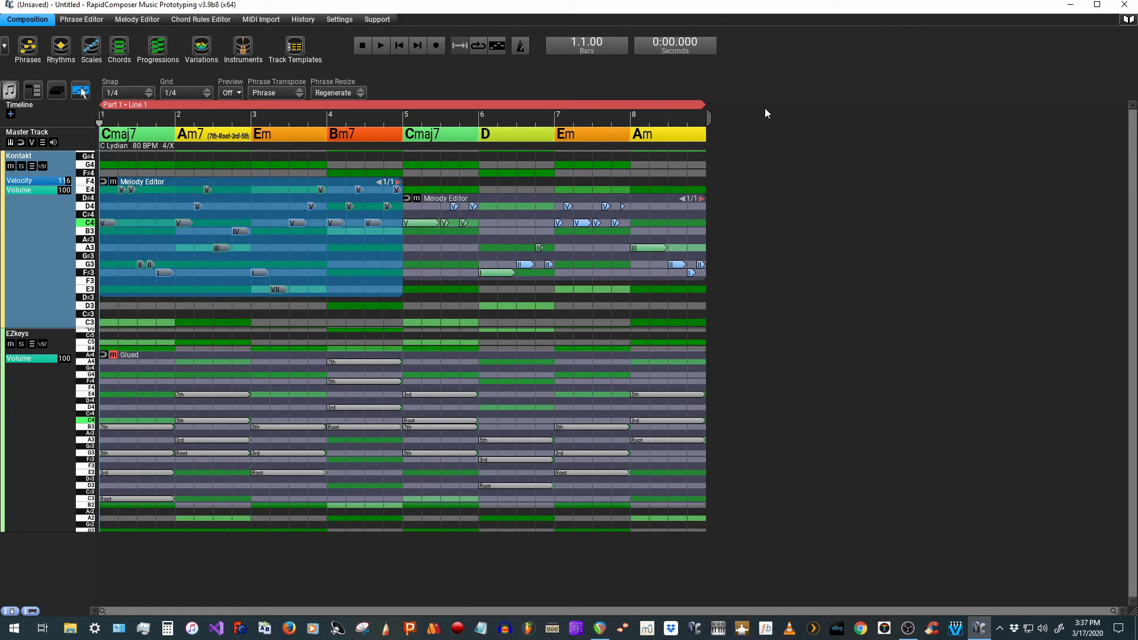
Try Am9 as the master track chord at bar 4 and close the Chord Selector.
{"action": "left_click", "coordinate": [342, 139]}
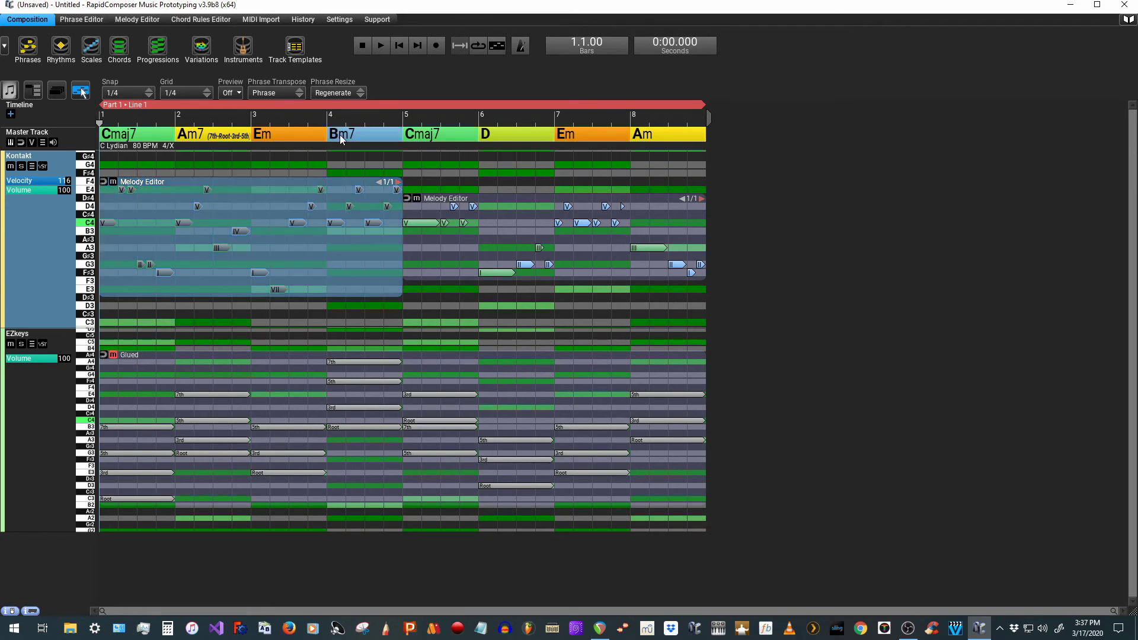
{"action": "mouse_move", "coordinate": [341, 139]}
{"action": "left_click", "coordinate": [336, 113]}
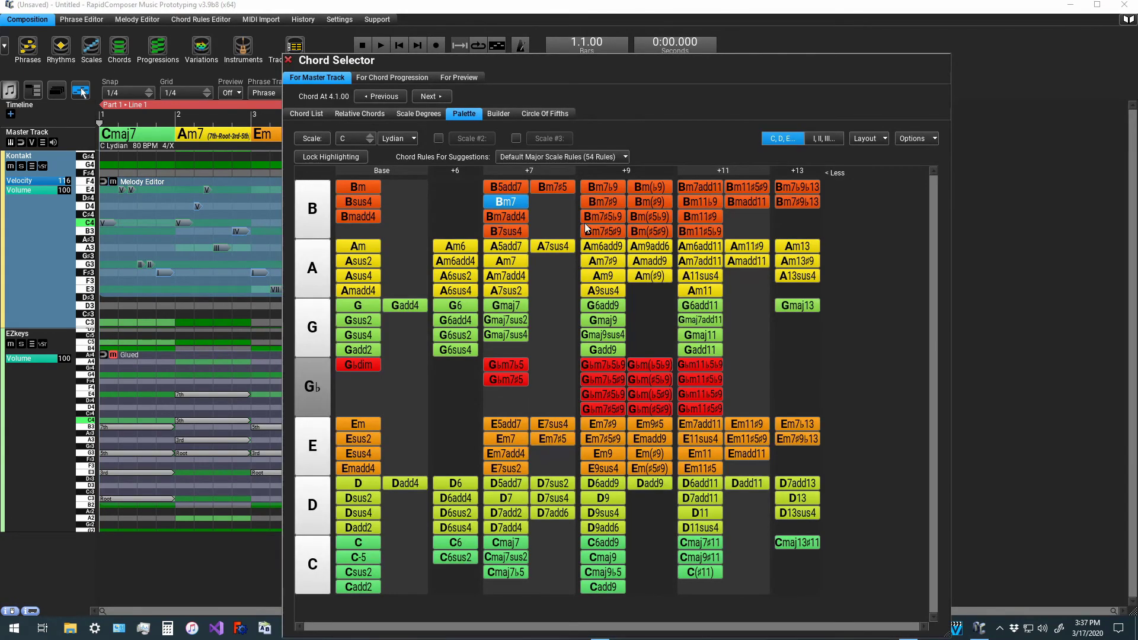
{"action": "left_click", "coordinate": [602, 276]}
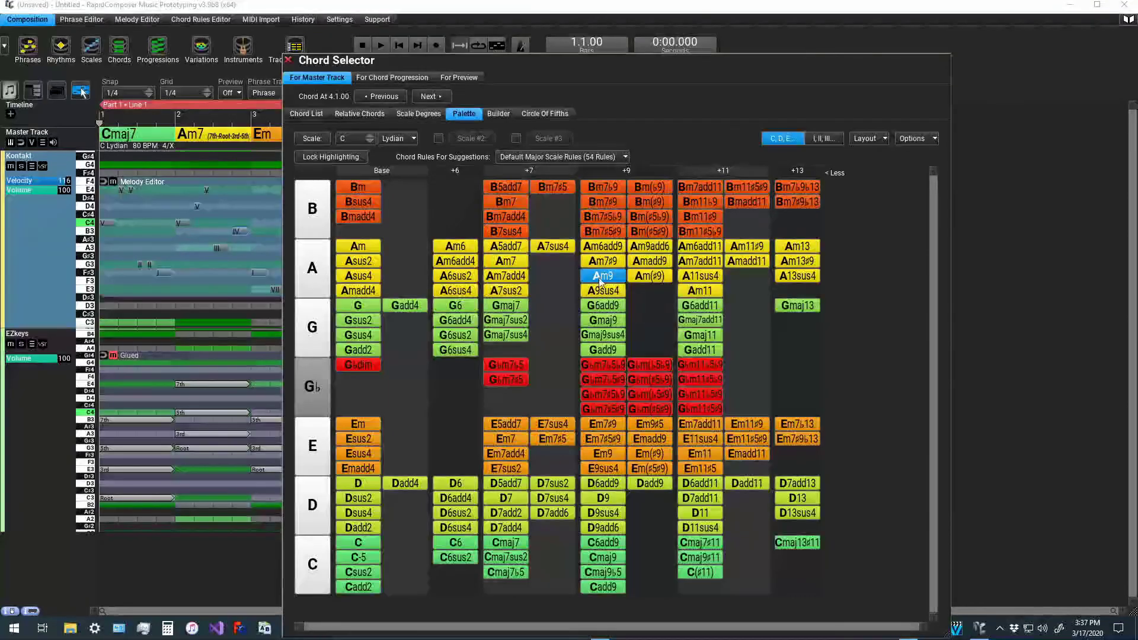
{"action": "left_click", "coordinate": [290, 60]}
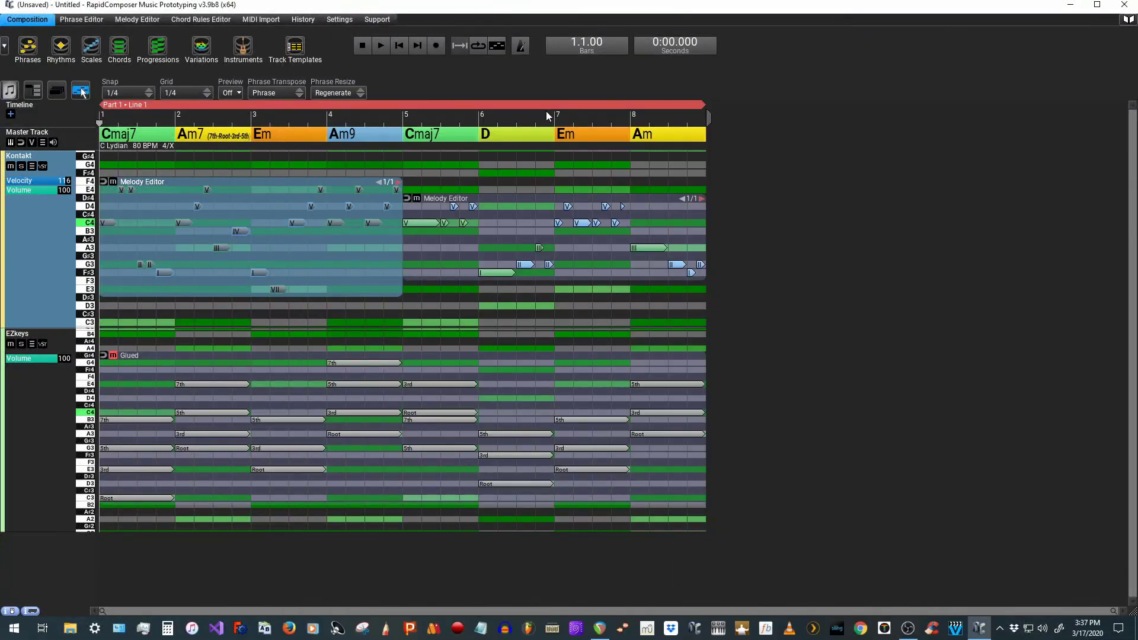
Try other chords from the Chord Selector palette at bar 4, including Asus2 and Am, and settle on Gsus2.
{"action": "left_click", "coordinate": [374, 228]}
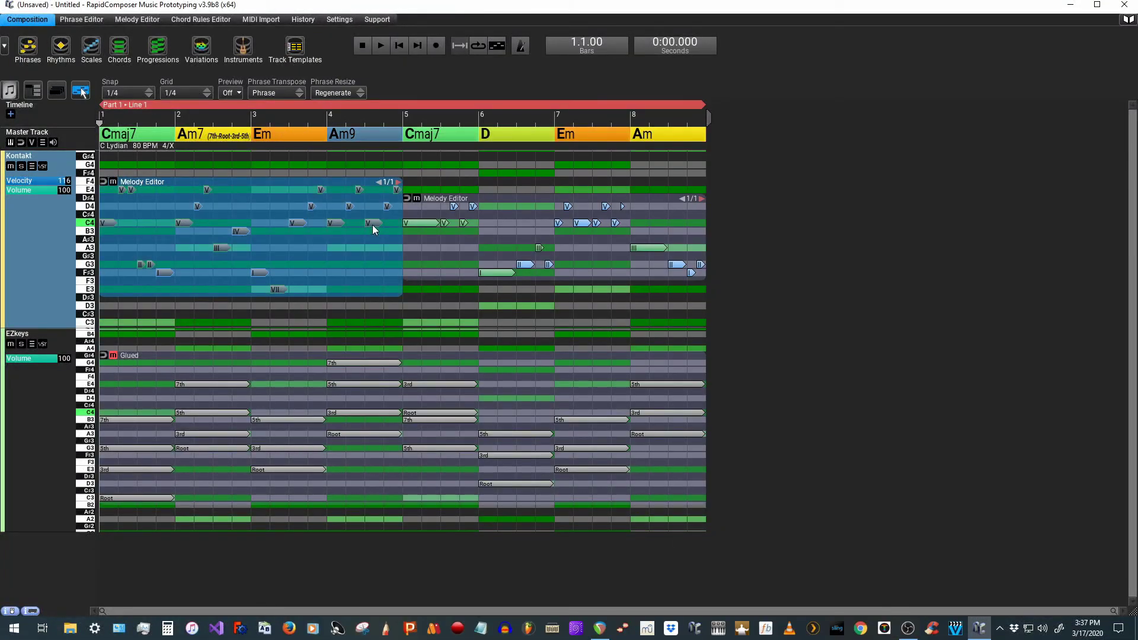
{"action": "left_click", "coordinate": [351, 134]}
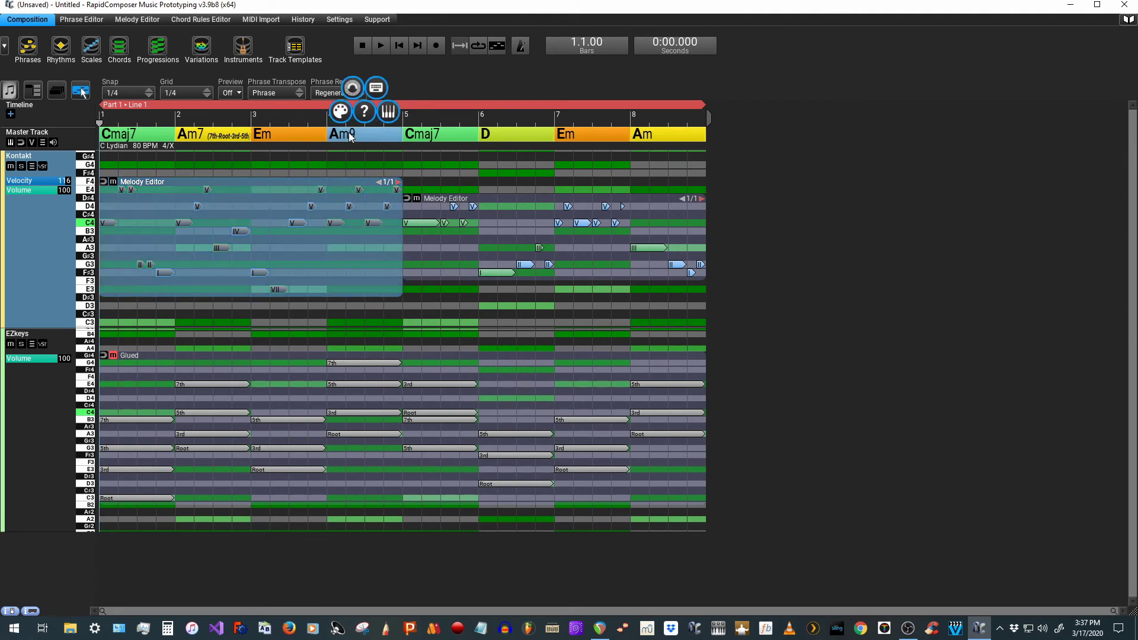
{"action": "left_click", "coordinate": [340, 111]}
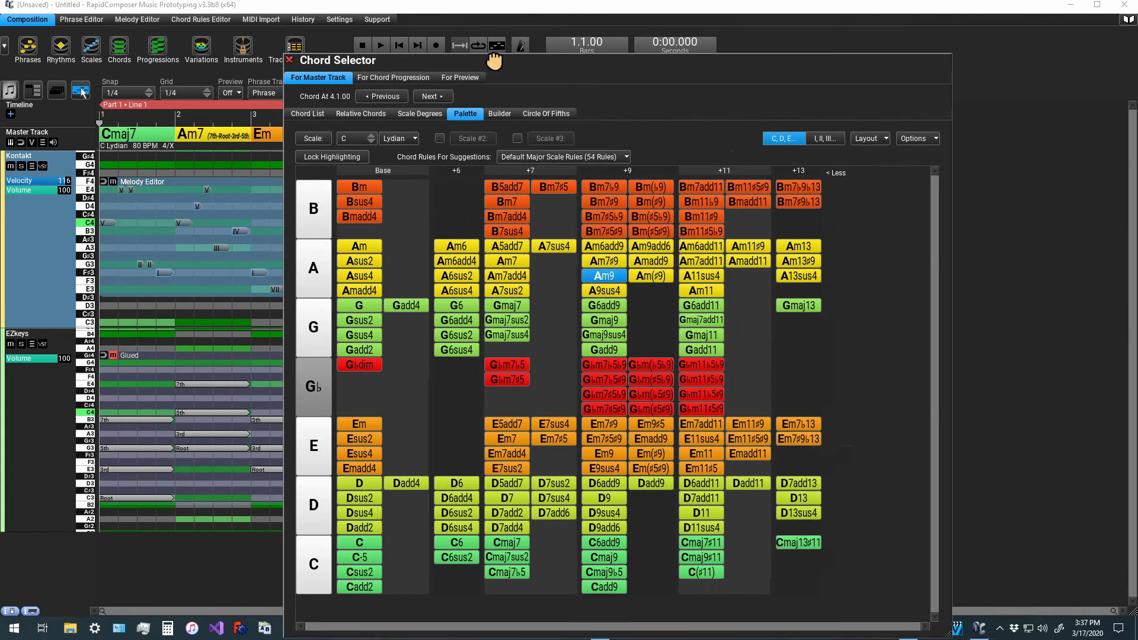
{"action": "left_click_drag", "start_coordinate": [494, 59], "coordinate": [783, 44]}
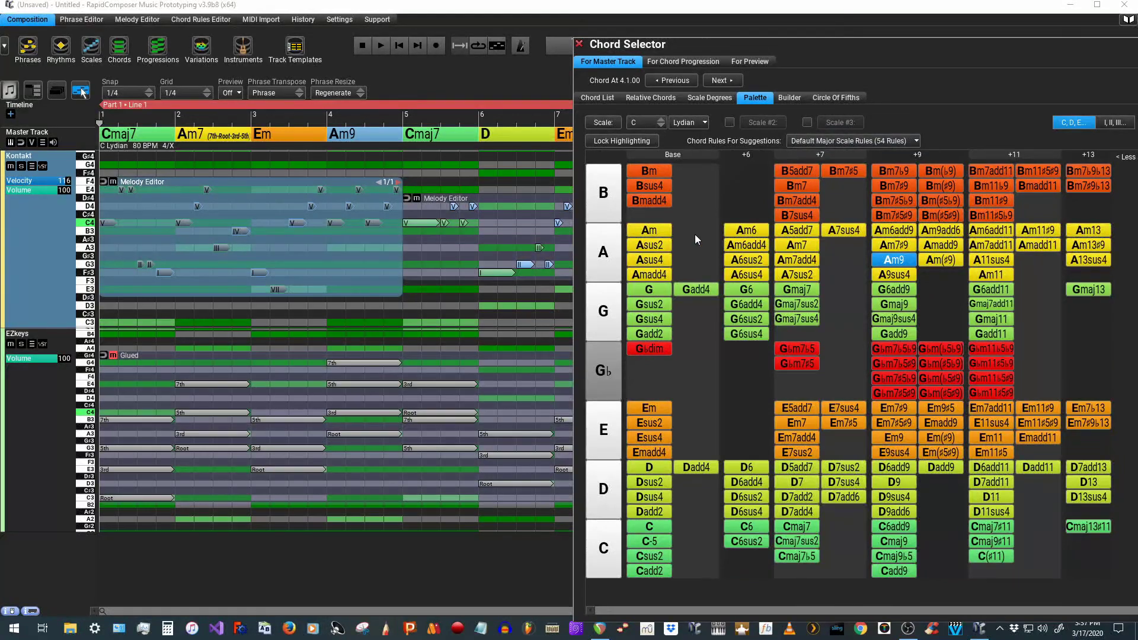
{"action": "left_click", "coordinate": [657, 171]}
{"action": "left_click", "coordinate": [667, 187]}
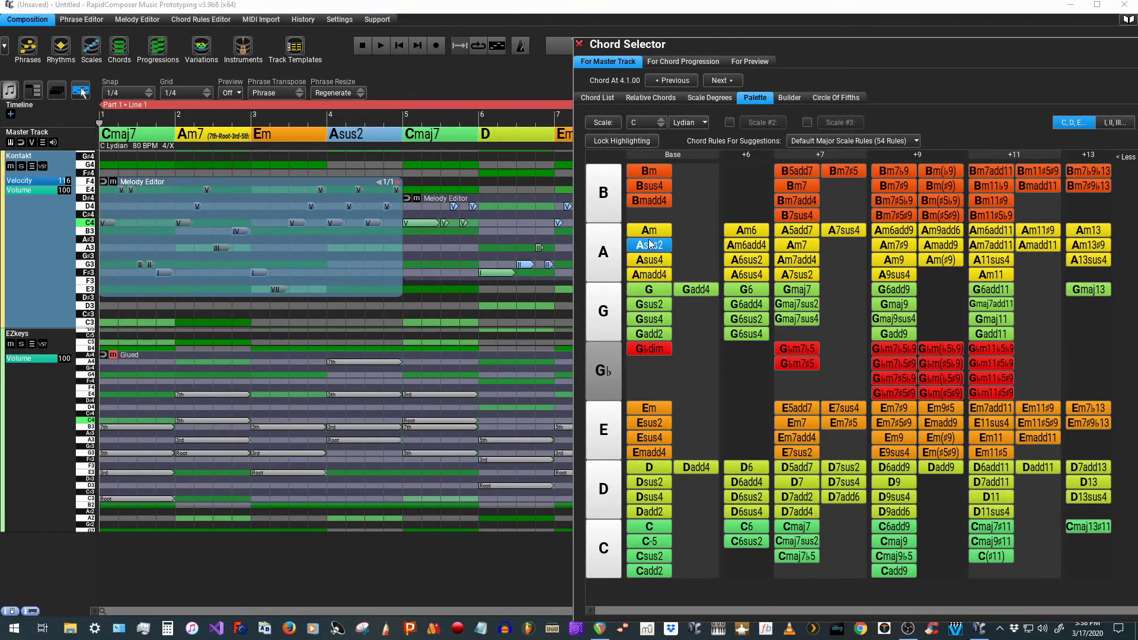
{"action": "left_click", "coordinate": [653, 231]}
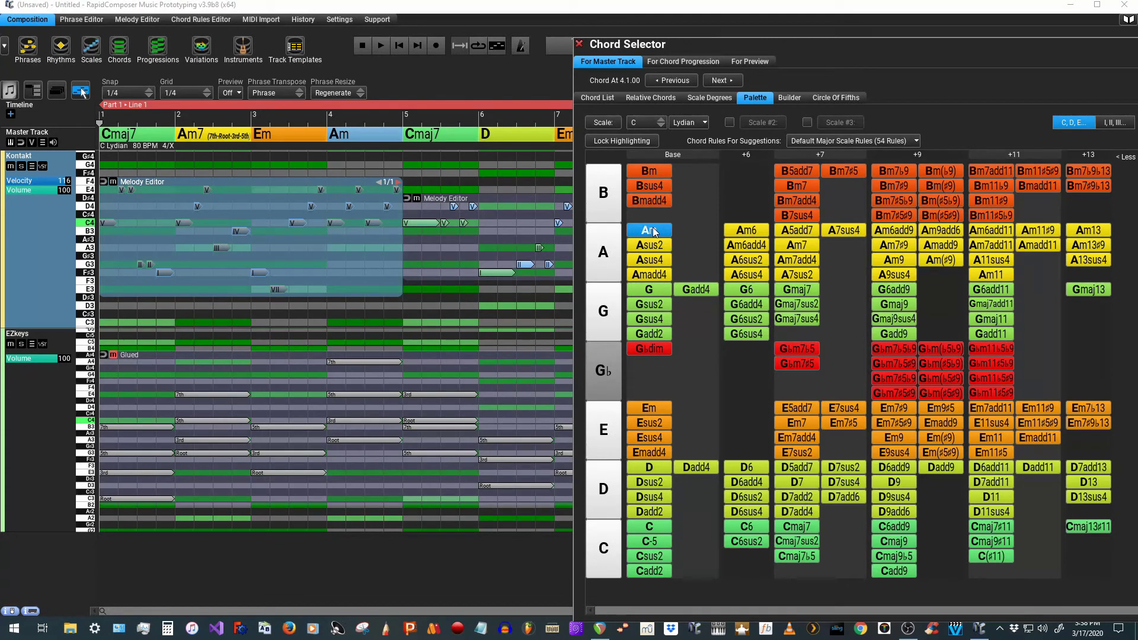
{"action": "left_click", "coordinate": [662, 308]}
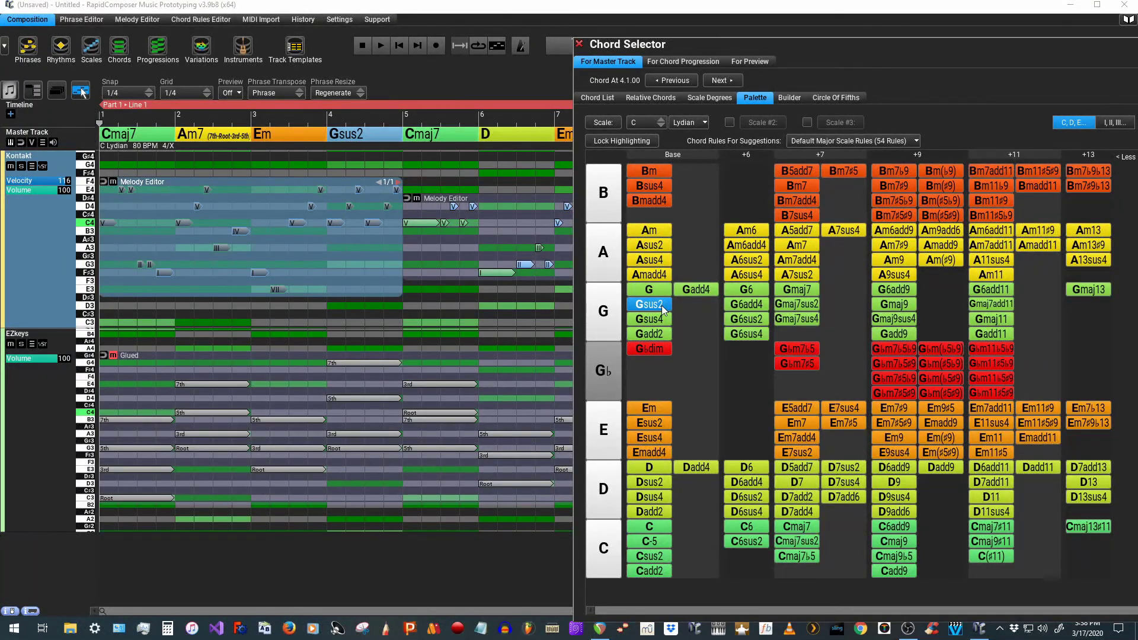
{"action": "left_click", "coordinate": [579, 44]}
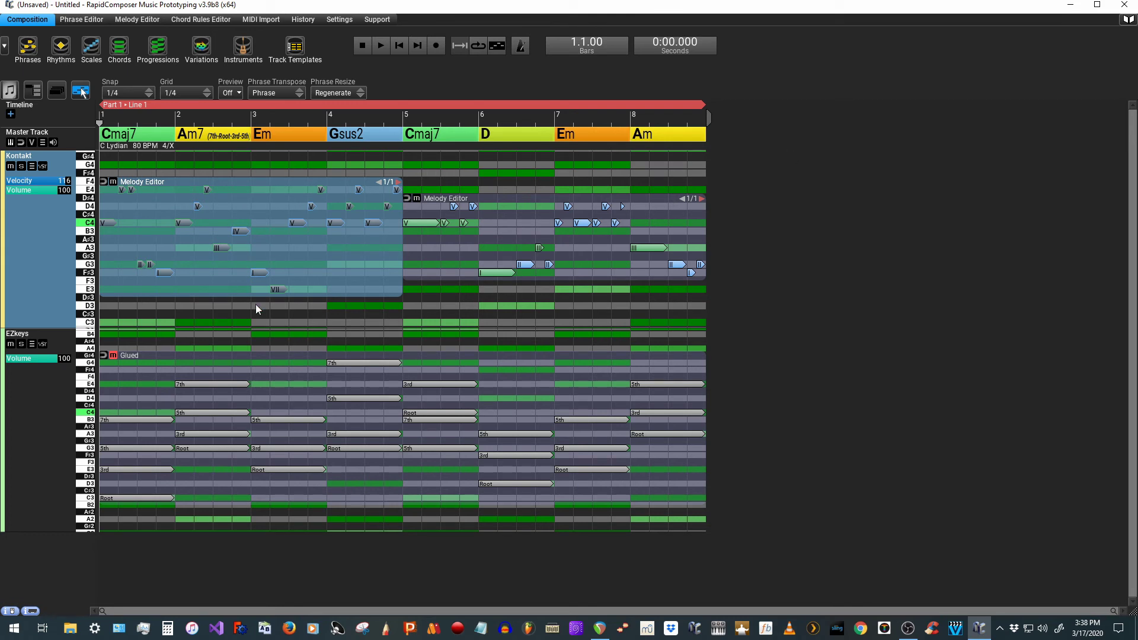
Bring up the EZkeys track's instrument editor and list the Verse variations of The Union 68 BPM in Power Ballads, Straight 4/4.
{"action": "left_click", "coordinate": [31, 449]}
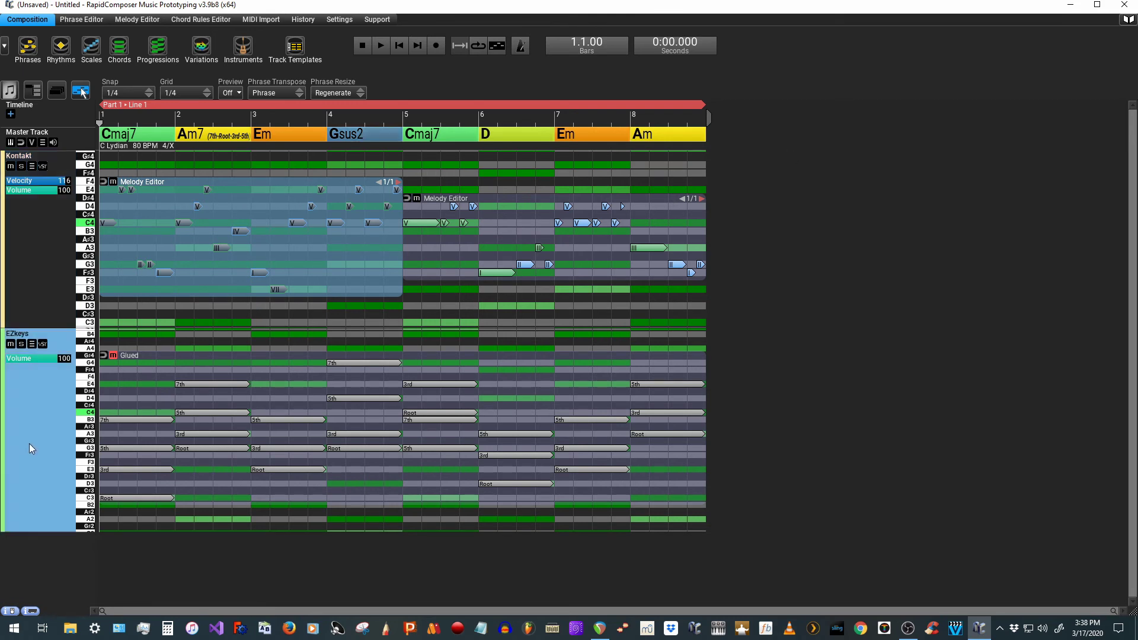
{"action": "left_click", "coordinate": [43, 345]}
{"action": "left_click", "coordinate": [489, 353]}
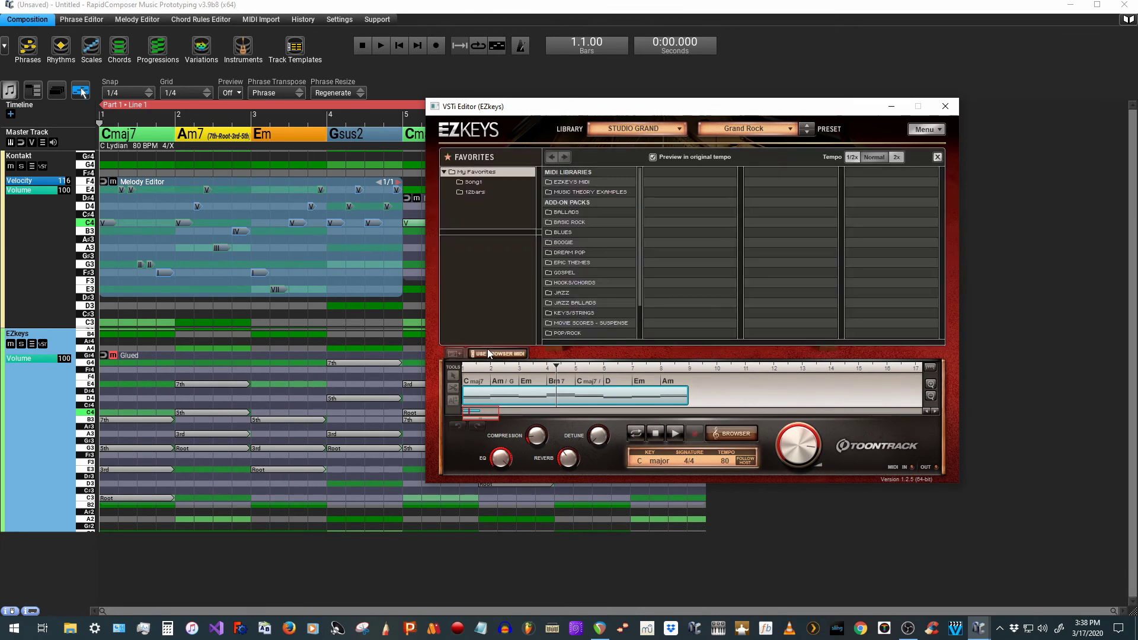
{"action": "scroll", "coordinate": [609, 289], "scroll_direction": "down", "scroll_amount": 2}
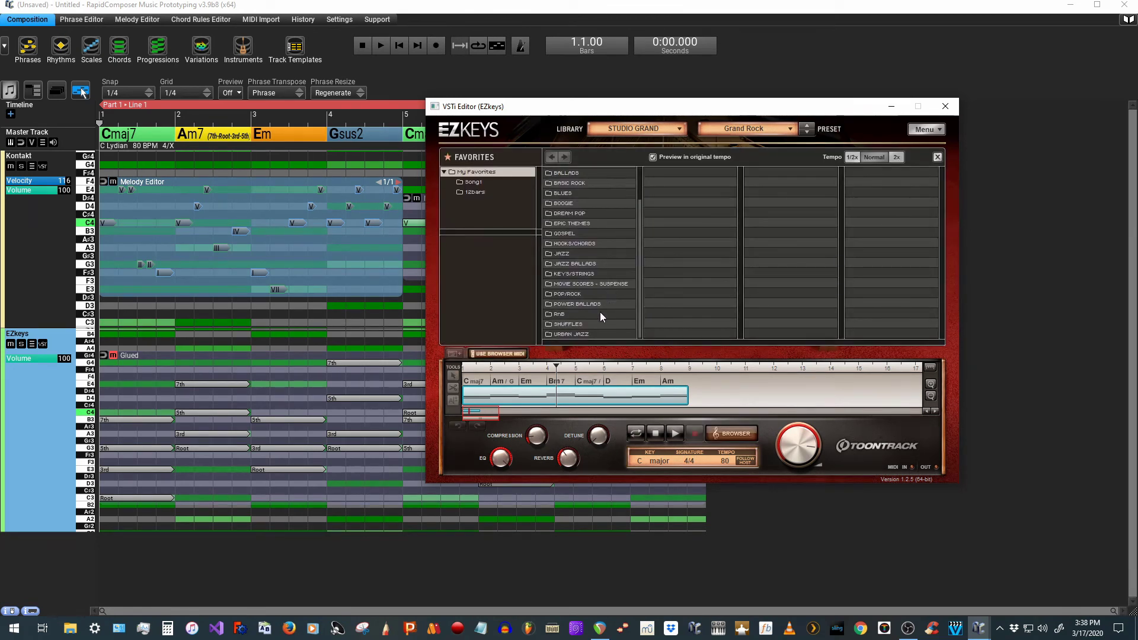
{"action": "left_click", "coordinate": [578, 304]}
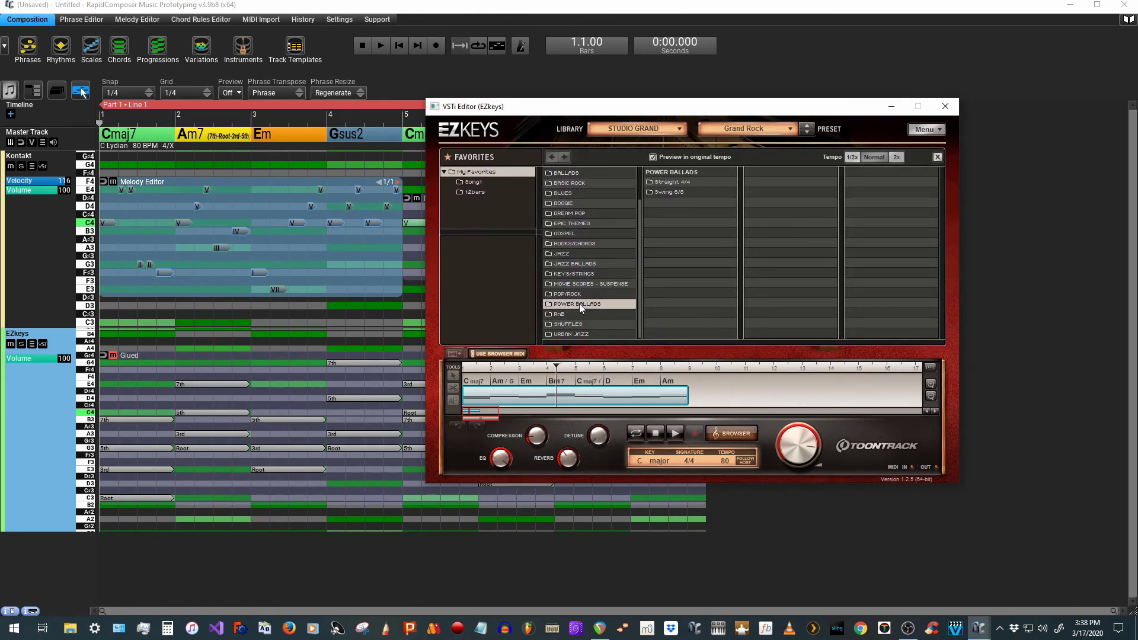
{"action": "left_click", "coordinate": [649, 185]}
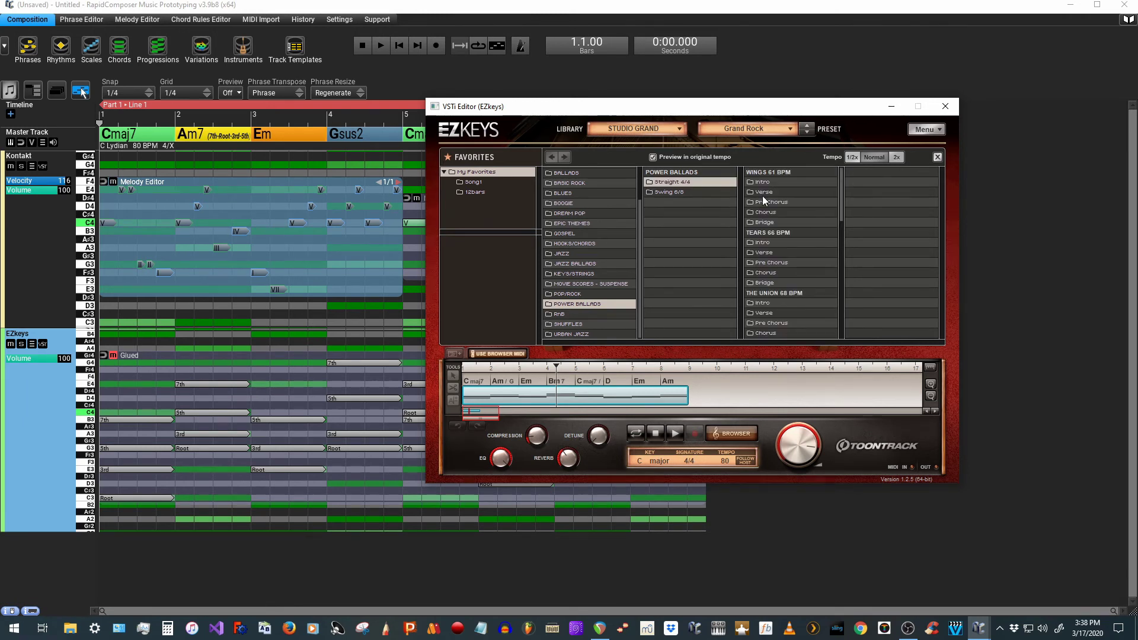
{"action": "left_click", "coordinate": [791, 313]}
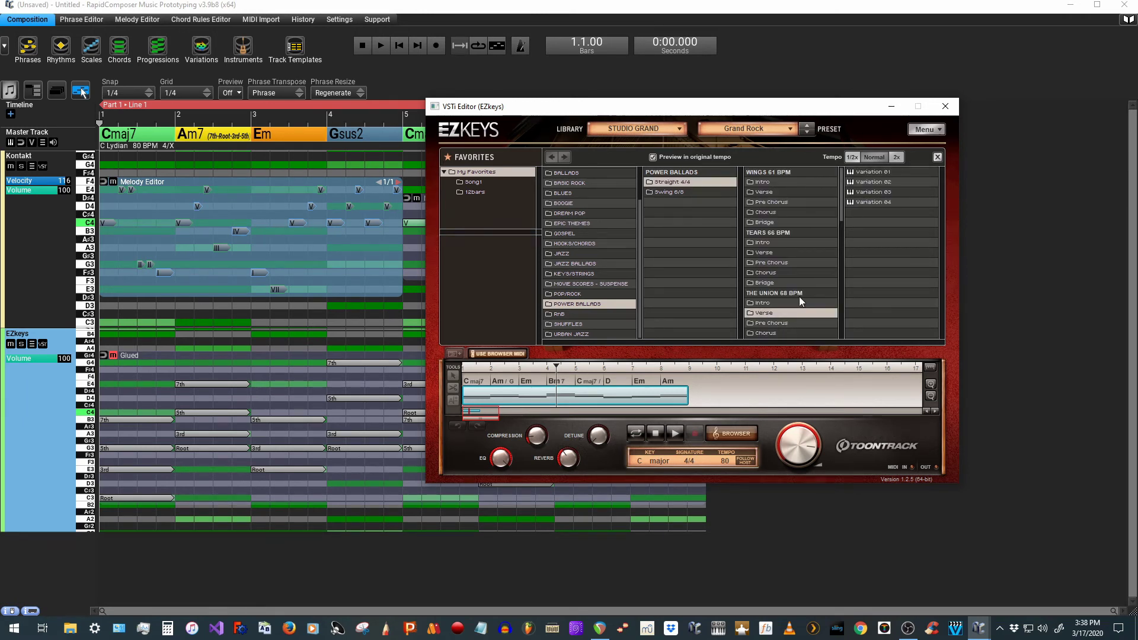
Apply the Variation 03 playing style to the EZkeys chord block, close the editor and audition the composition.
{"action": "left_click", "coordinate": [851, 193]}
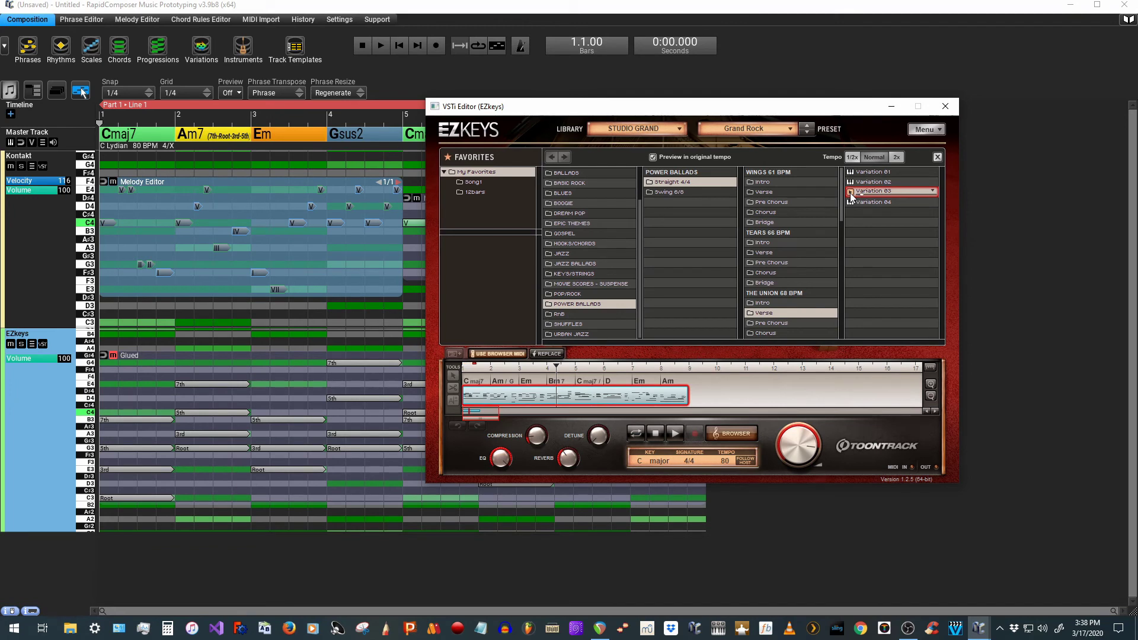
{"action": "left_click_drag", "start_coordinate": [852, 196], "coordinate": [573, 384]}
{"action": "left_click", "coordinate": [946, 106]}
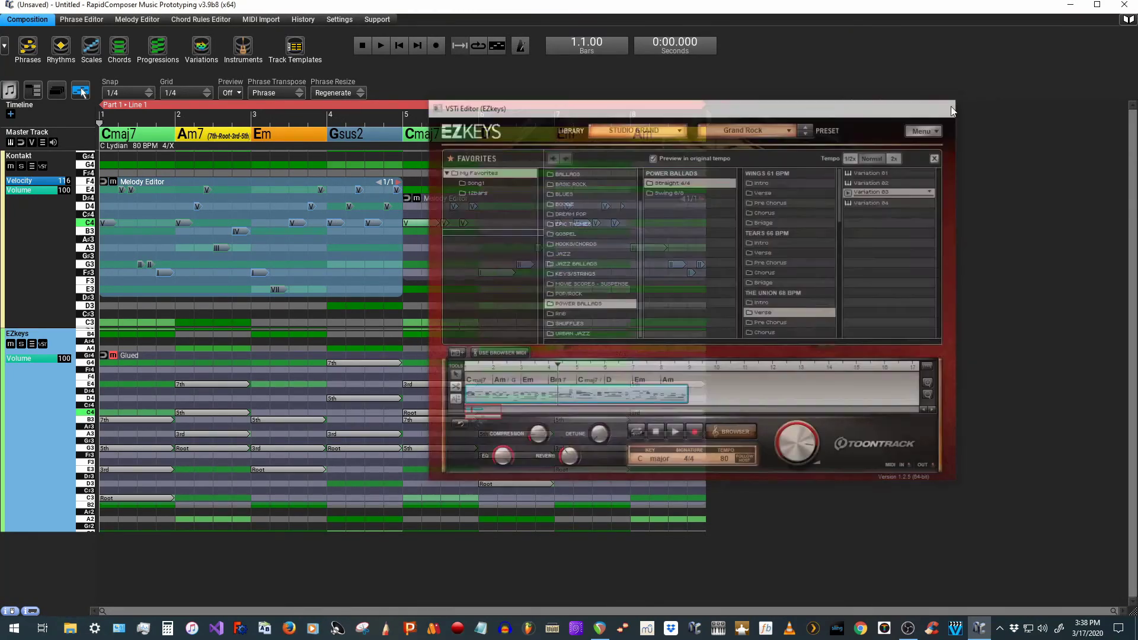
{"action": "left_click", "coordinate": [380, 46]}
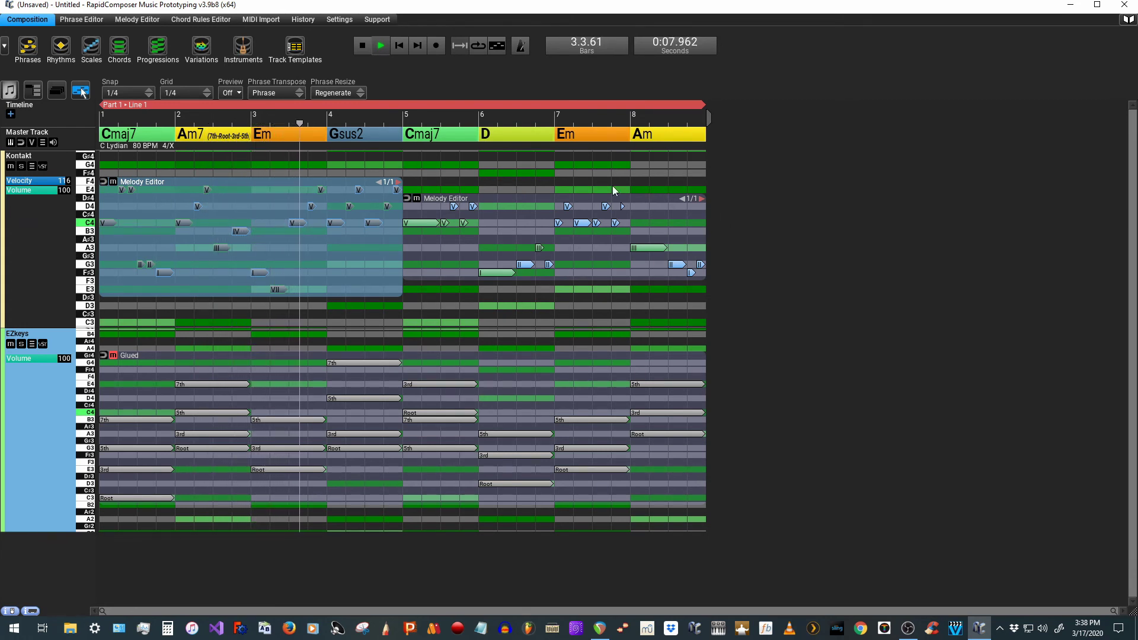
{"action": "left_click", "coordinate": [362, 46]}
Add a Transpose variation to the Kontakt track with Octave Transpose set to 1, and close the track settings.
{"action": "left_click", "coordinate": [31, 247]}
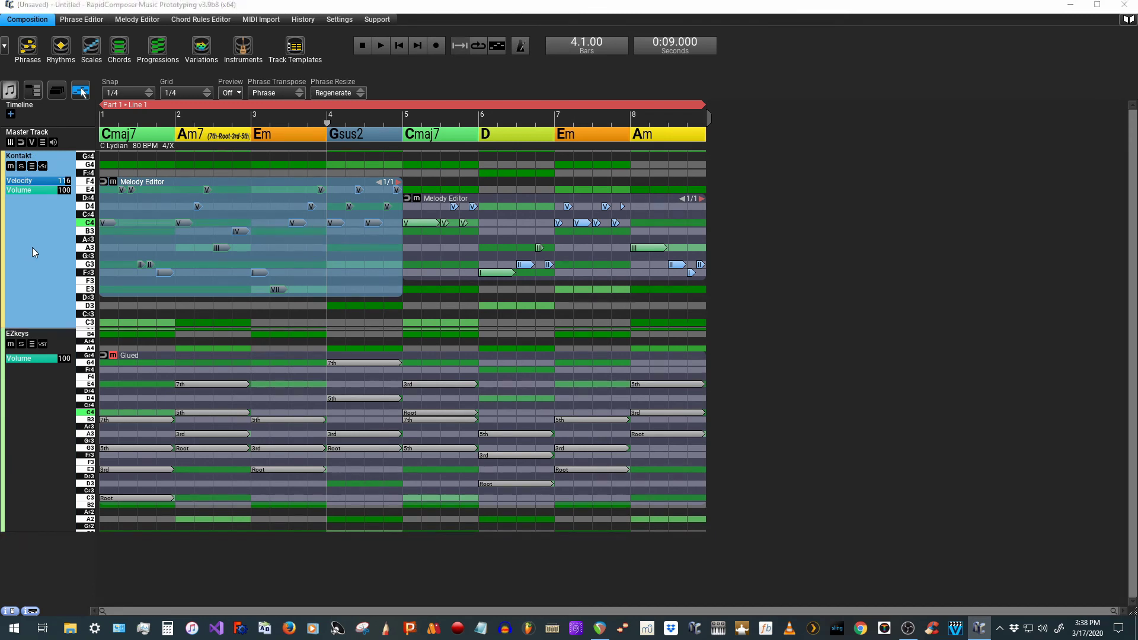
{"action": "left_click", "coordinate": [32, 247]}
{"action": "left_click", "coordinate": [398, 456]}
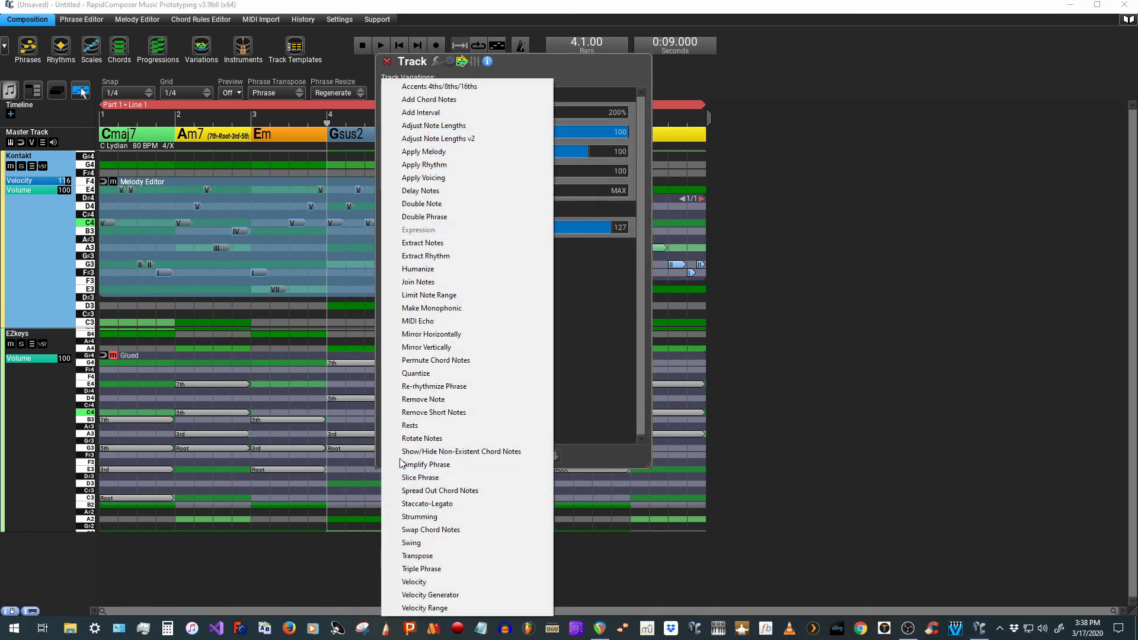
{"action": "left_click", "coordinate": [424, 559]}
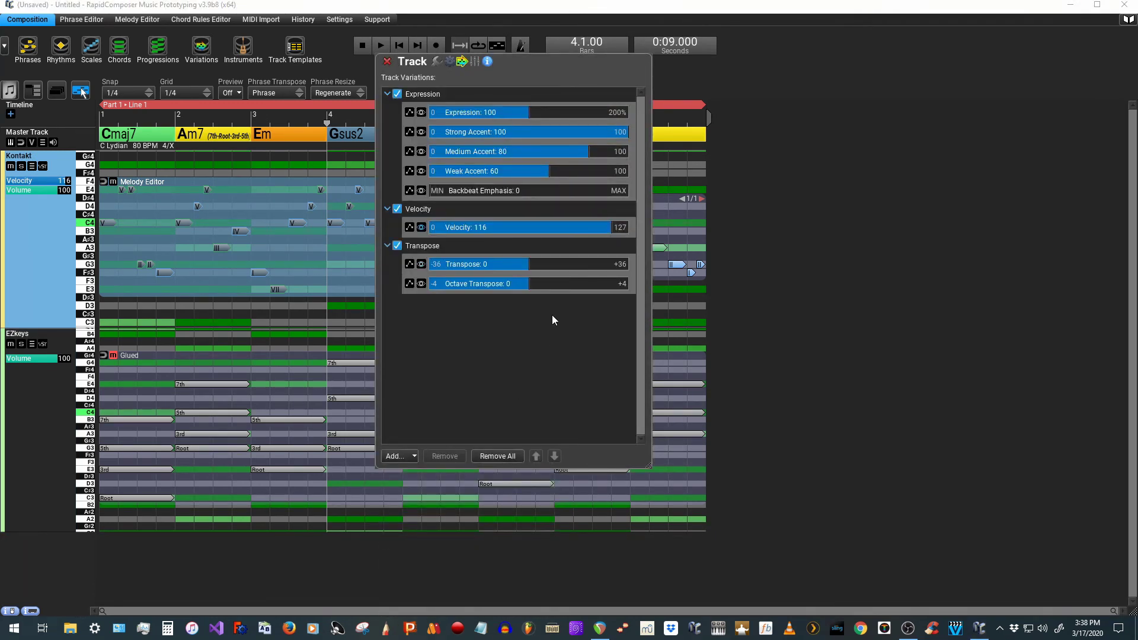
{"action": "left_click", "coordinate": [539, 289]}
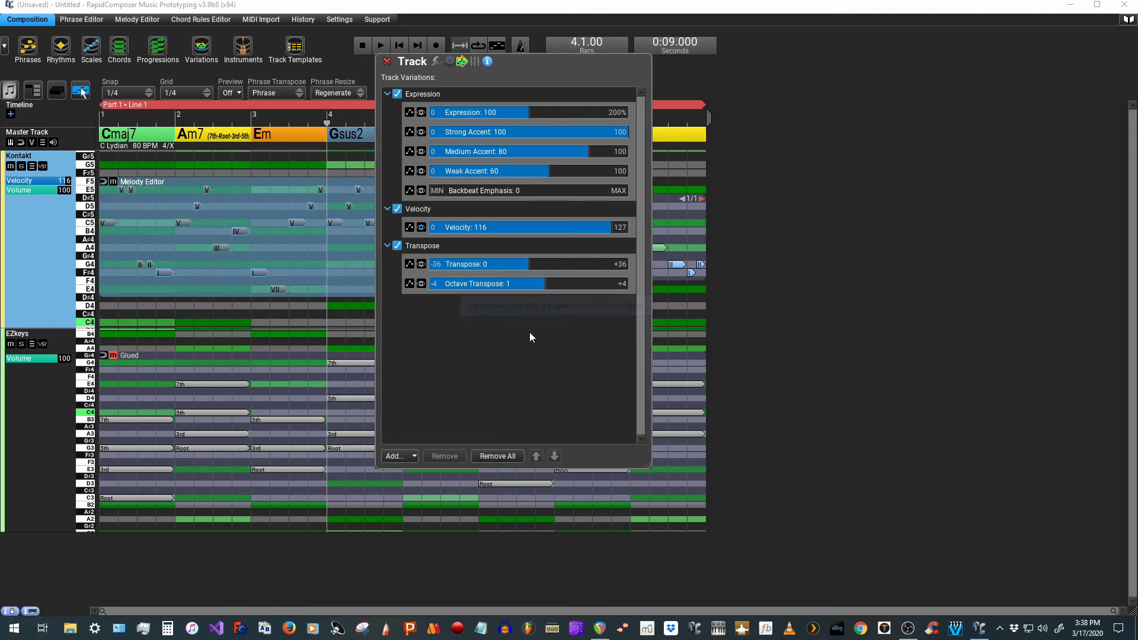
{"action": "left_click", "coordinate": [388, 61]}
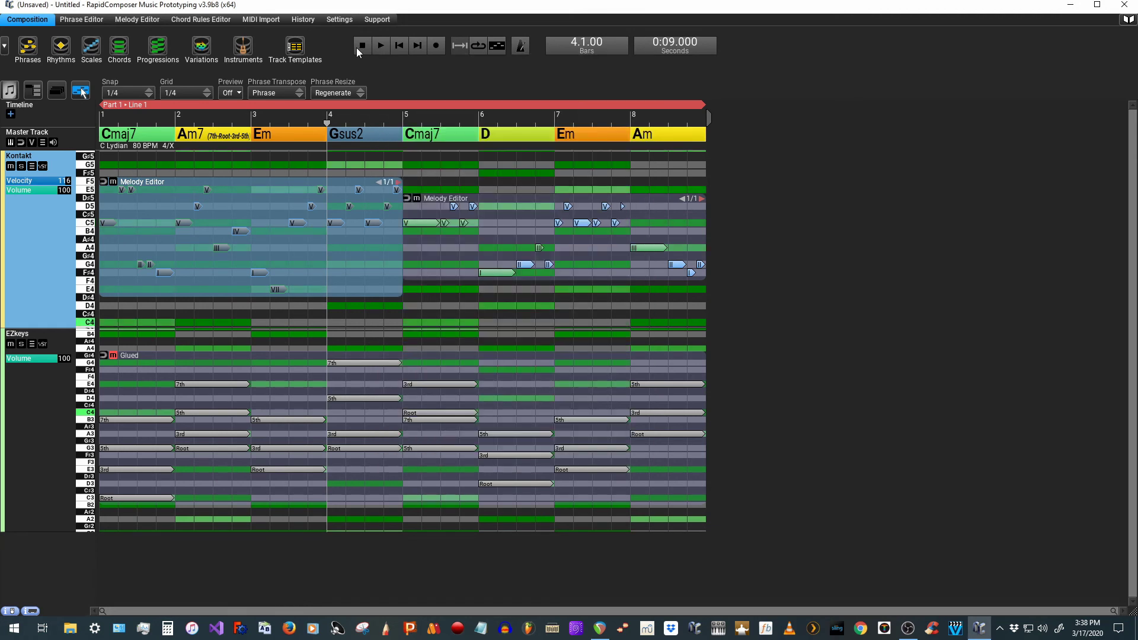
Audition the composition from the start with the raised violin melody, and stop playback.
{"action": "left_click", "coordinate": [360, 46]}
{"action": "left_click", "coordinate": [378, 46]}
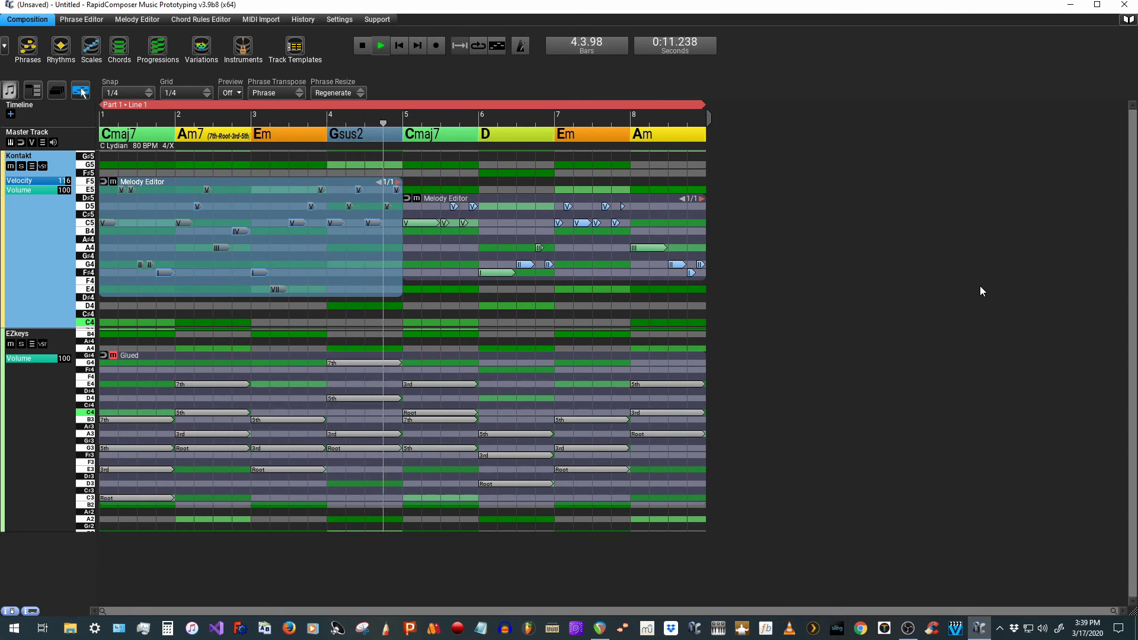
{"action": "left_click", "coordinate": [364, 47]}
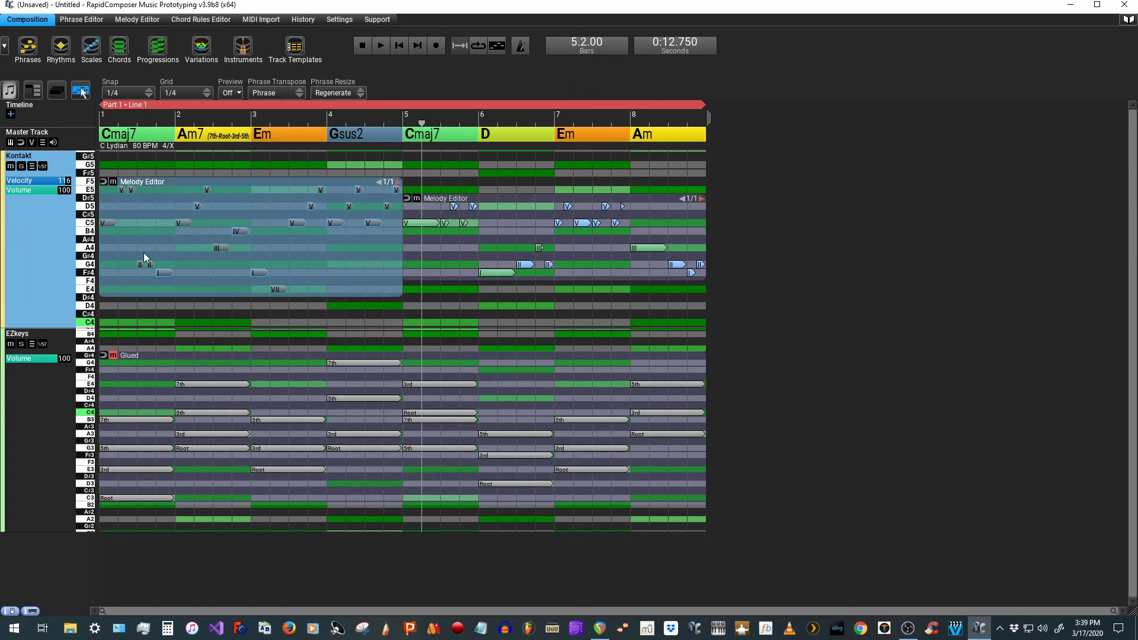
Reopen the first melody phrase in the Melody Editor and set the first motive's vertical shift to +1.
{"action": "double_click", "coordinate": [143, 251]}
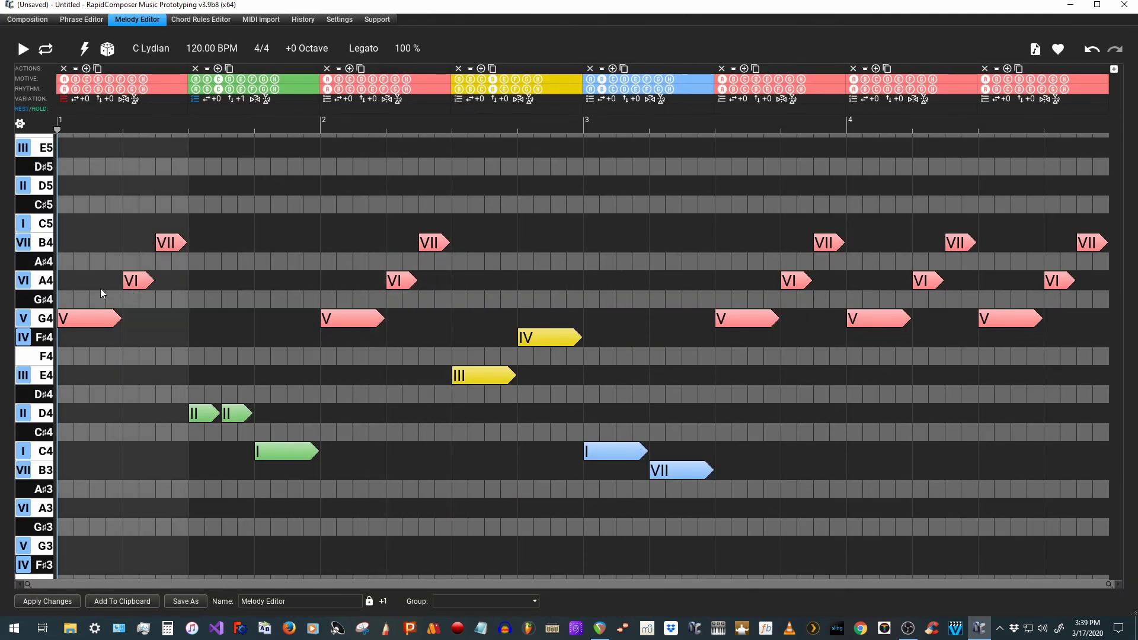
{"action": "left_click", "coordinate": [104, 99]}
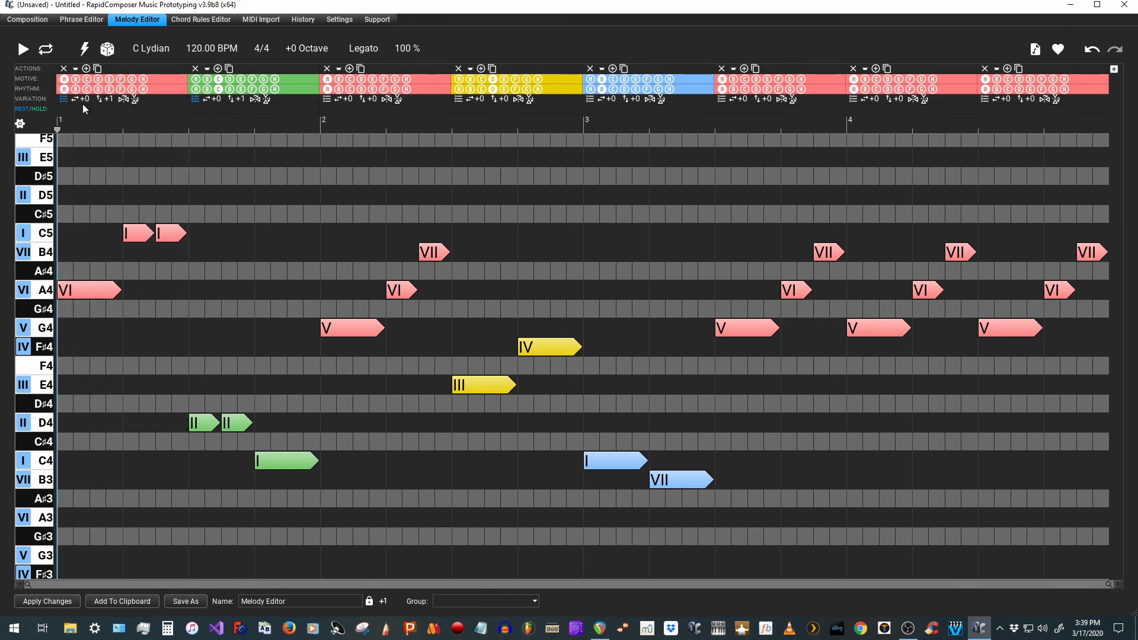
Raise the Split Long Notes amount in the first motive's variation settings so its long notes break into shorter ones.
{"action": "left_click", "coordinate": [63, 101]}
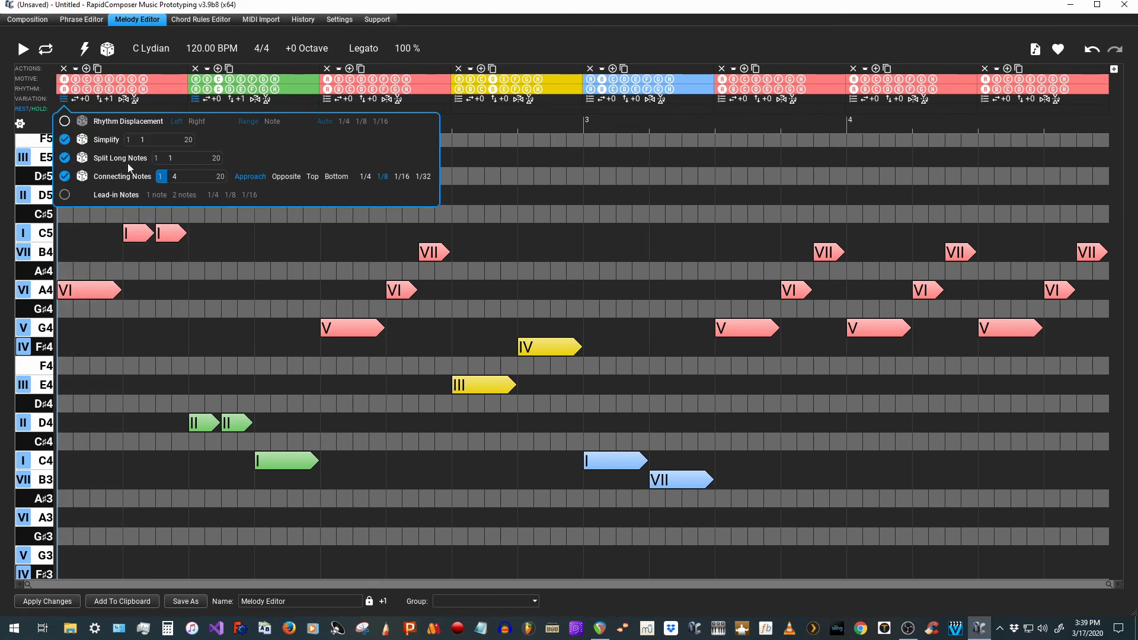
{"action": "left_click", "coordinate": [169, 159]}
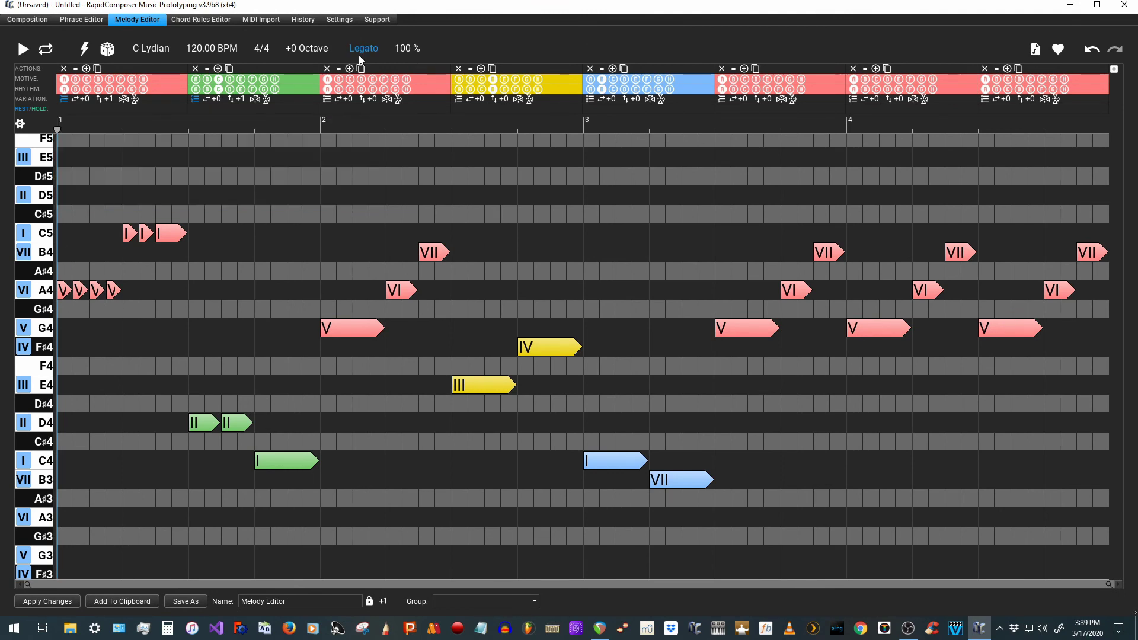
Shorten the melody's note length from Legato to 1/16 and apply the changes to the composition's phrase.
{"action": "scroll", "coordinate": [362, 50], "scroll_direction": "down", "scroll_amount": 3}
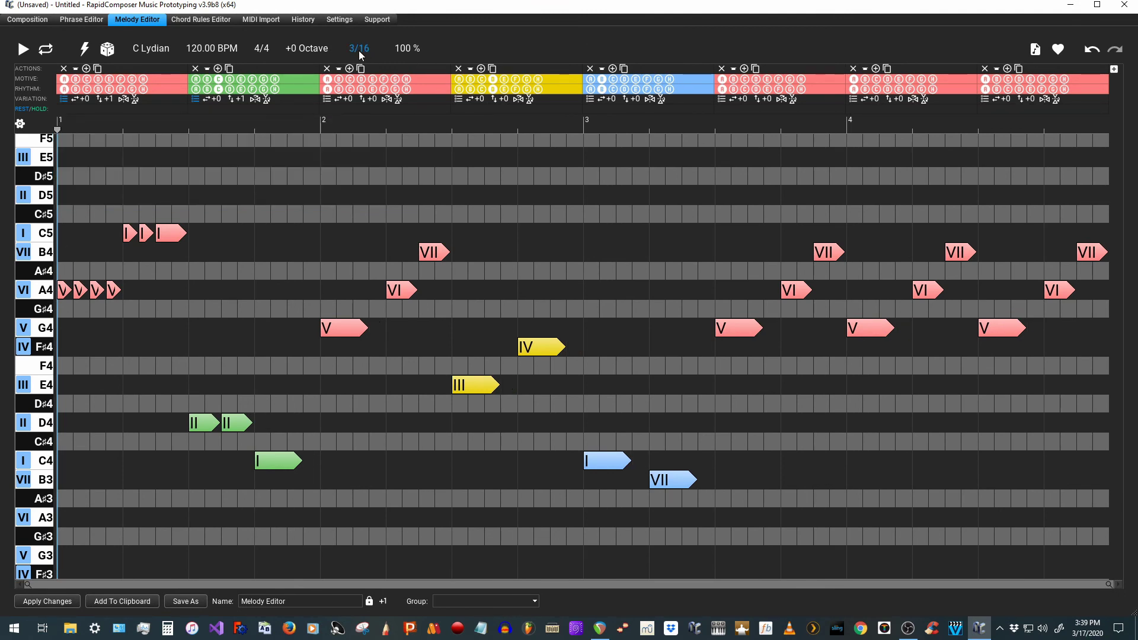
{"action": "scroll", "coordinate": [361, 54], "scroll_direction": "down", "scroll_amount": 2}
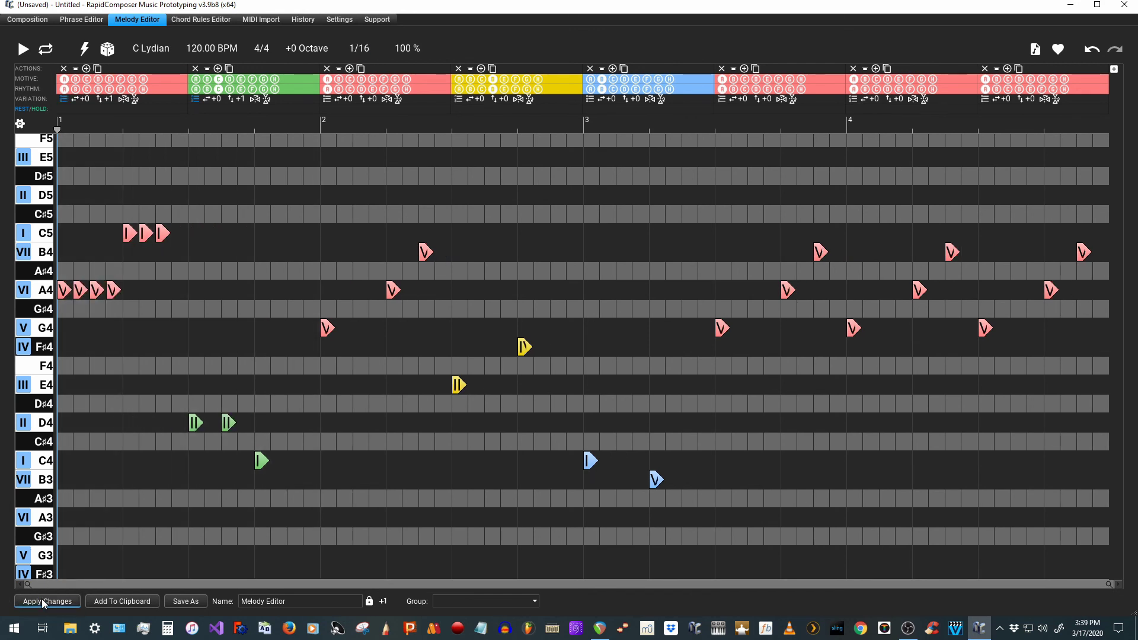
{"action": "left_click", "coordinate": [42, 601]}
Audition the composition from the start with the short 1/16 melody notes, and stop playback.
{"action": "left_click", "coordinate": [362, 46]}
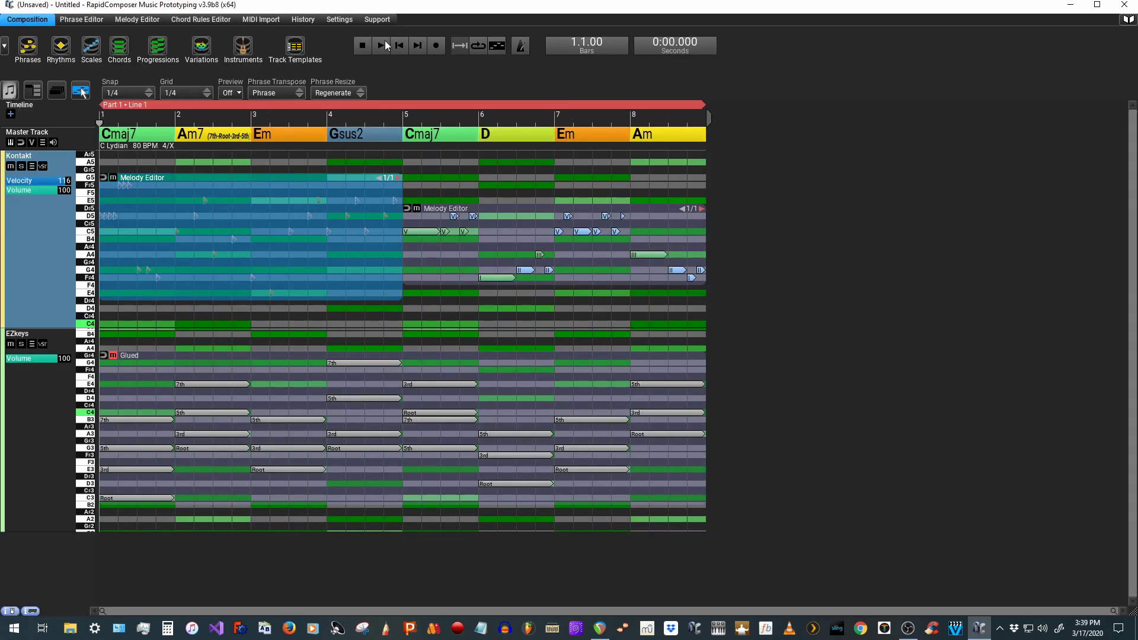
{"action": "left_click", "coordinate": [380, 46]}
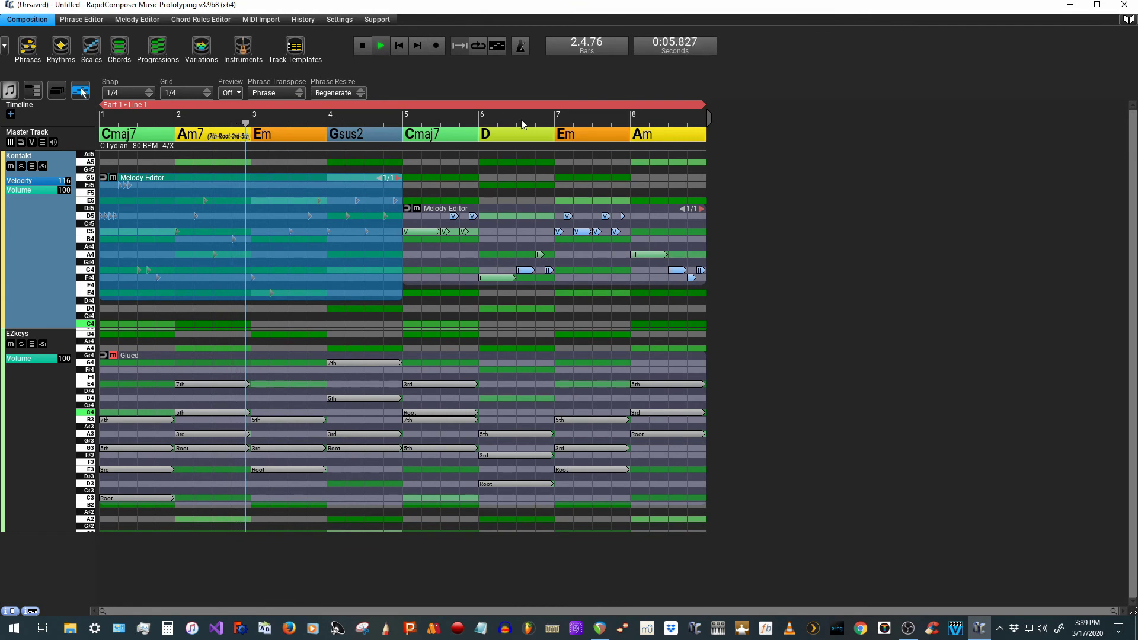
{"action": "left_click", "coordinate": [363, 47]}
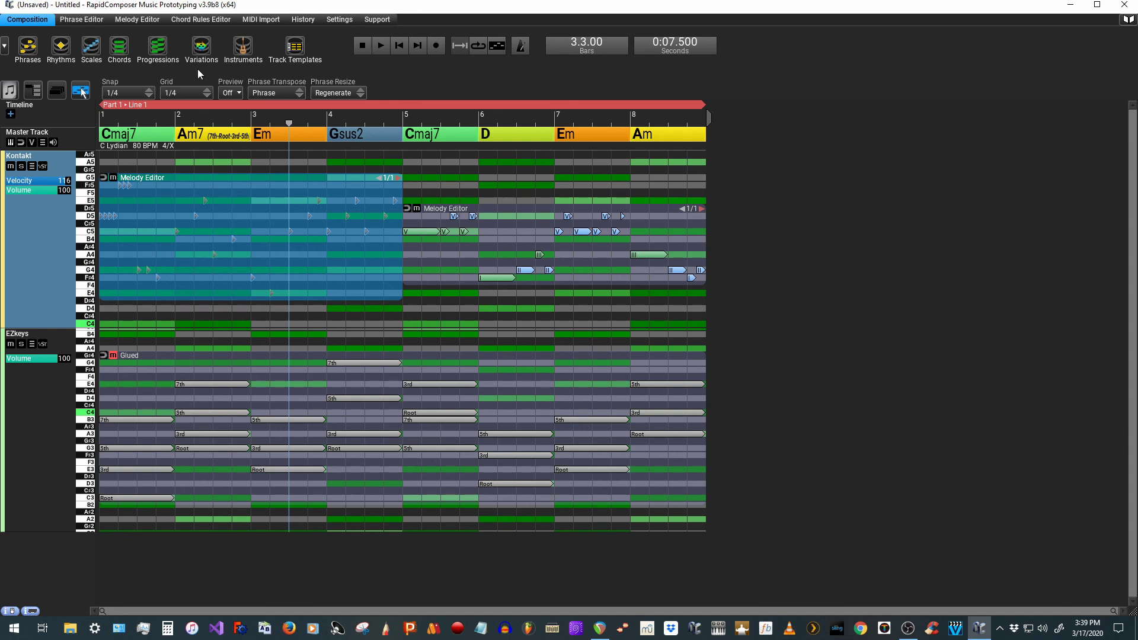
Return to the melody phrase, set its note length back to Legato, and apply the changes.
{"action": "left_click", "coordinate": [137, 19]}
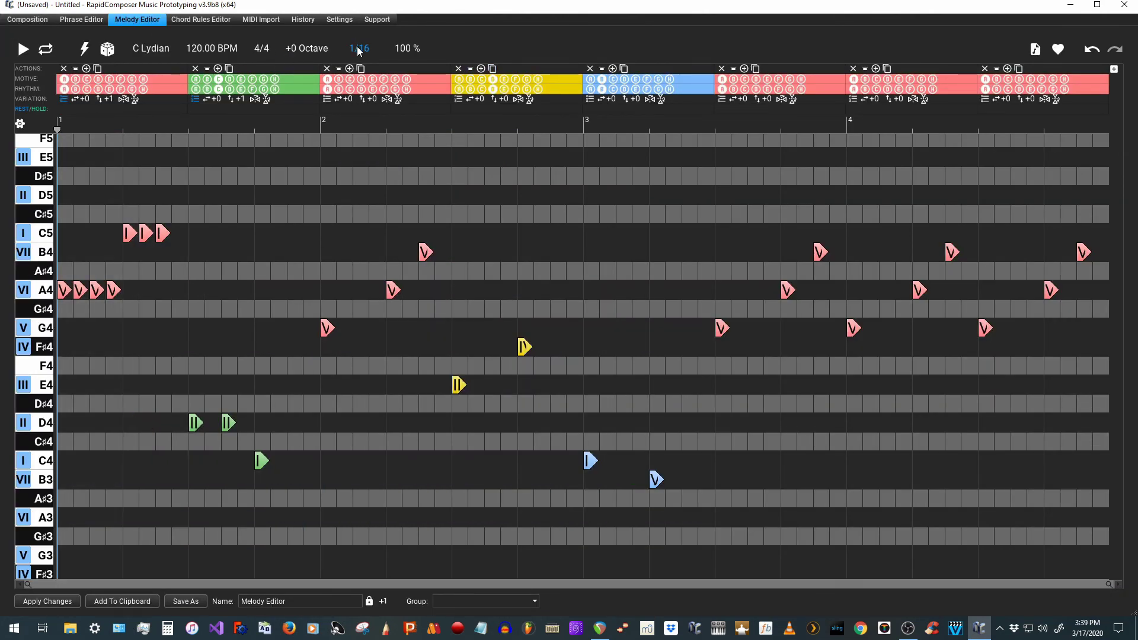
{"action": "scroll", "coordinate": [359, 50], "scroll_direction": "up", "scroll_amount": 2}
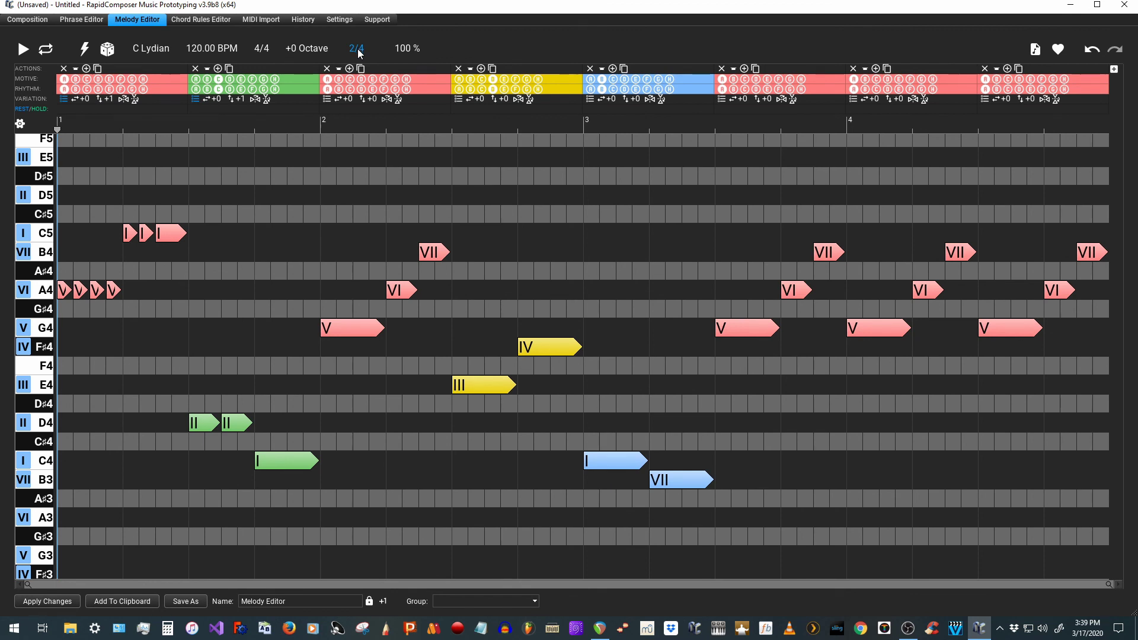
{"action": "scroll", "coordinate": [358, 50], "scroll_direction": "up", "scroll_amount": 1}
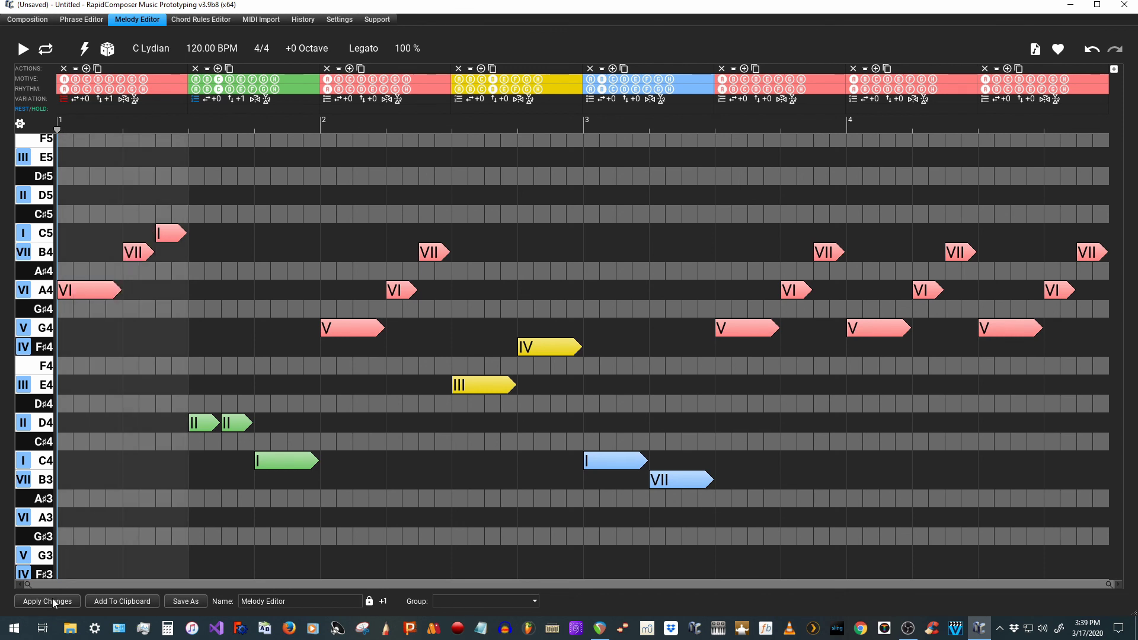
{"action": "left_click", "coordinate": [30, 605]}
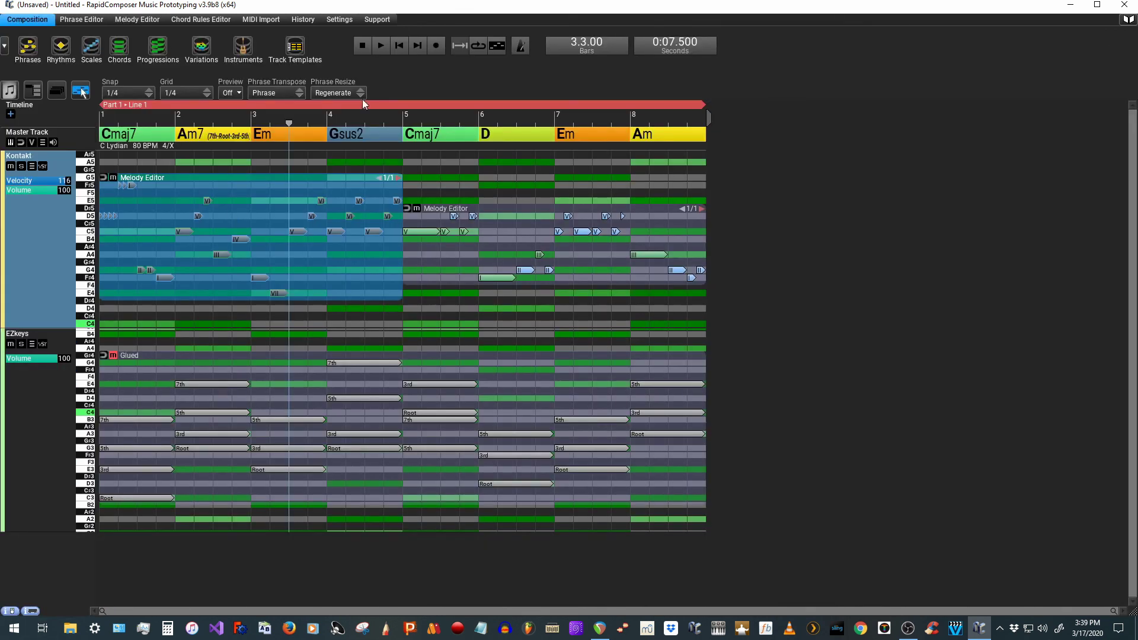
Audition the opening of the composition with the legato melody, and stop playback.
{"action": "left_click", "coordinate": [363, 50]}
{"action": "left_click", "coordinate": [375, 49]}
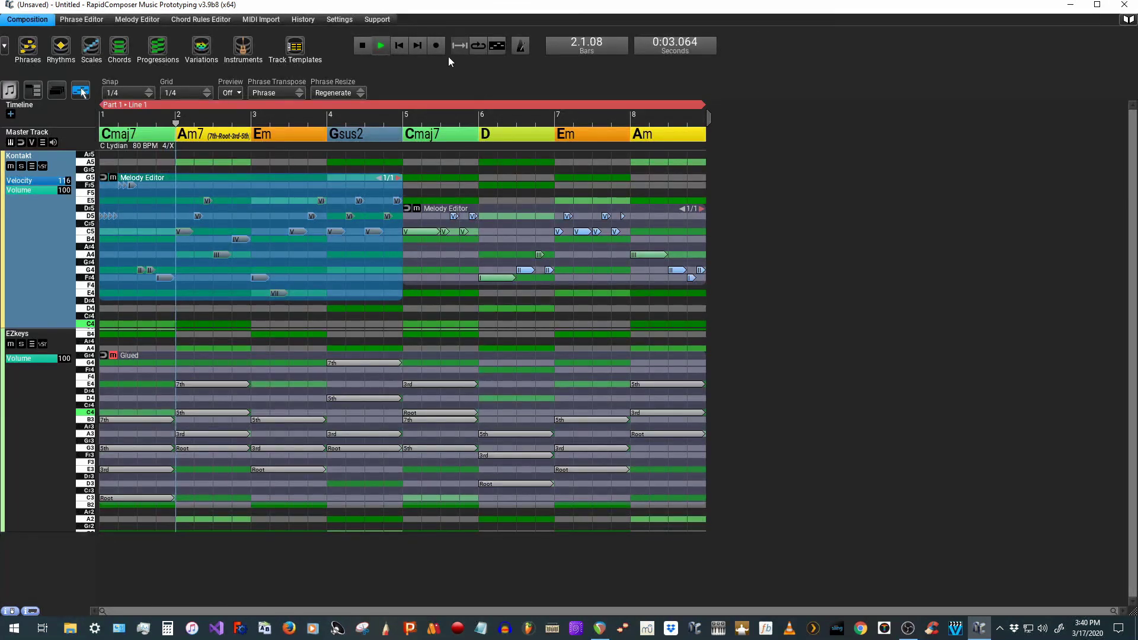
{"action": "left_click", "coordinate": [364, 46]}
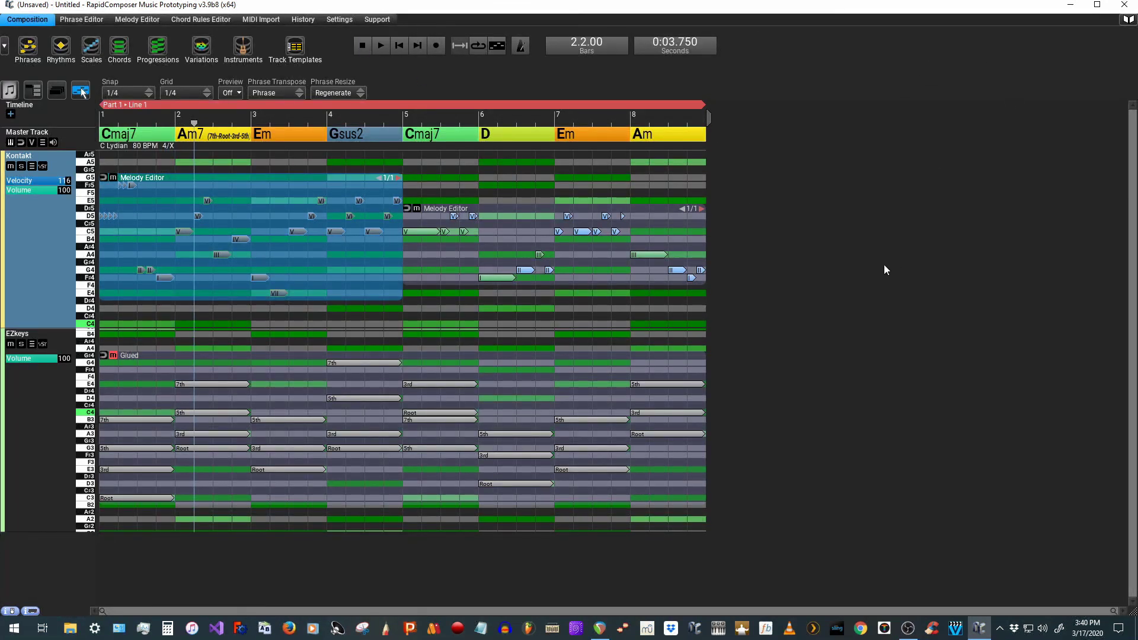